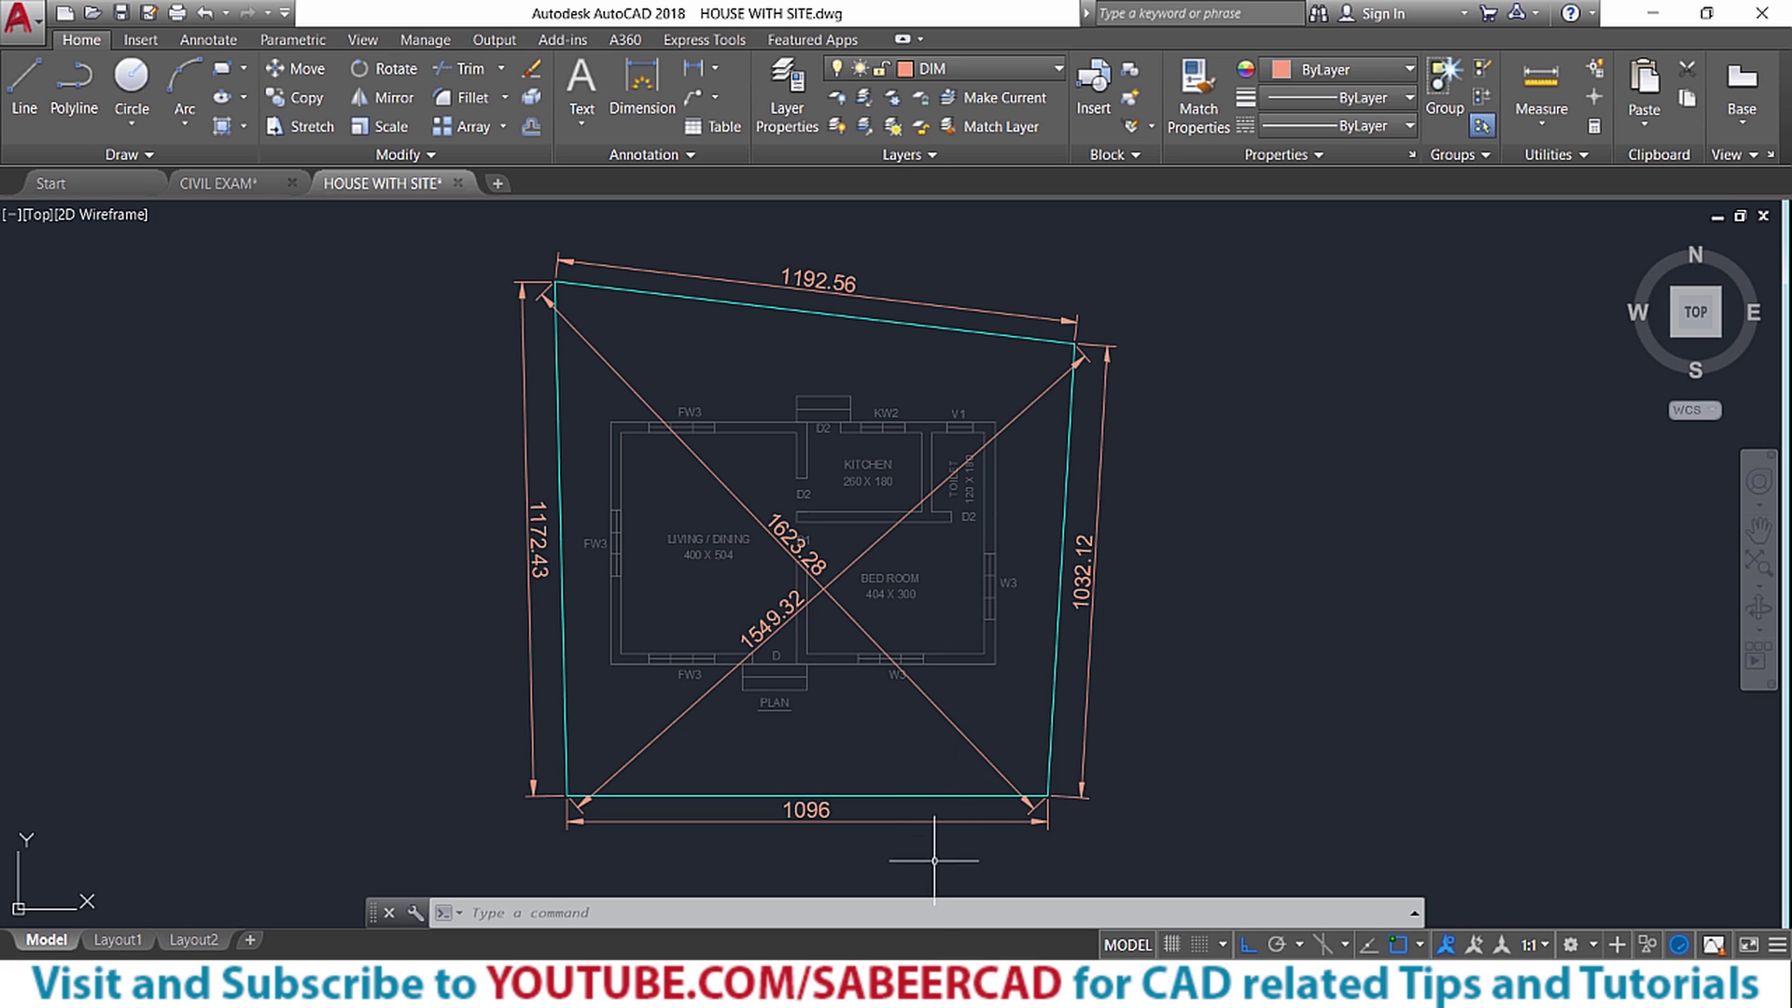
Pan the dimensioned site plan to the left to free space on the right
{"action": "middle_click_drag", "start_coordinate": [868, 628], "coordinate": [451, 676]}
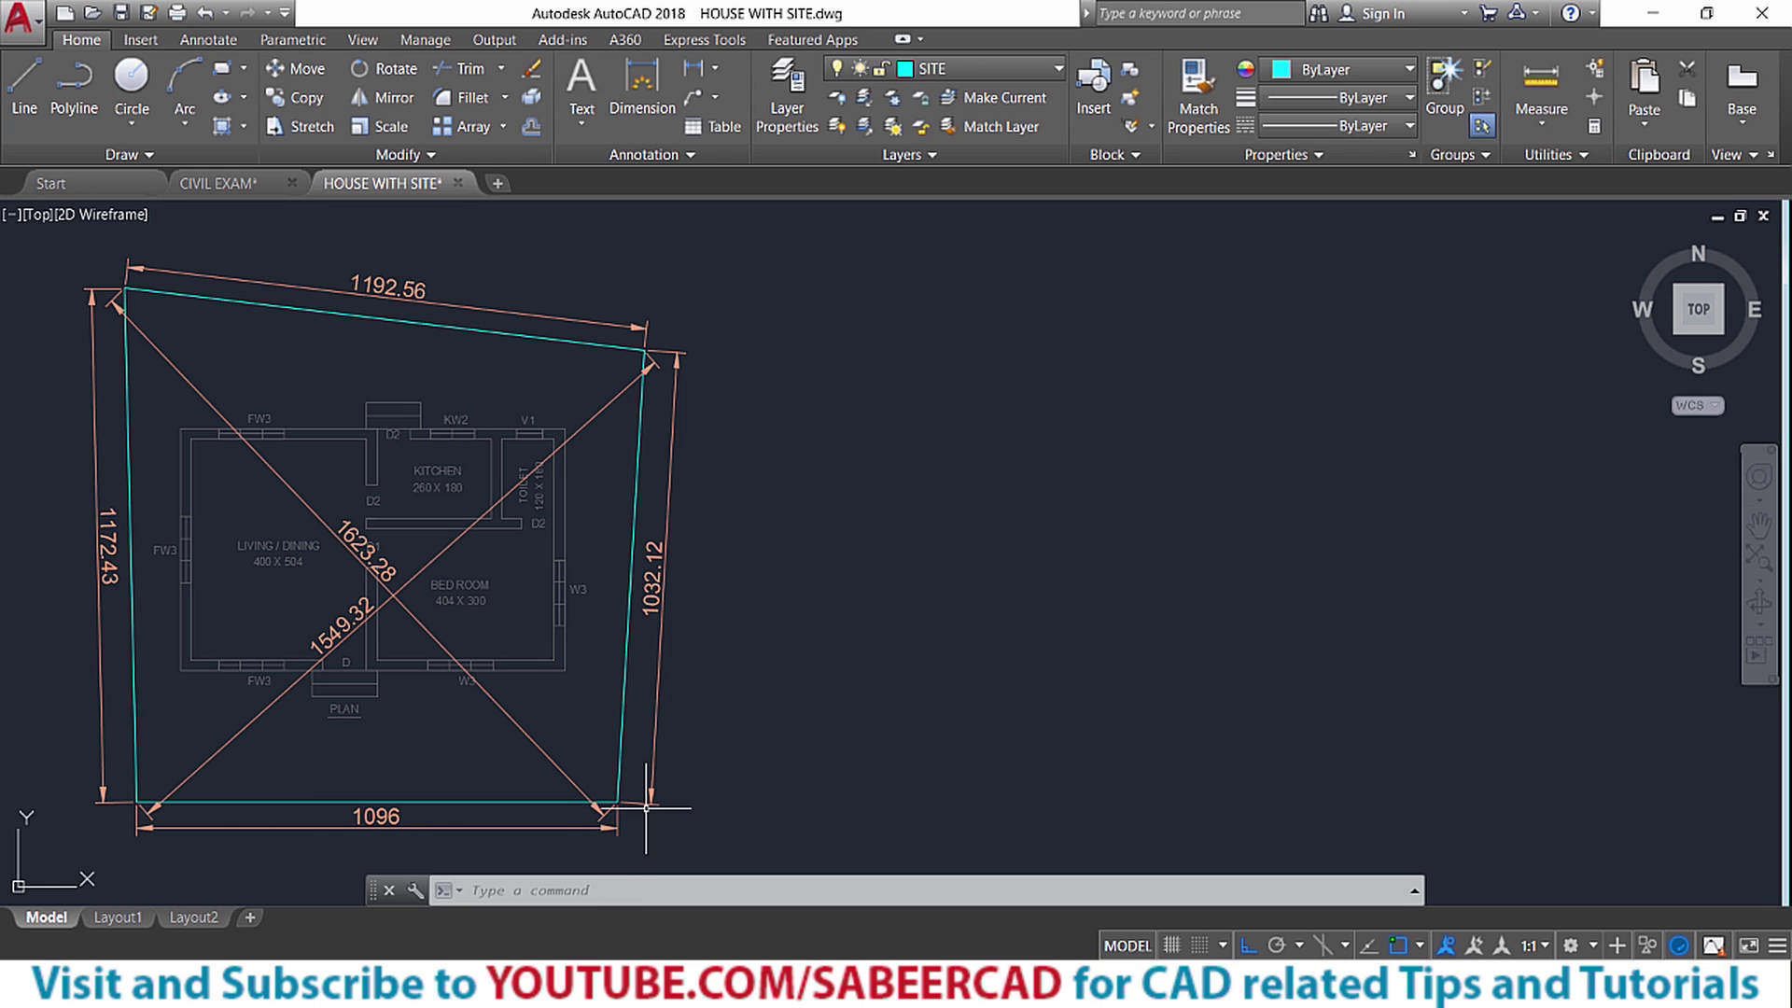
Draw a 1096-long horizontal base line to the right of the existing site plan
{"action": "left_click", "coordinate": [24, 88]}
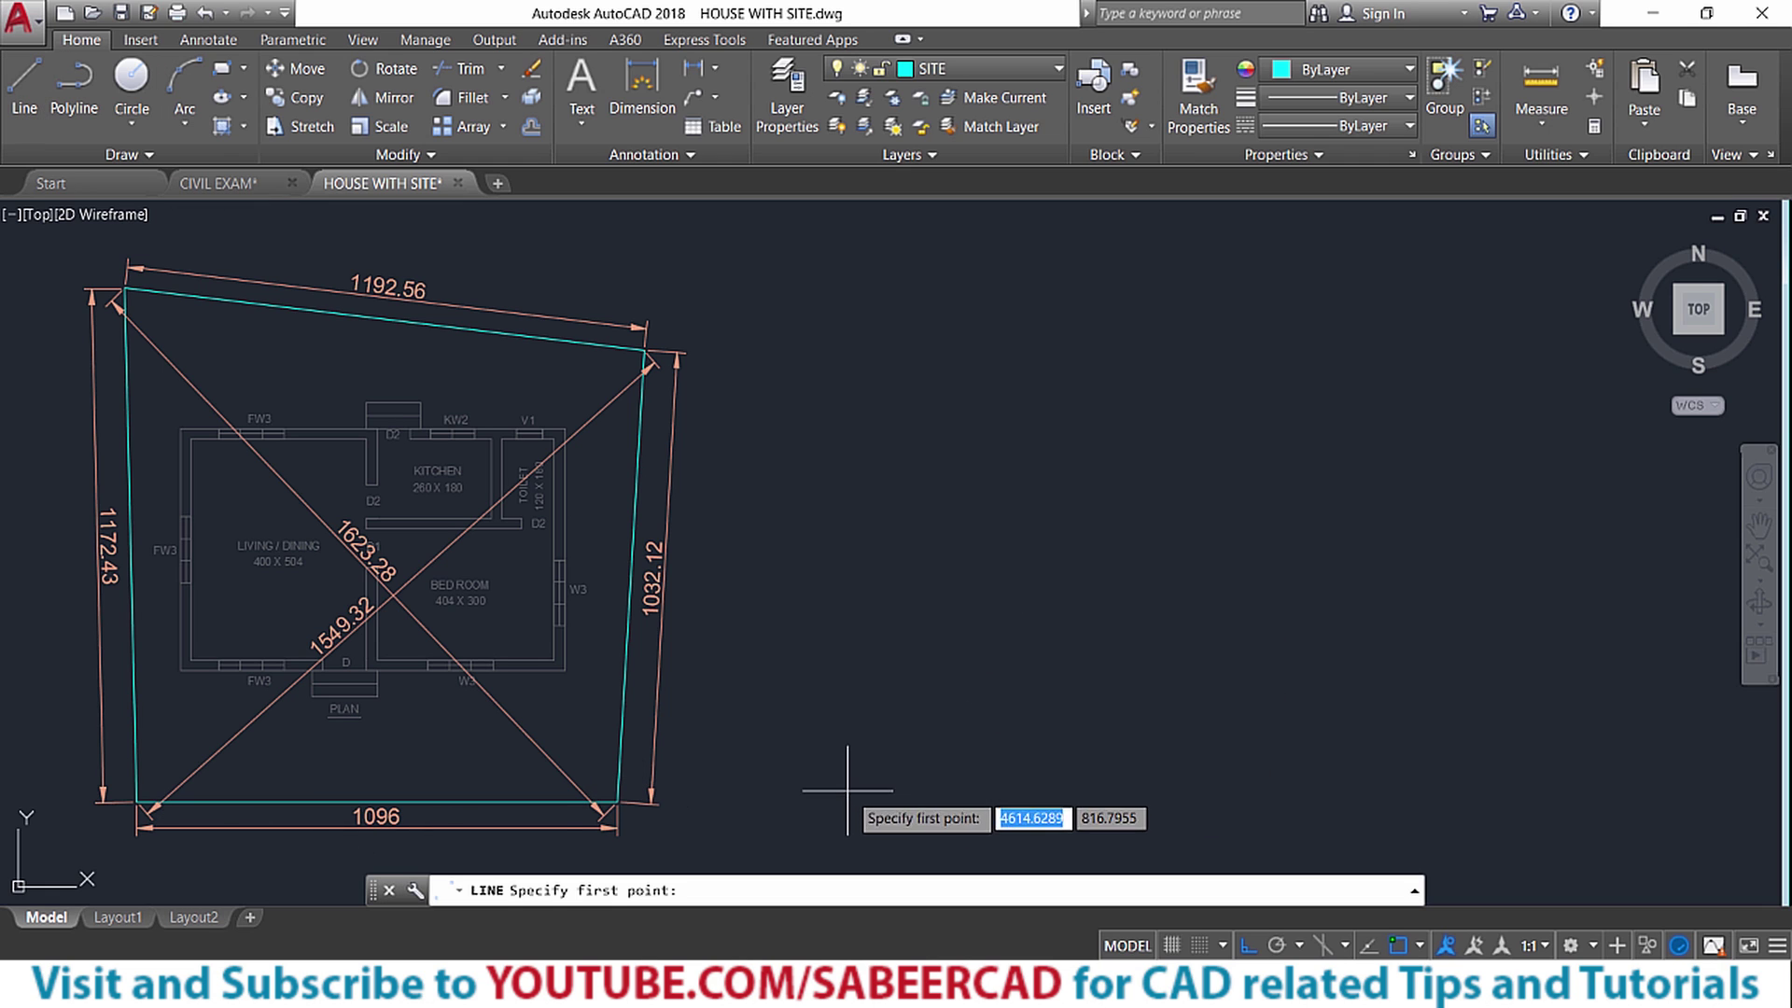
{"action": "left_click", "coordinate": [901, 801]}
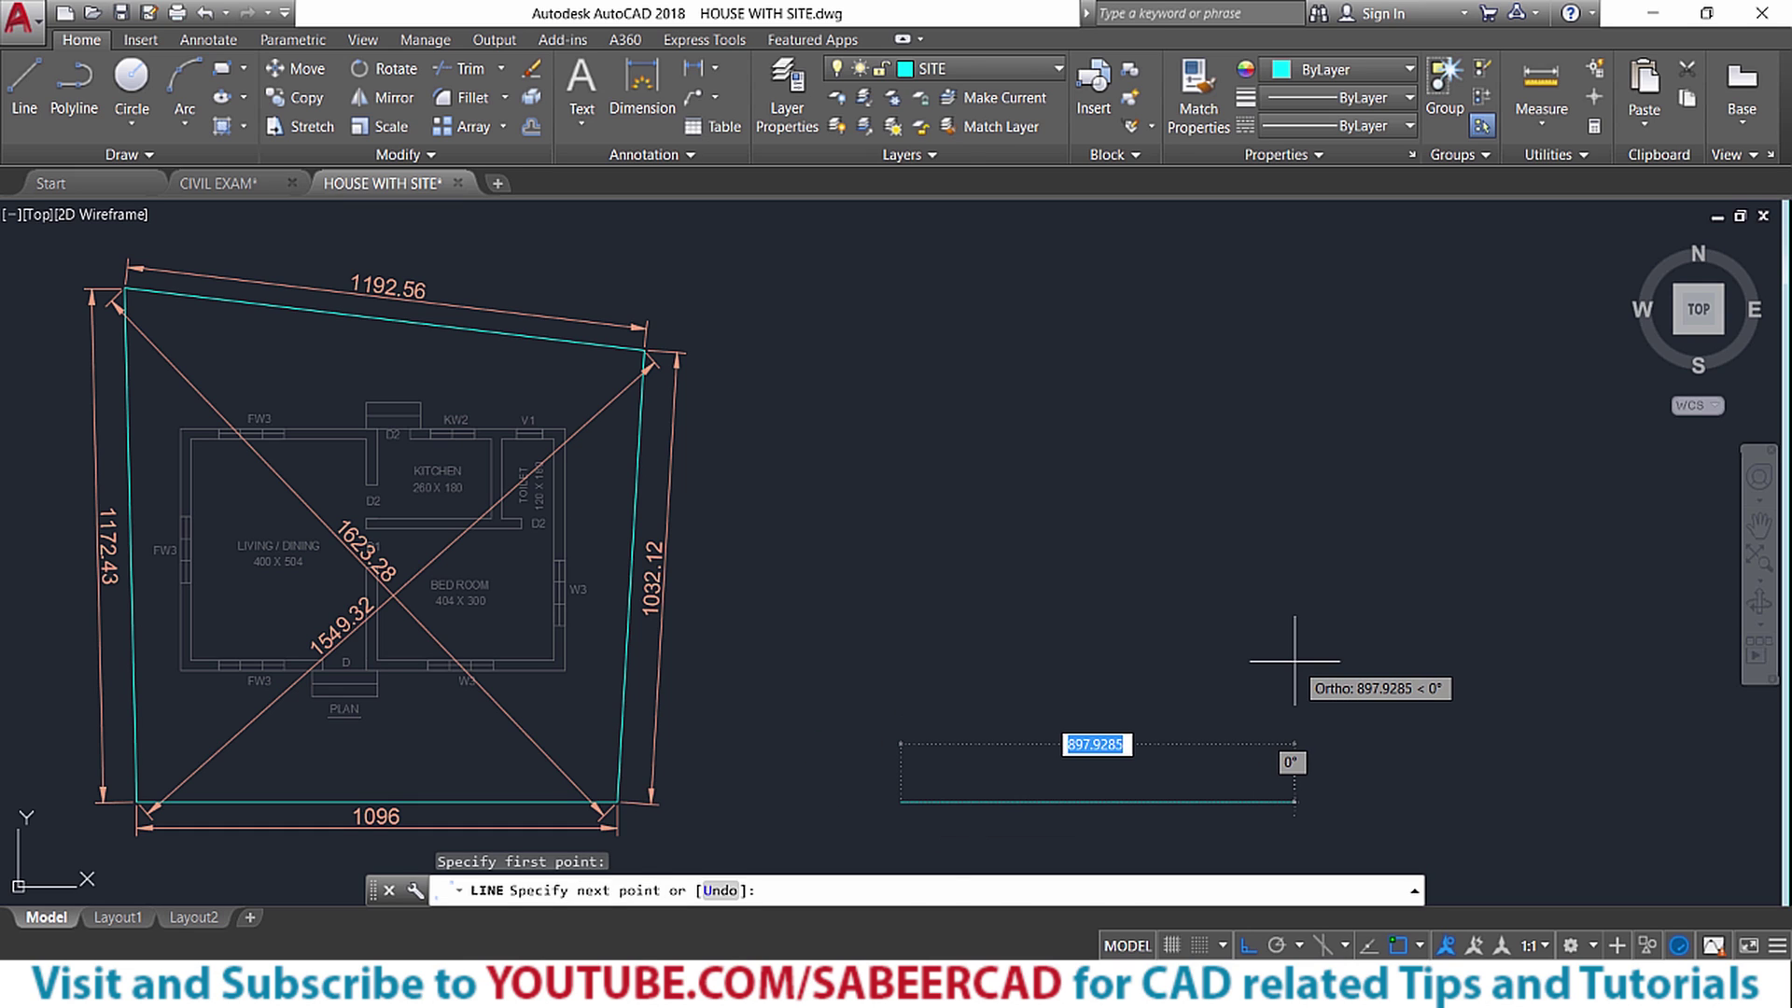
{"action": "type", "text": "1096"}
{"action": "key", "text": "Return"}
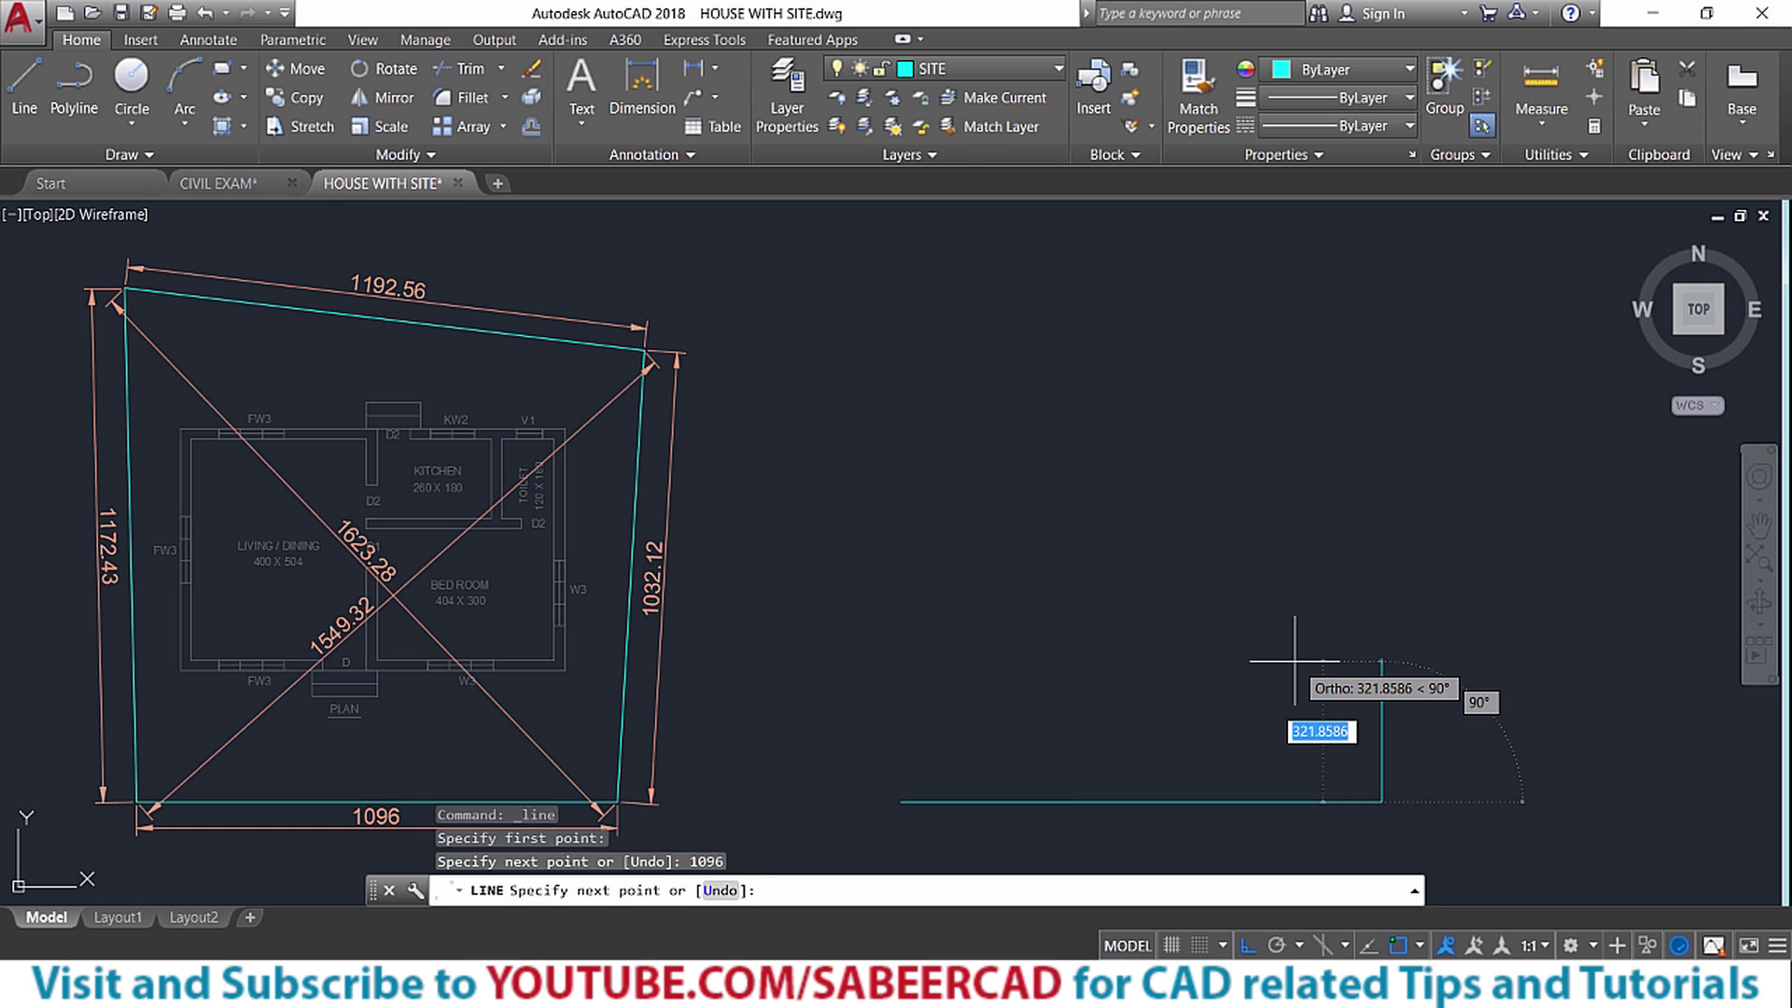
{"action": "key", "text": "Return"}
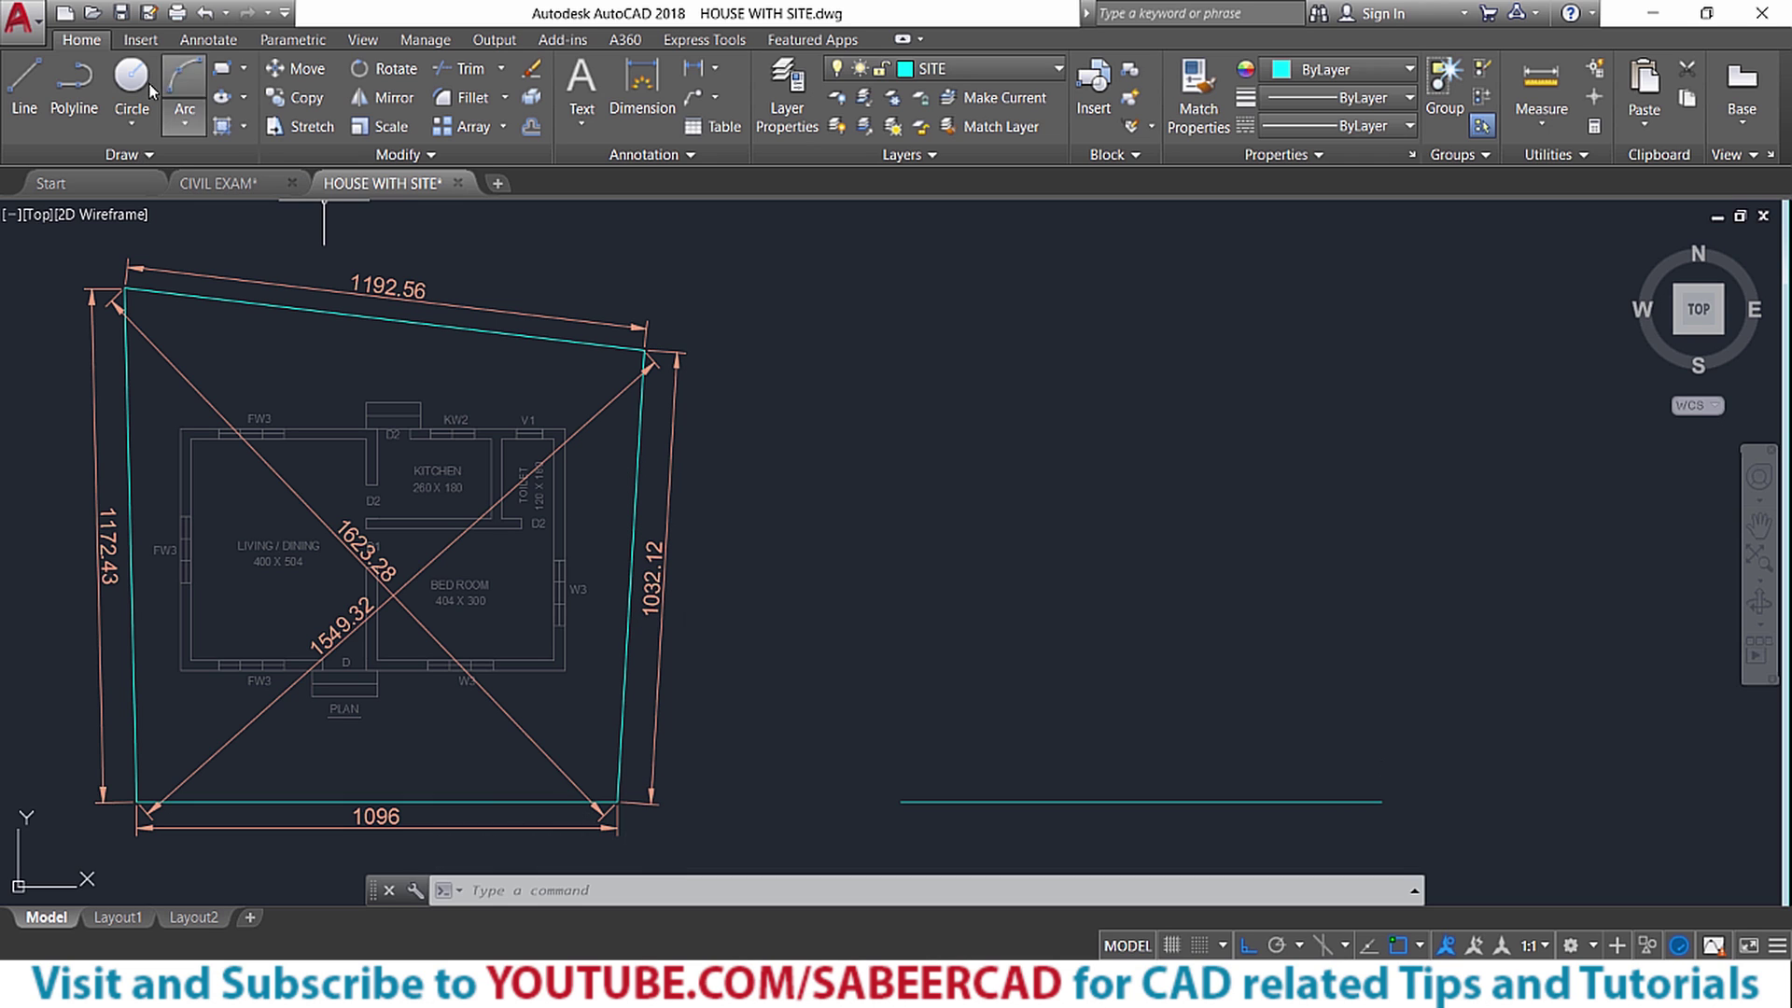
Draw construction circles of radius 1032.12 at the base's right end and 1549.32 at its left end
{"action": "left_click", "coordinate": [132, 124]}
{"action": "left_click", "coordinate": [155, 165]}
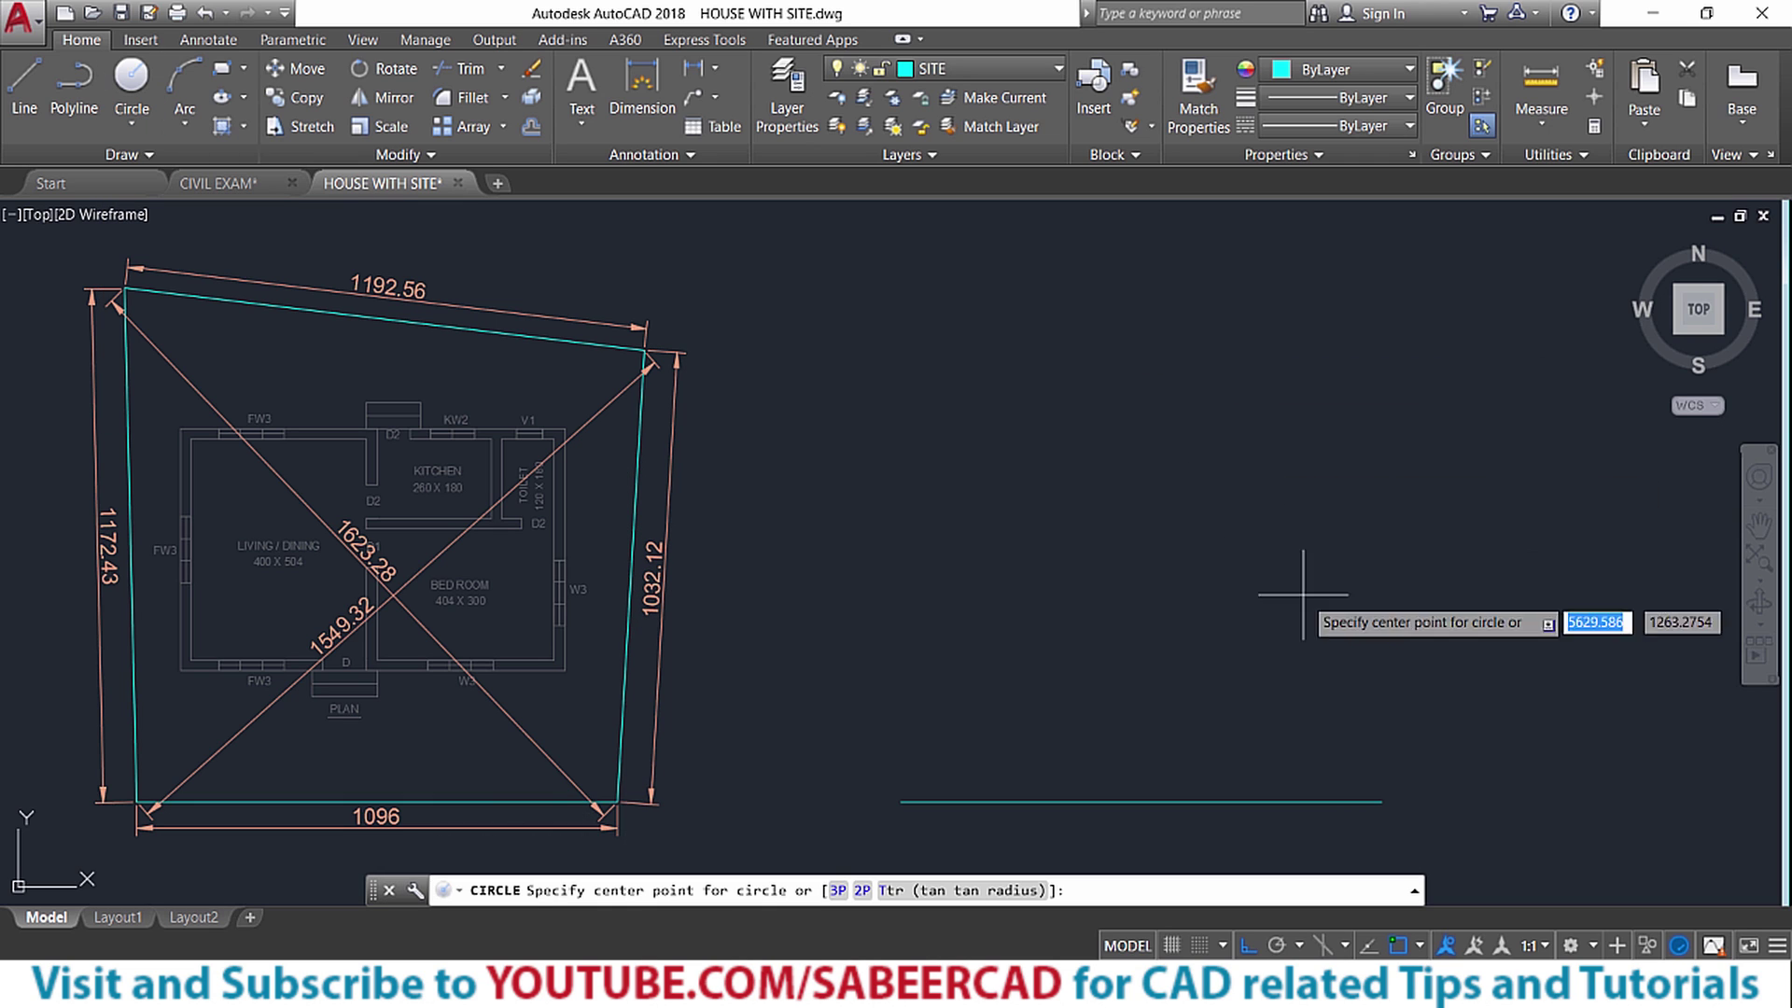
{"action": "left_click", "coordinate": [1371, 792]}
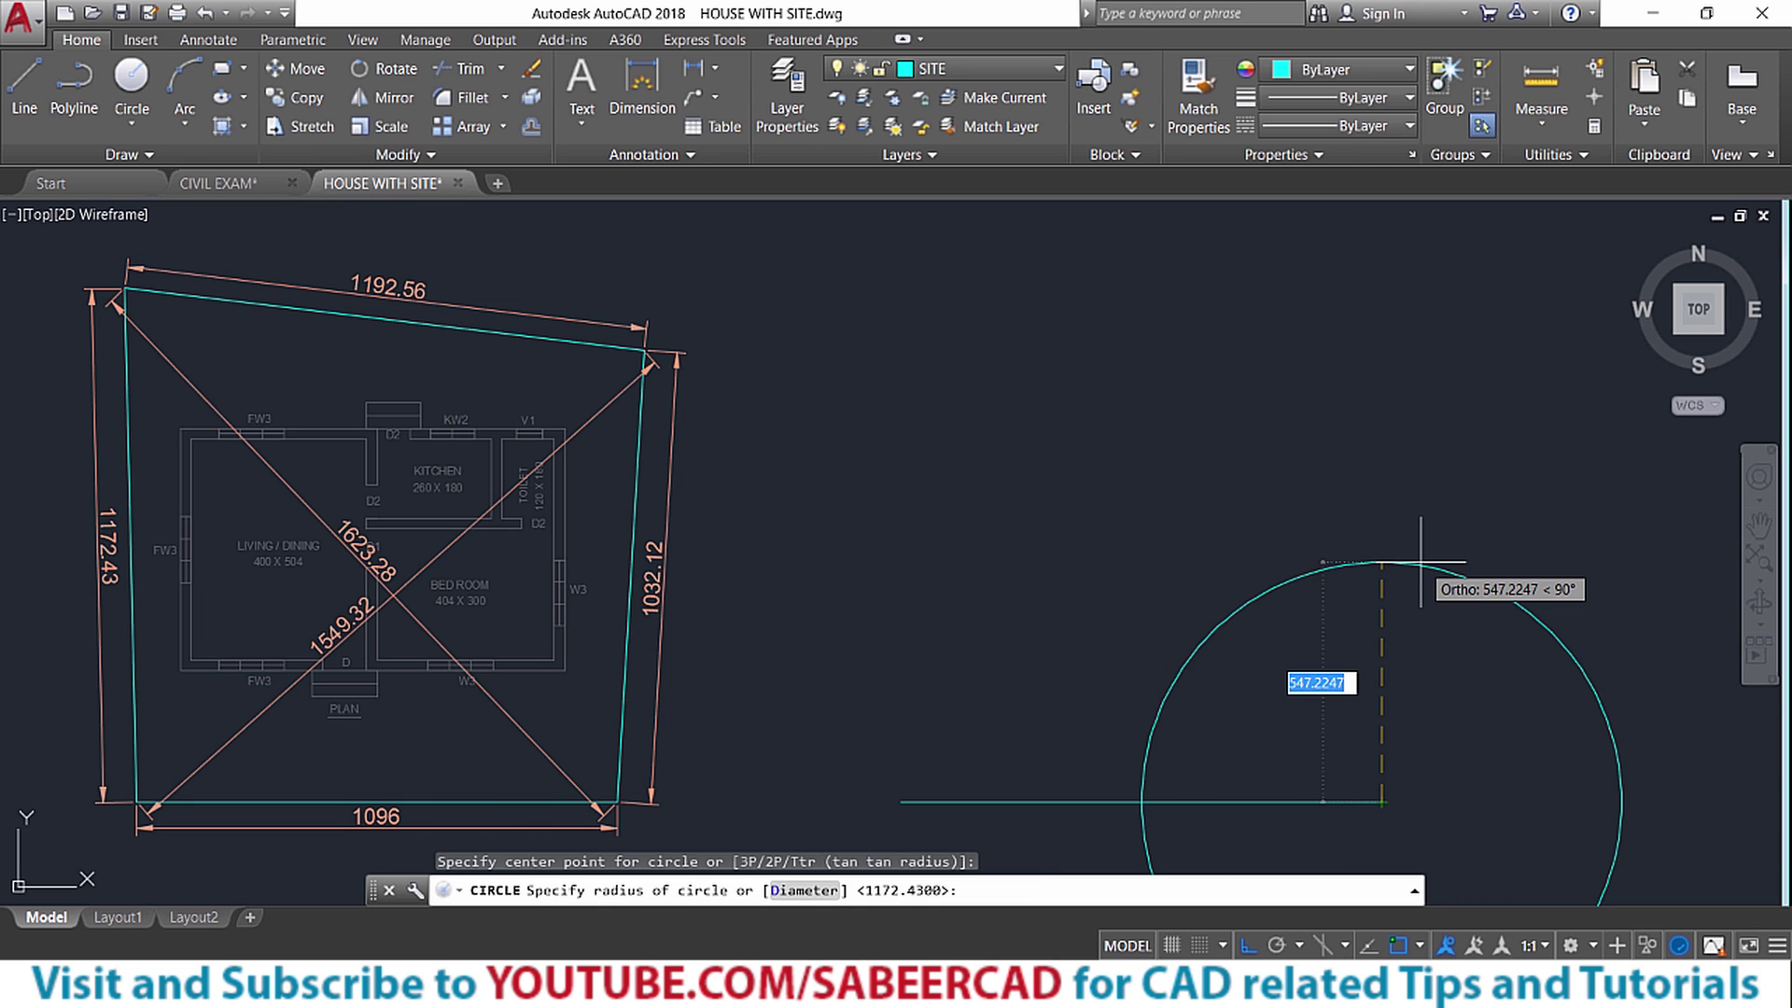
{"action": "type", "text": "1032."}
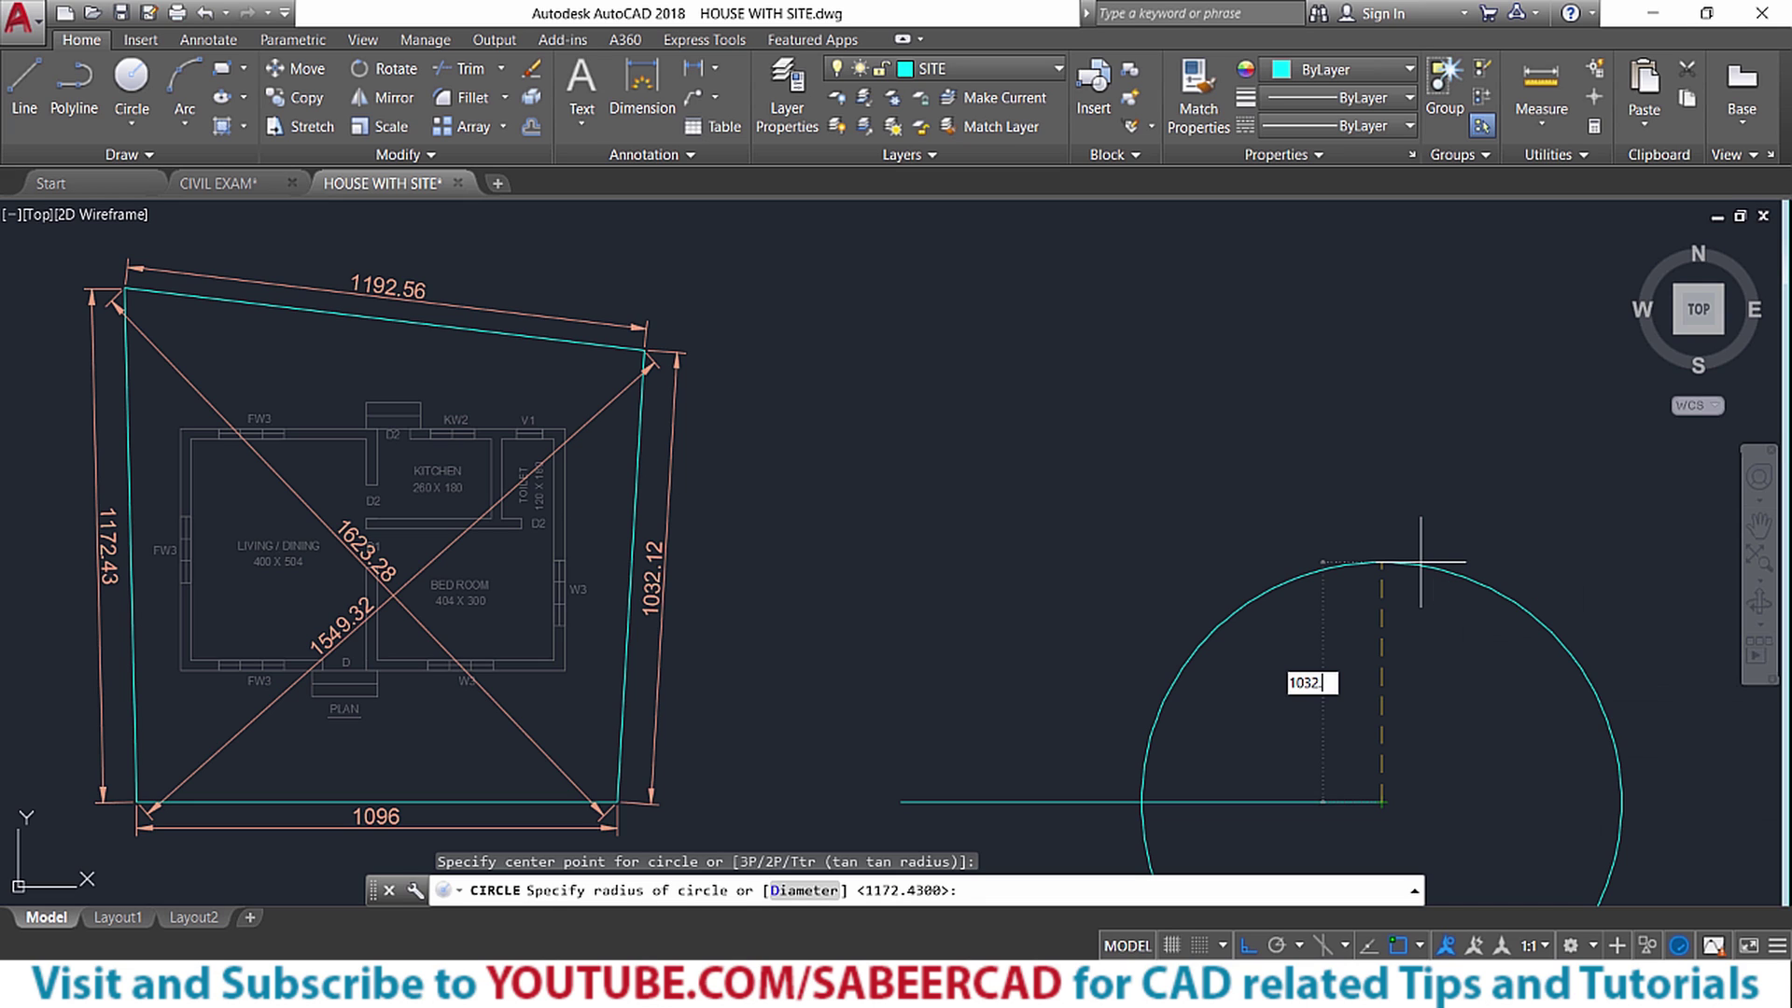
{"action": "type", "text": "12"}
{"action": "key", "text": "Return"}
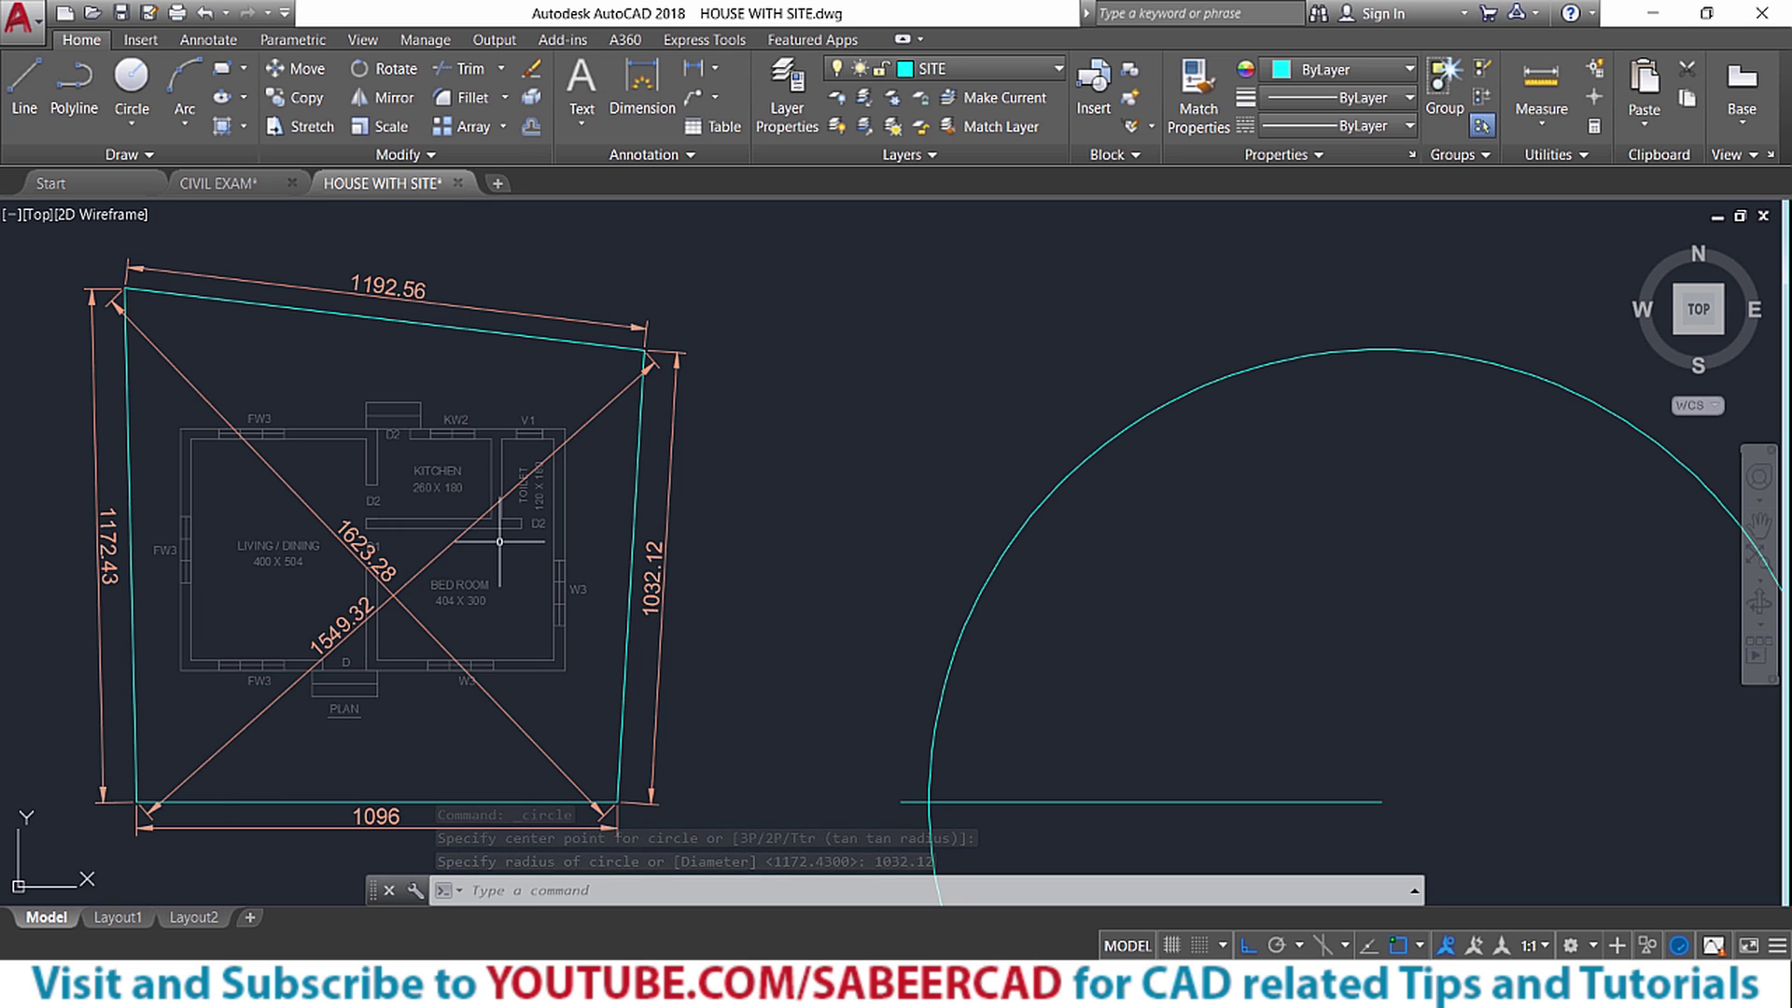
{"action": "left_click", "coordinate": [127, 114]}
{"action": "left_click", "coordinate": [154, 162]}
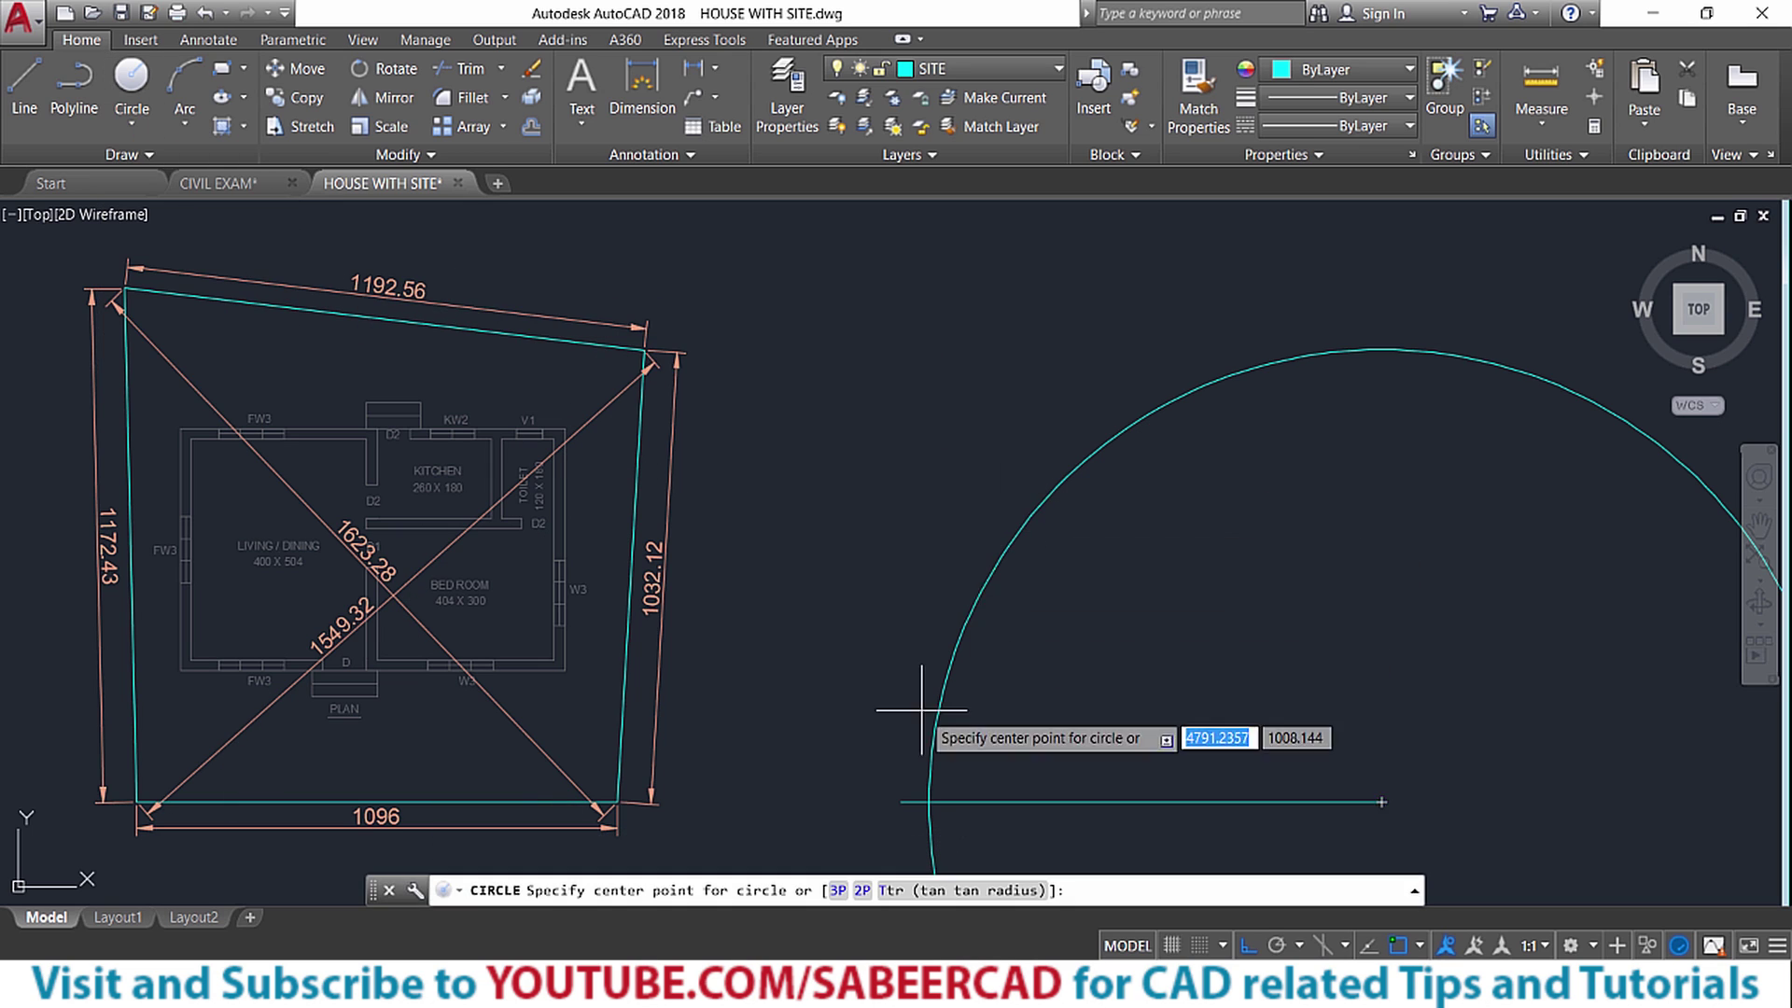
{"action": "left_click", "coordinate": [901, 802]}
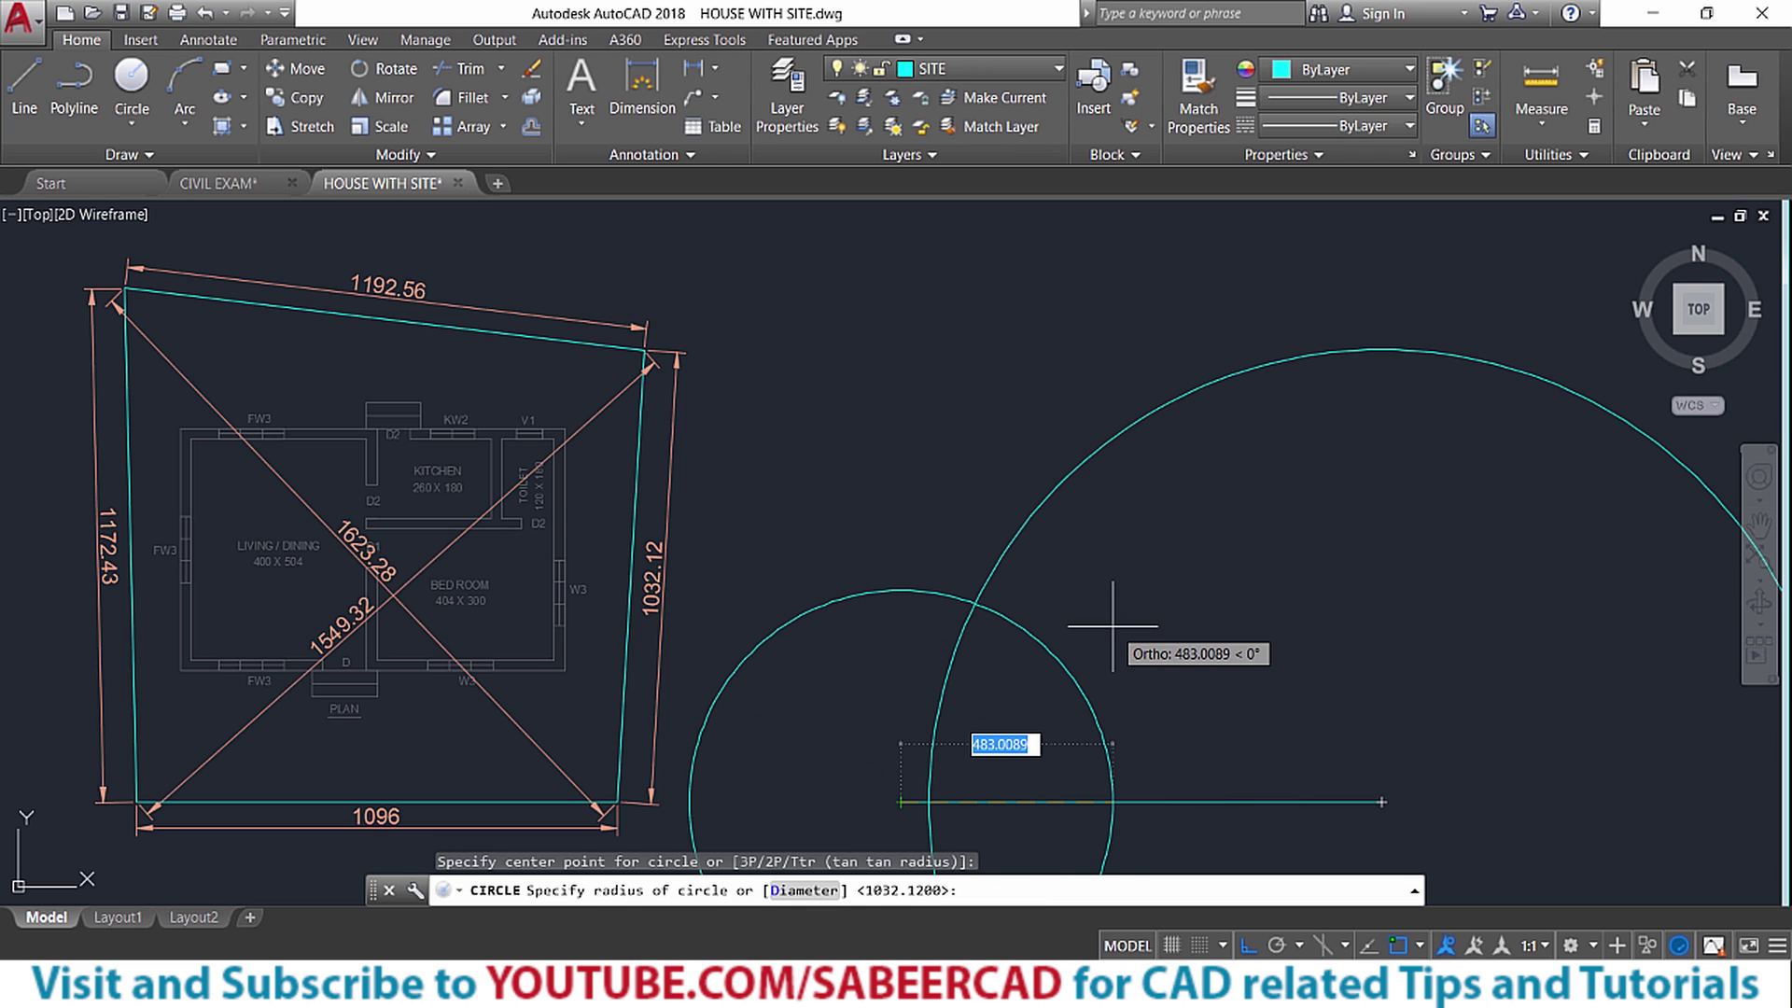
{"action": "type", "text": "1549.3"}
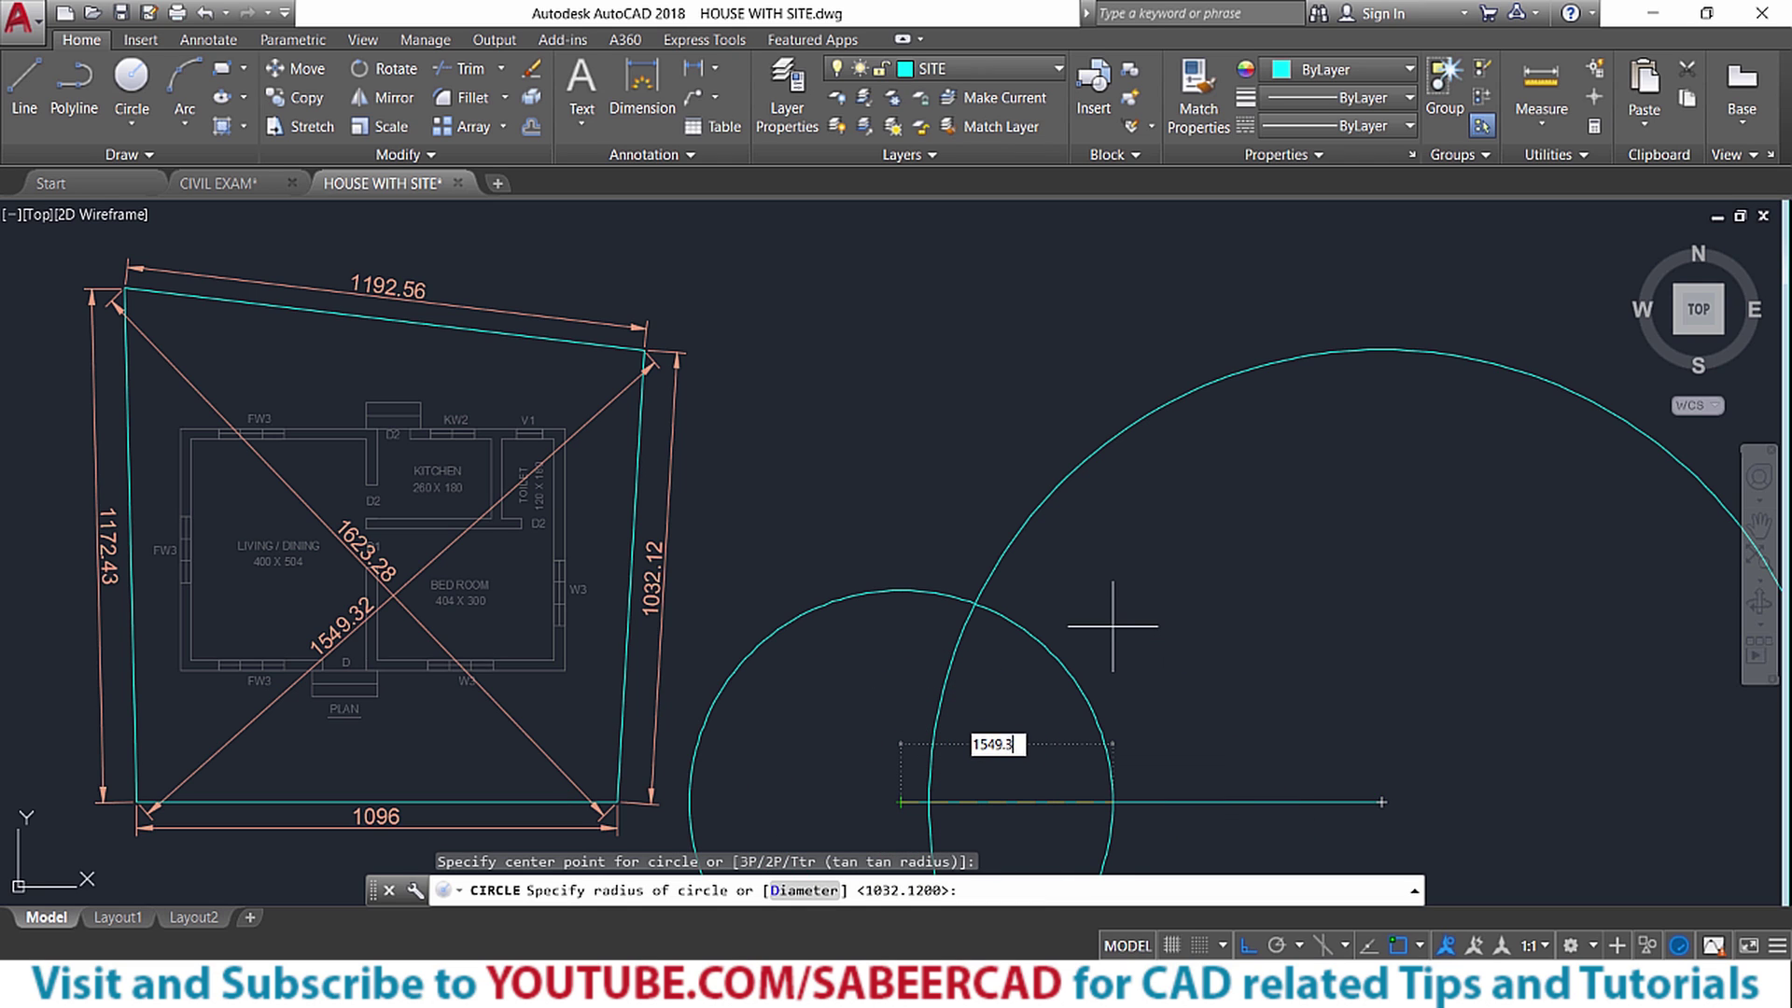
{"action": "type", "text": "2"}
{"action": "key", "text": "Return"}
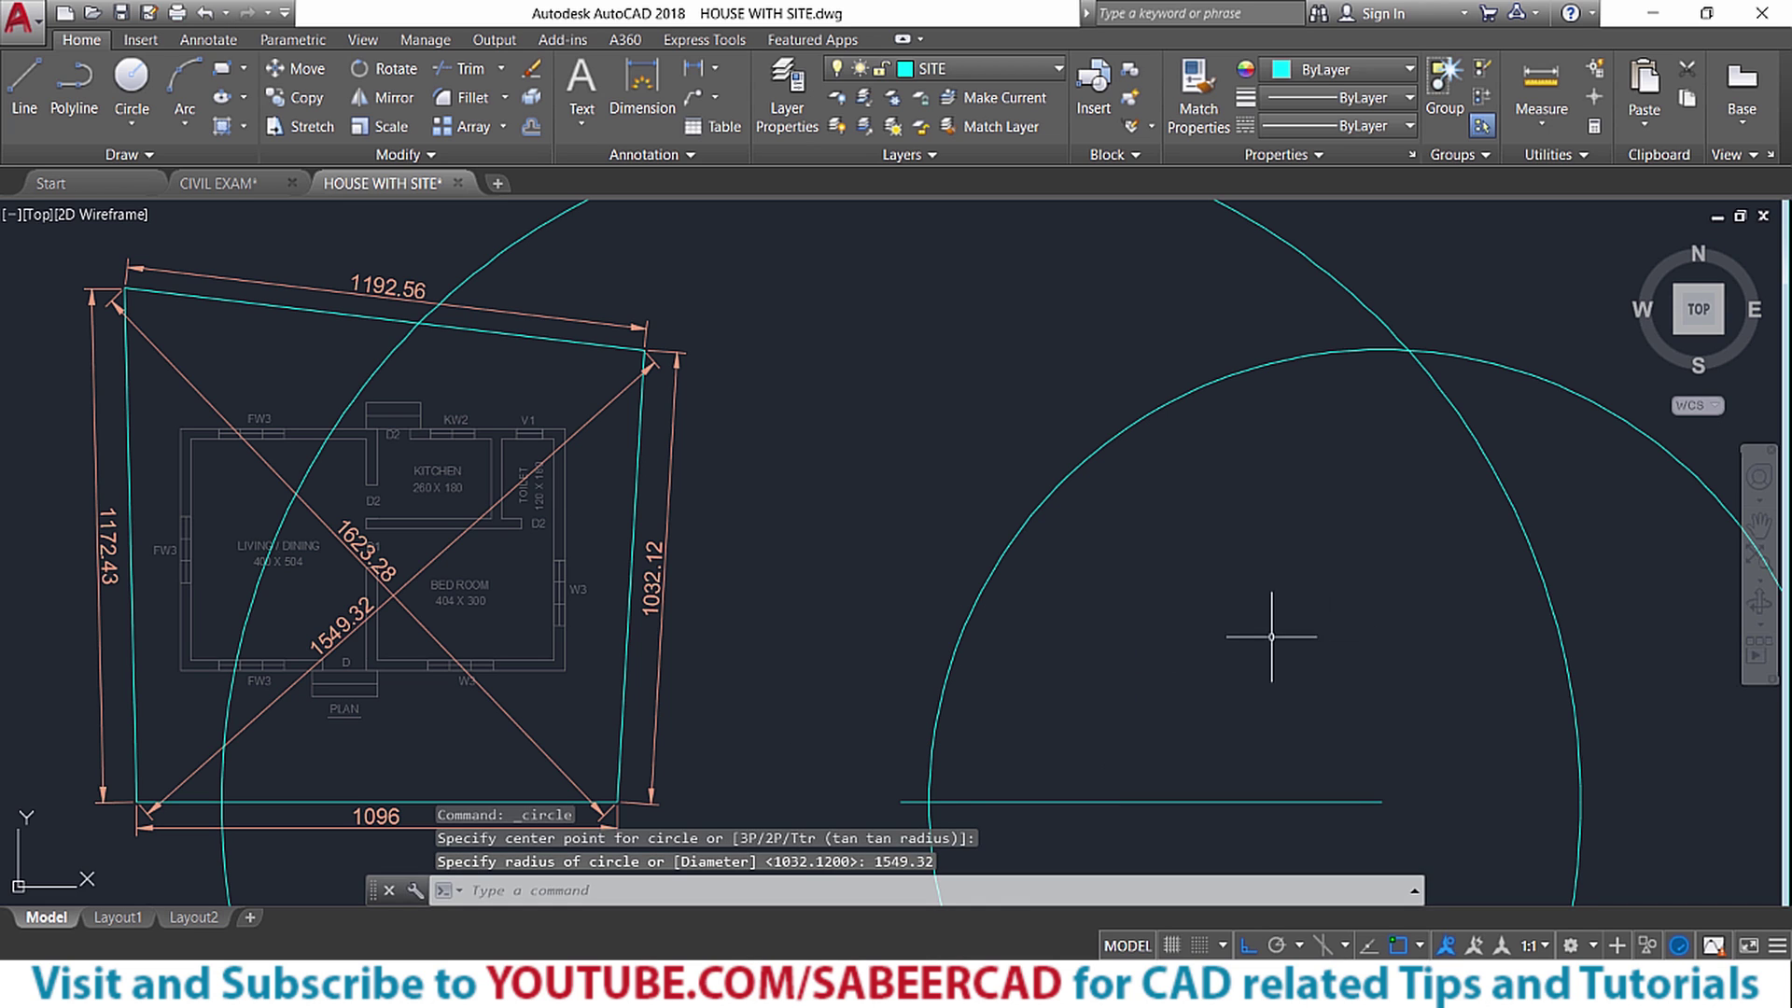
Draw the right side from the base's right end to the circles' intersection
{"action": "left_click", "coordinate": [25, 84]}
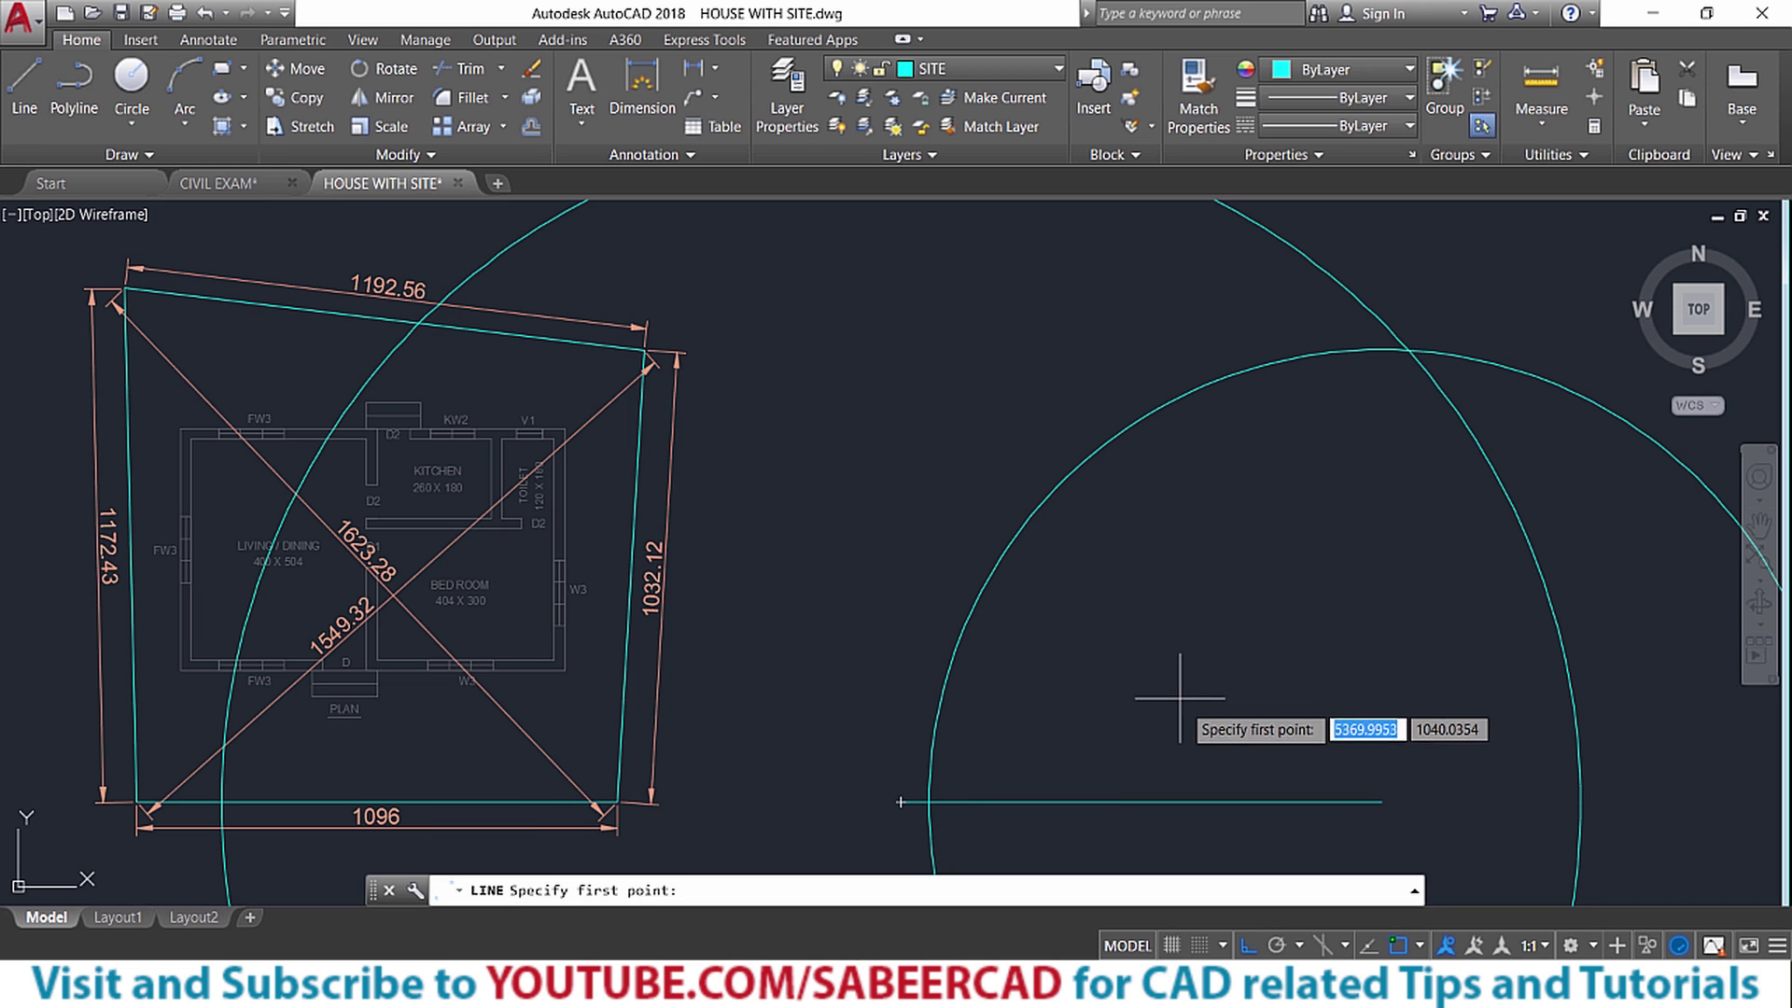
{"action": "left_click", "coordinate": [1382, 802]}
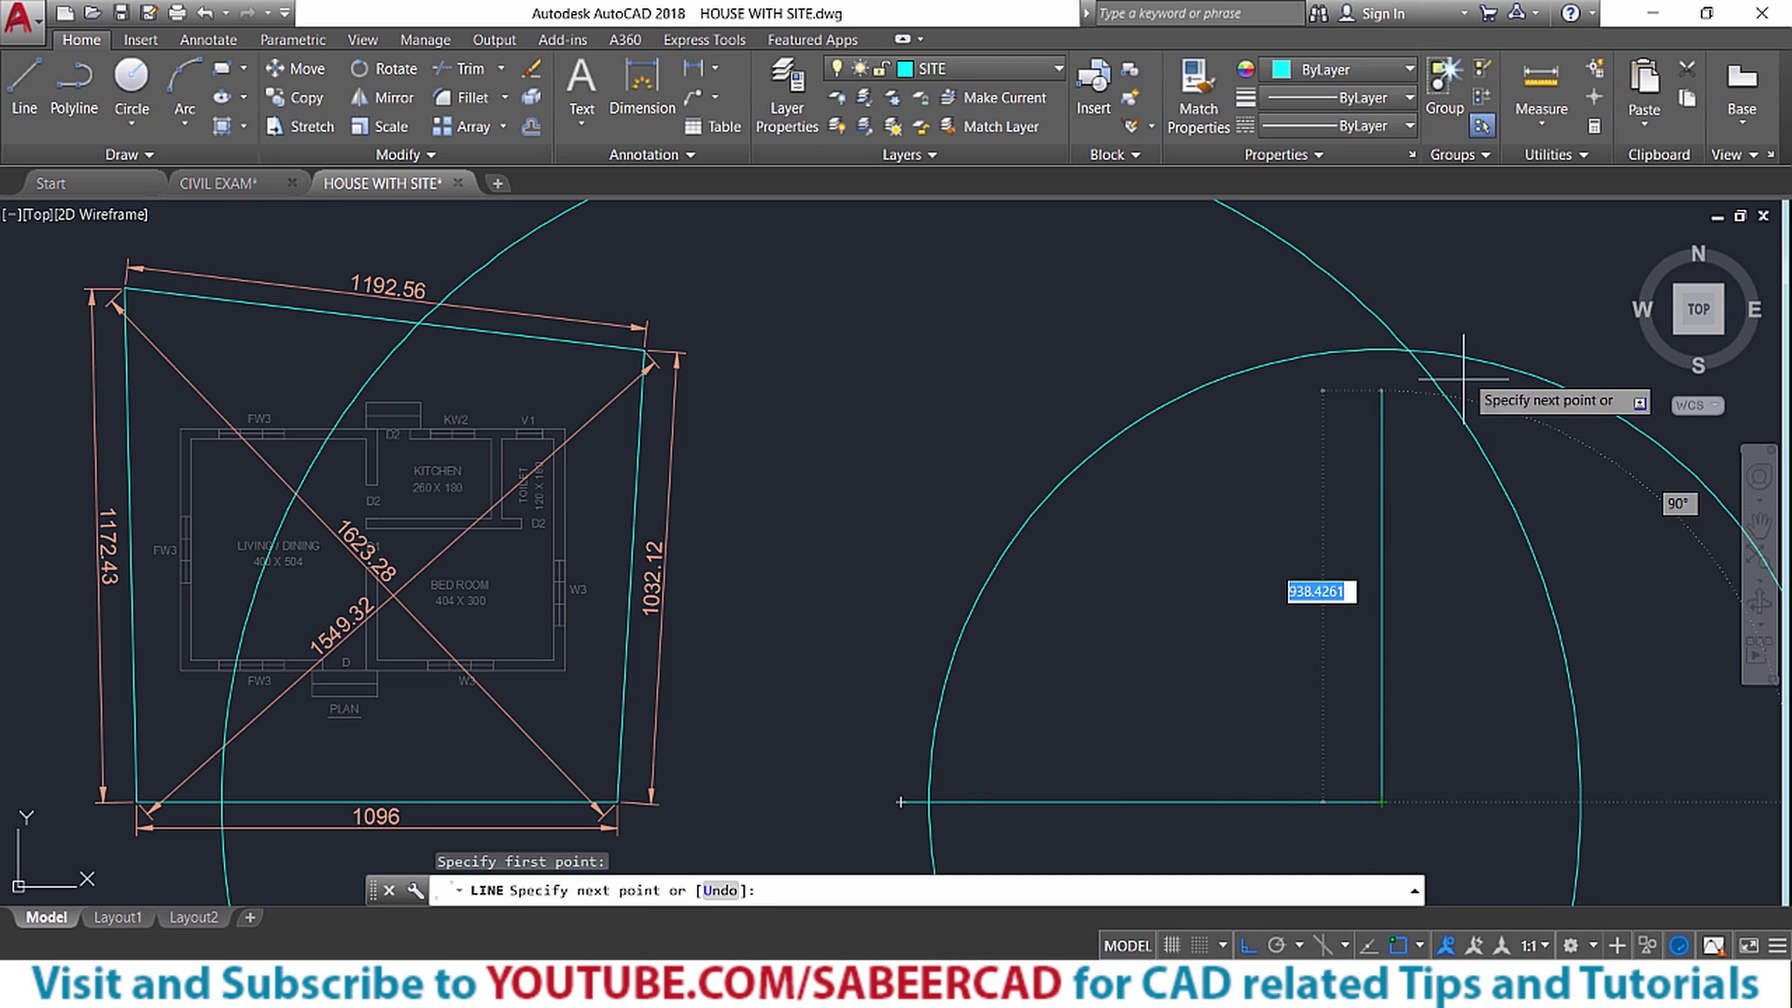
{"action": "left_click", "coordinate": [1409, 350]}
{"action": "key", "text": "Return"}
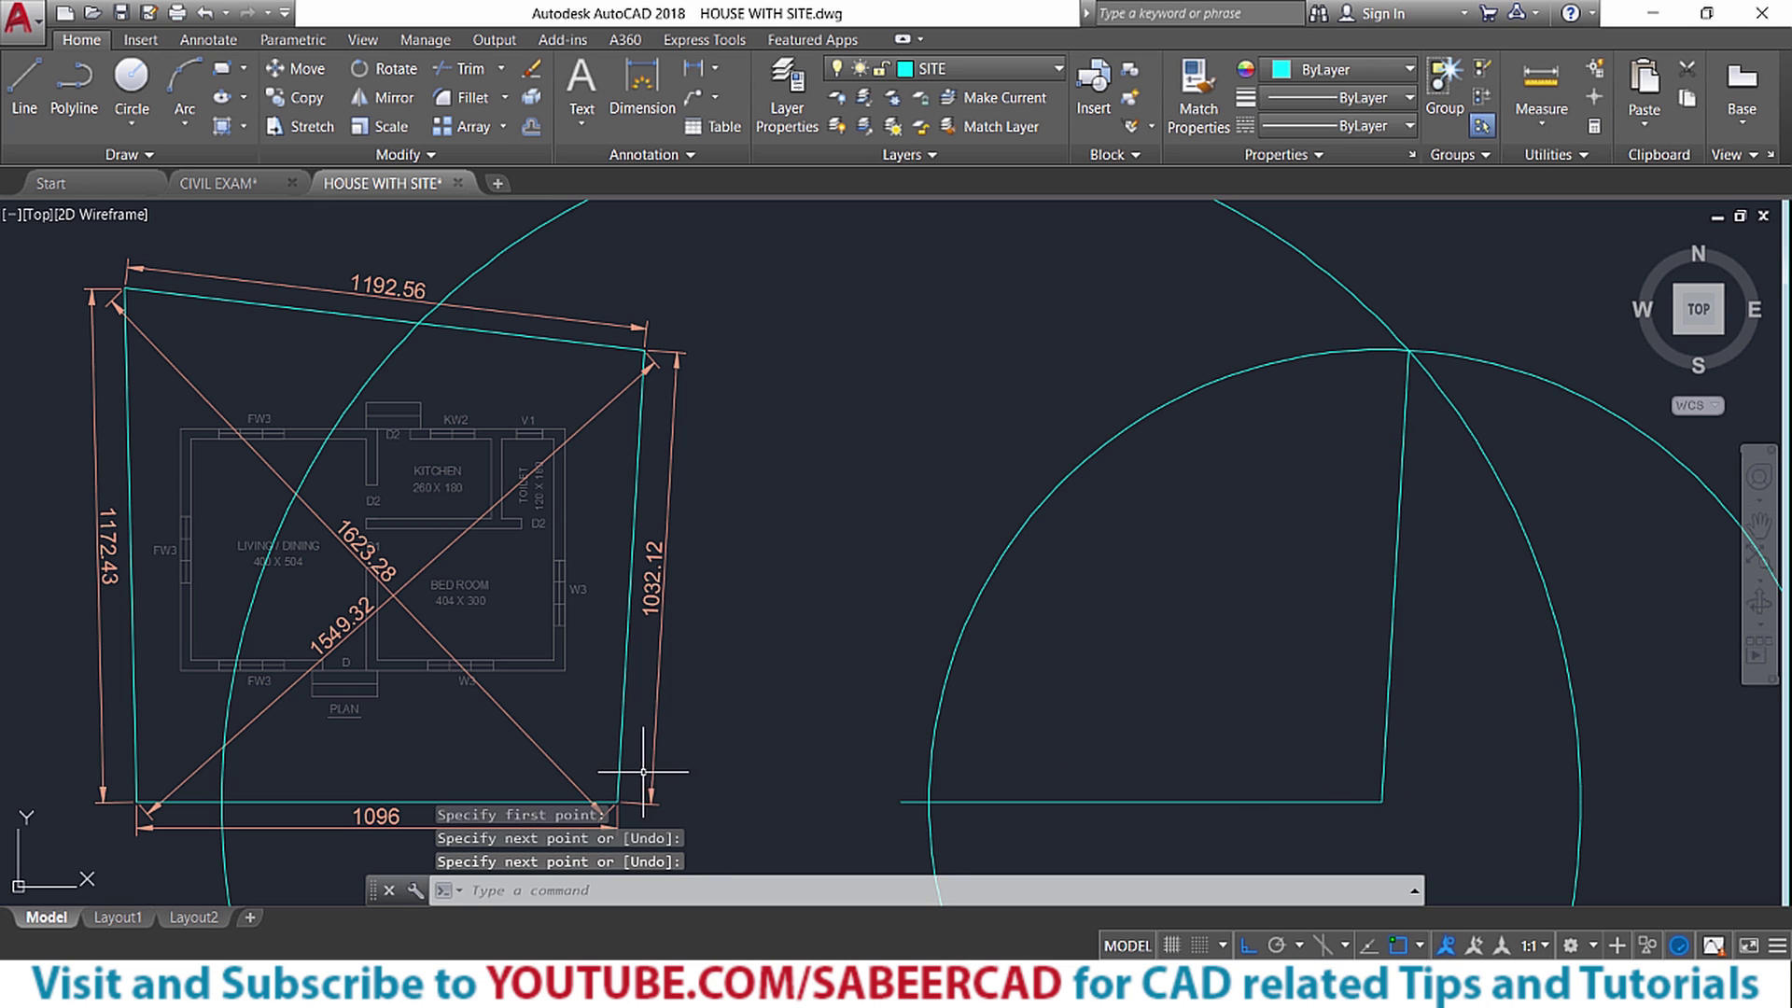
Window-select and erase the two helper circles
{"action": "key", "text": "Escape"}
{"action": "left_click", "coordinate": [1524, 412]}
{"action": "key", "text": "Escape"}
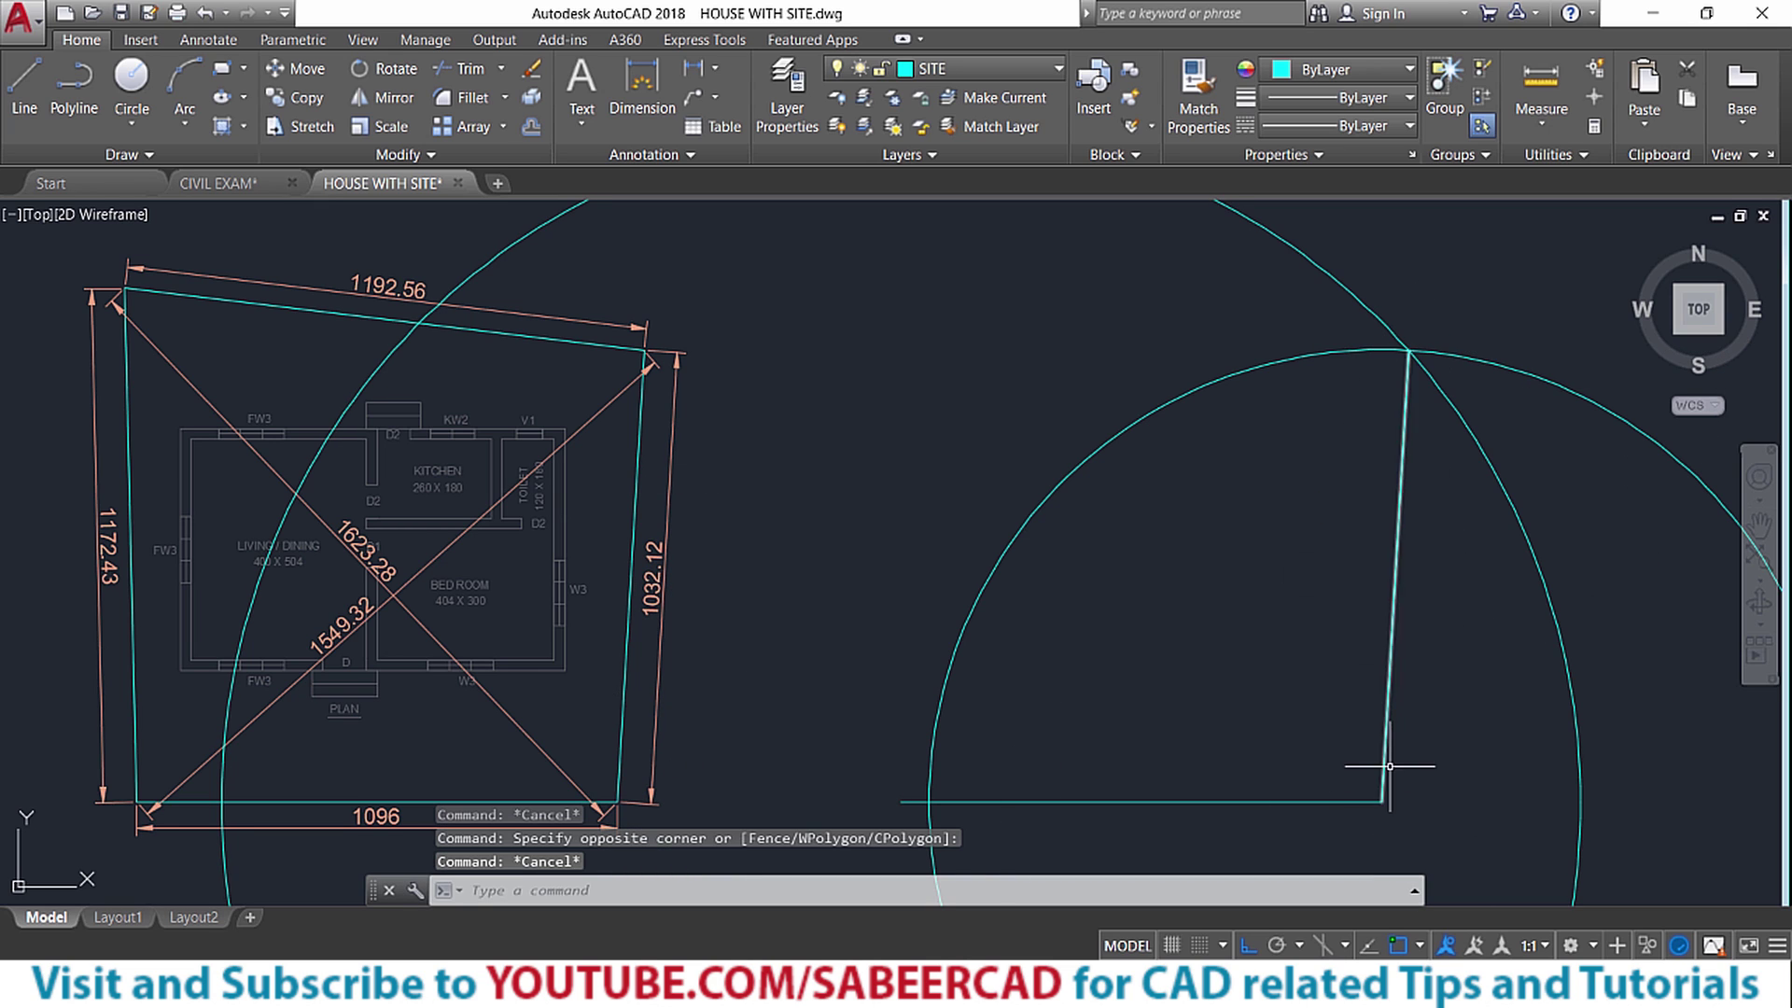
{"action": "left_click", "coordinate": [1512, 367]}
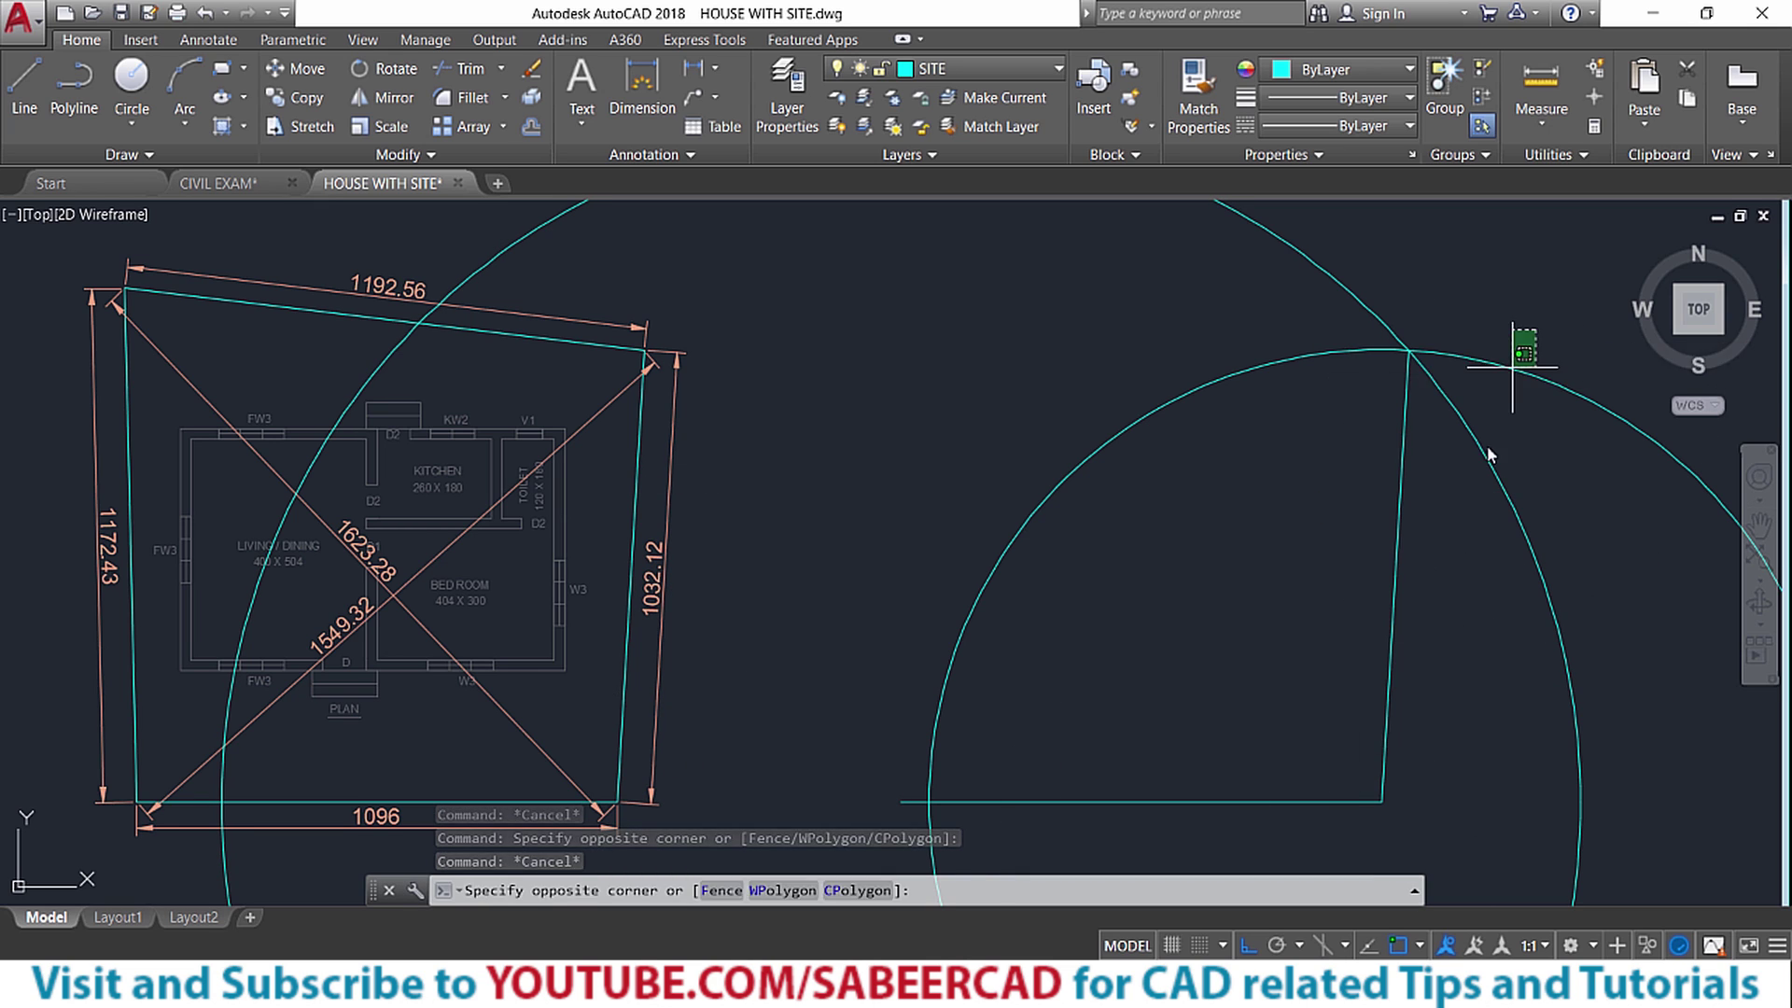
{"action": "left_click", "coordinate": [1372, 490]}
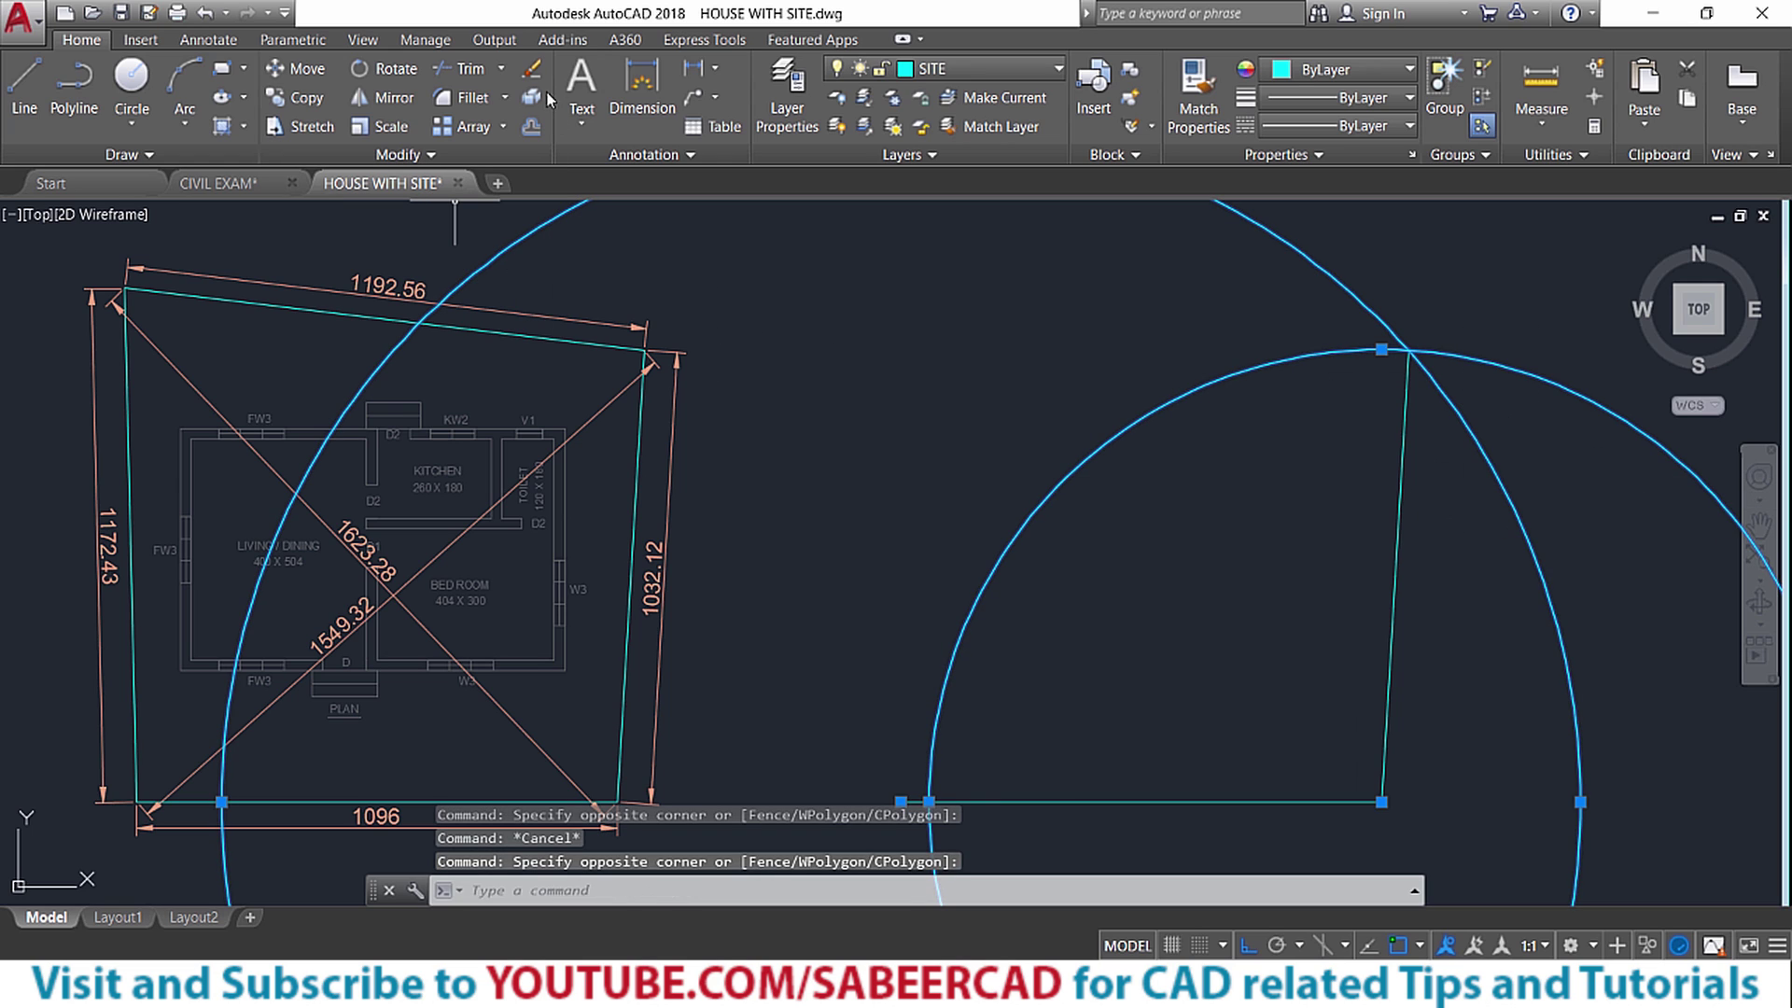
{"action": "left_click", "coordinate": [531, 69]}
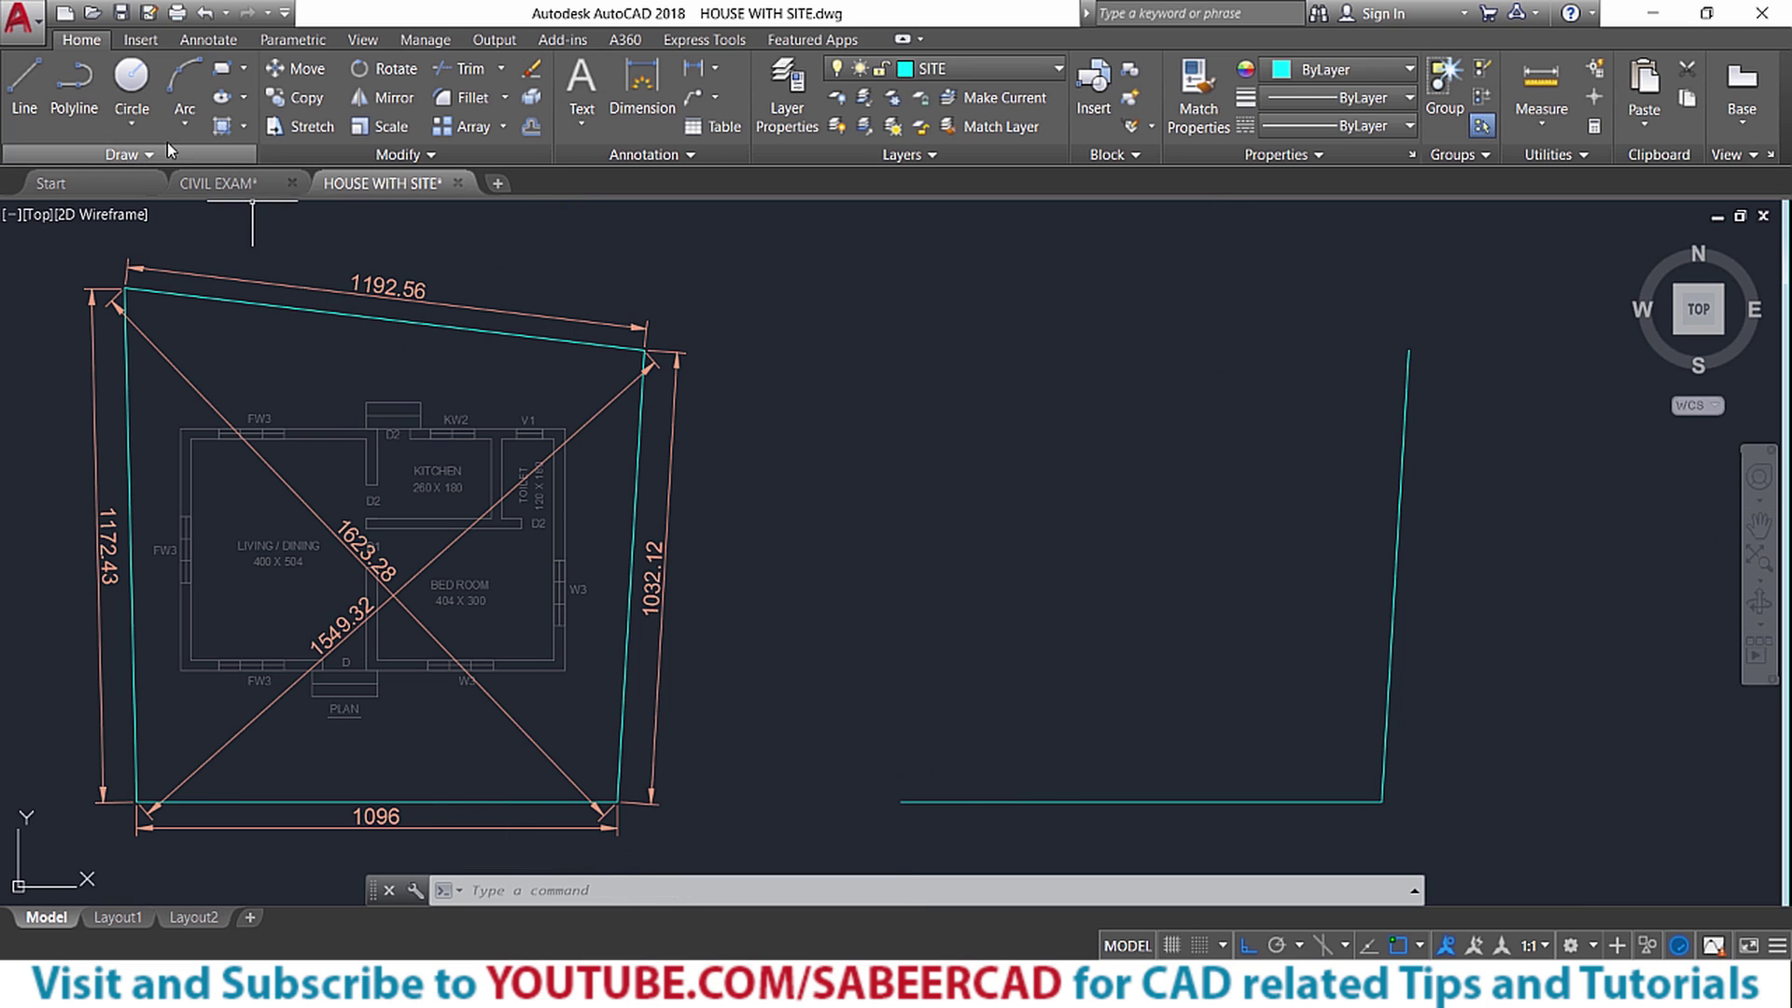
Draw a circle of radius 1172.43 centred on the base line's left end
{"action": "left_click", "coordinate": [132, 131]}
{"action": "left_click", "coordinate": [177, 168]}
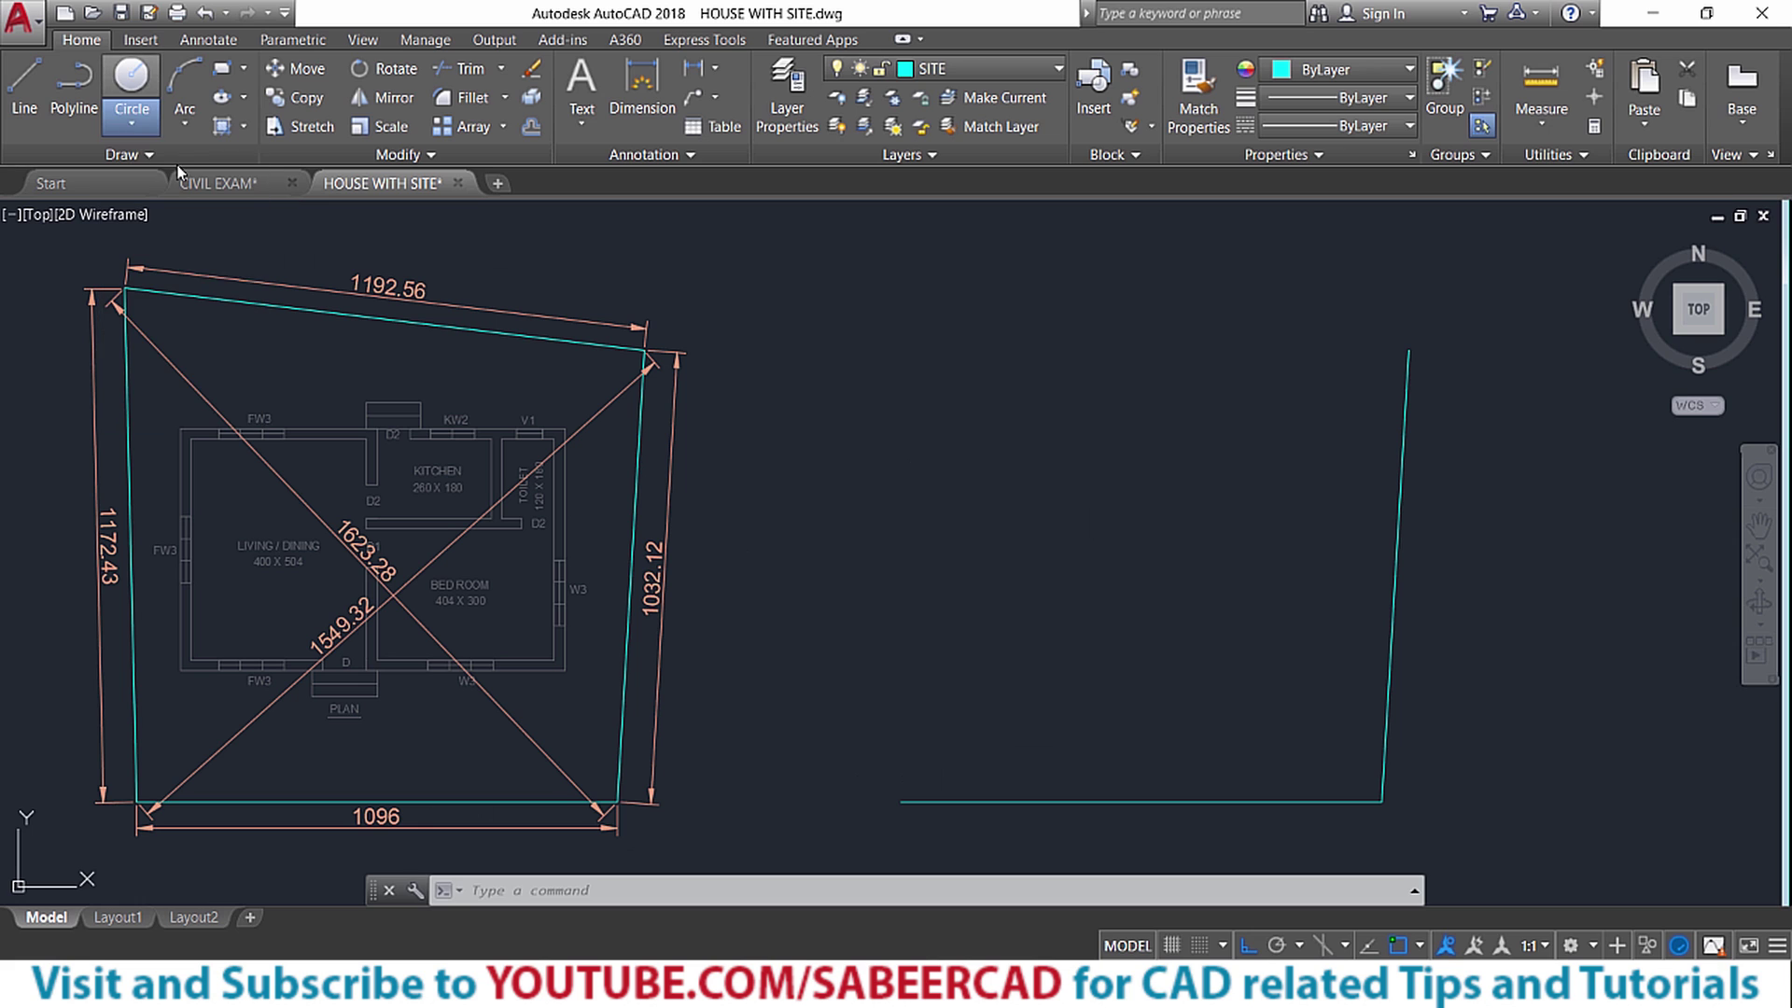
{"action": "left_click", "coordinate": [901, 803]}
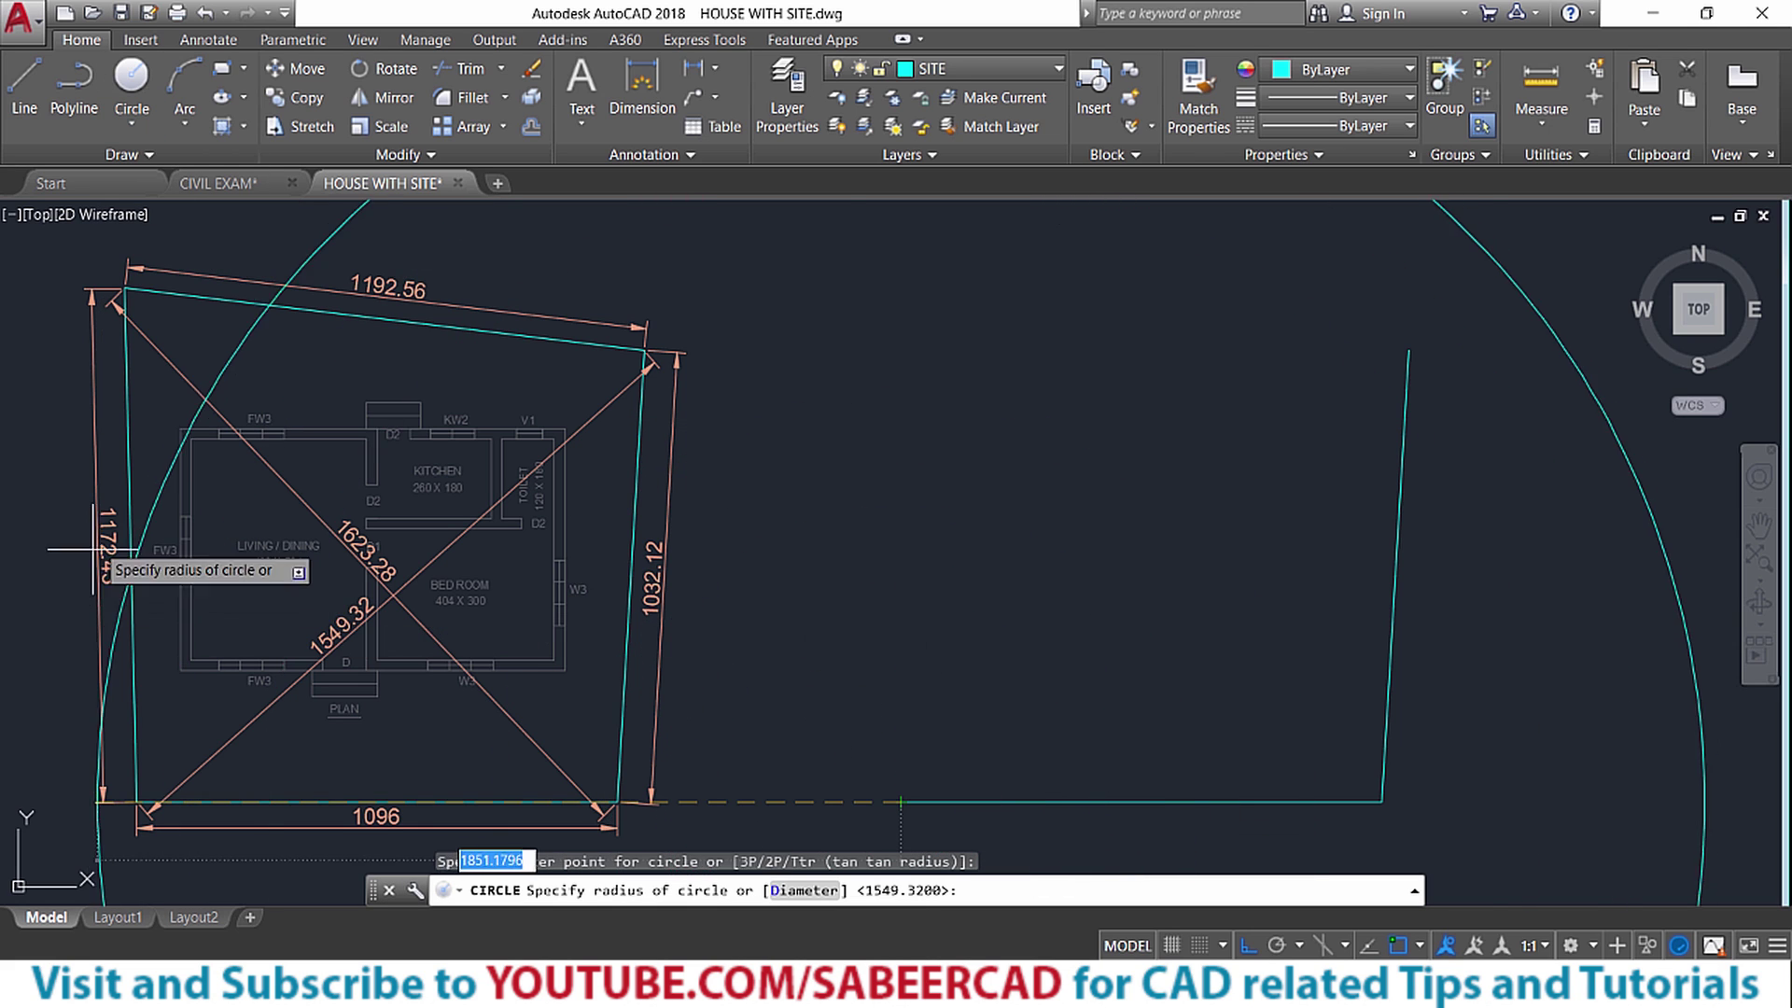
{"action": "type", "text": "1172"}
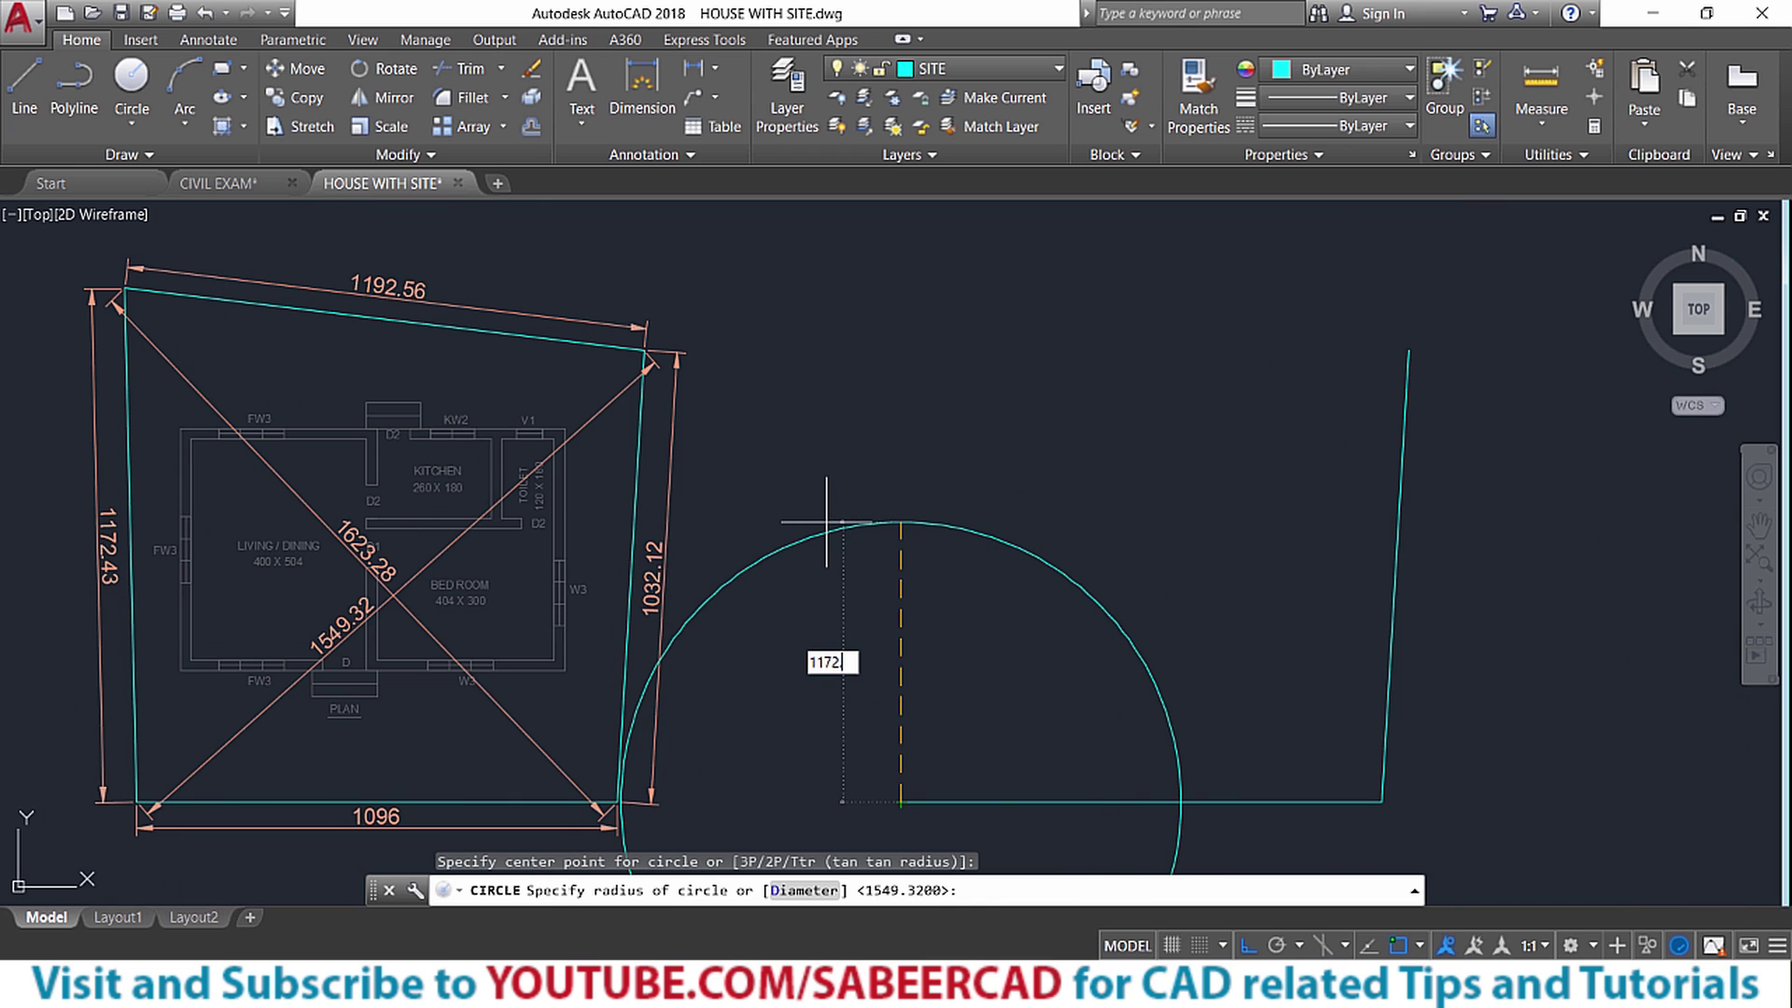
{"action": "type", "text": ".43"}
{"action": "key", "text": "Return"}
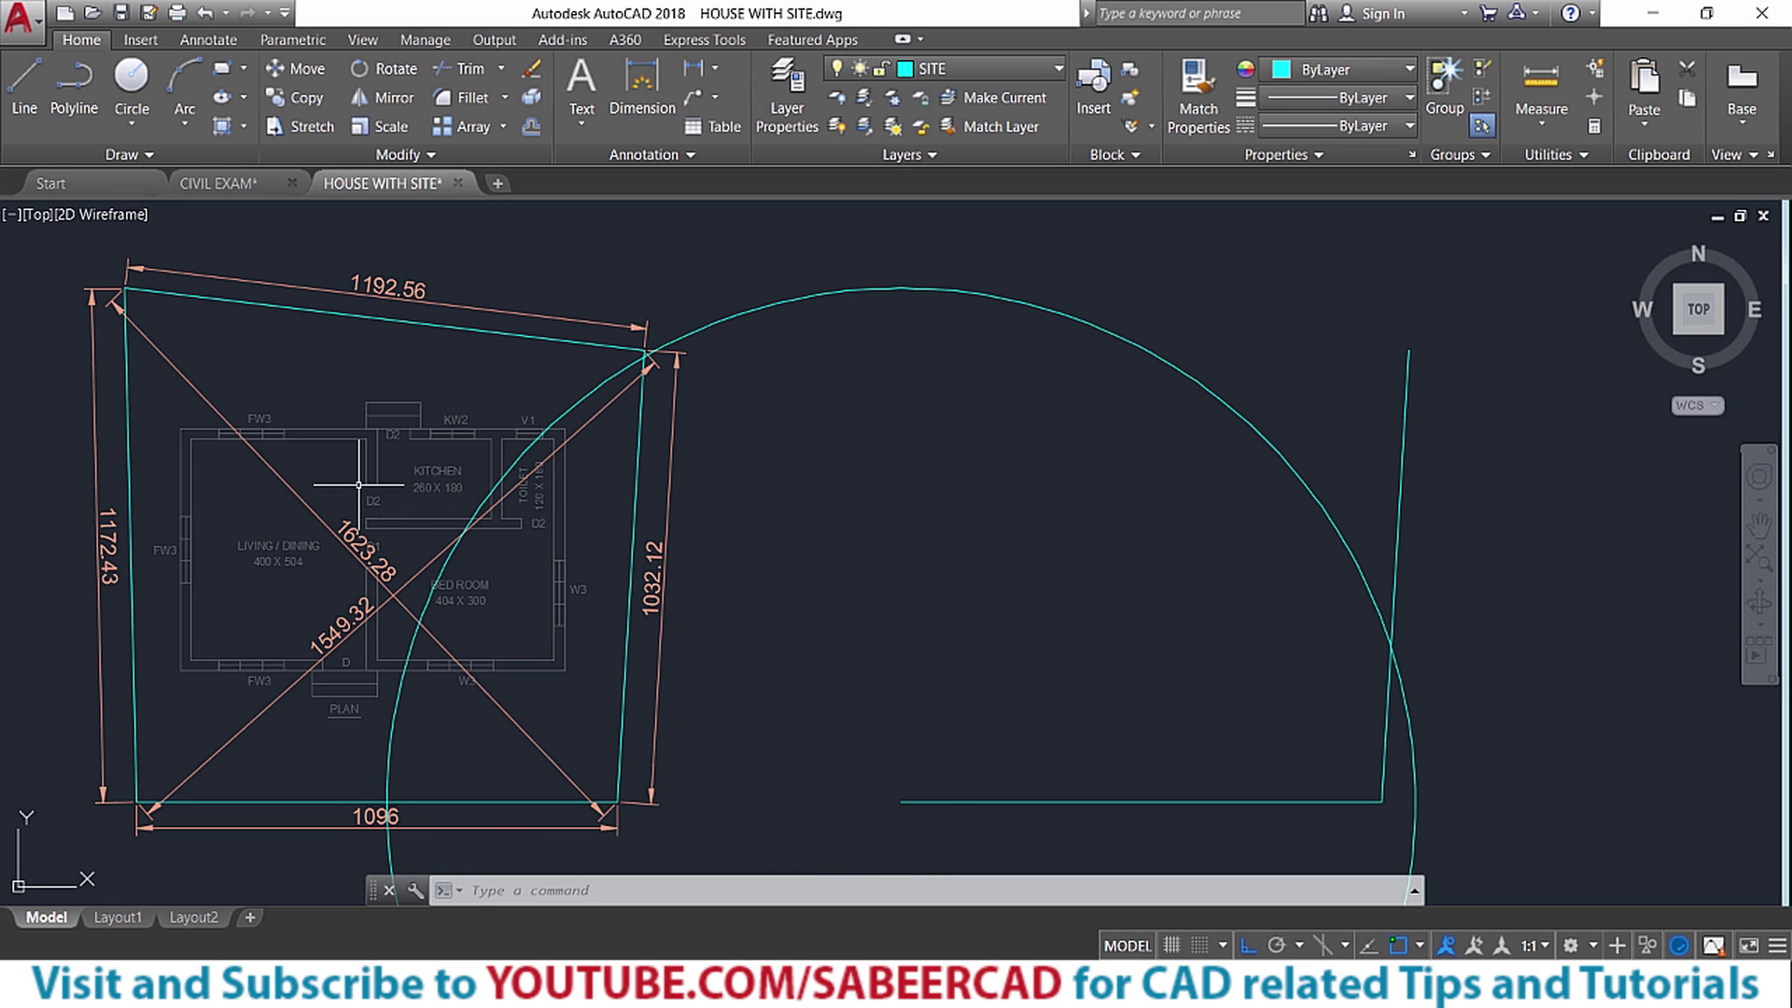
Draw a circle of radius 1623.28 centred on the base line's right end
{"action": "type", "text": "c"}
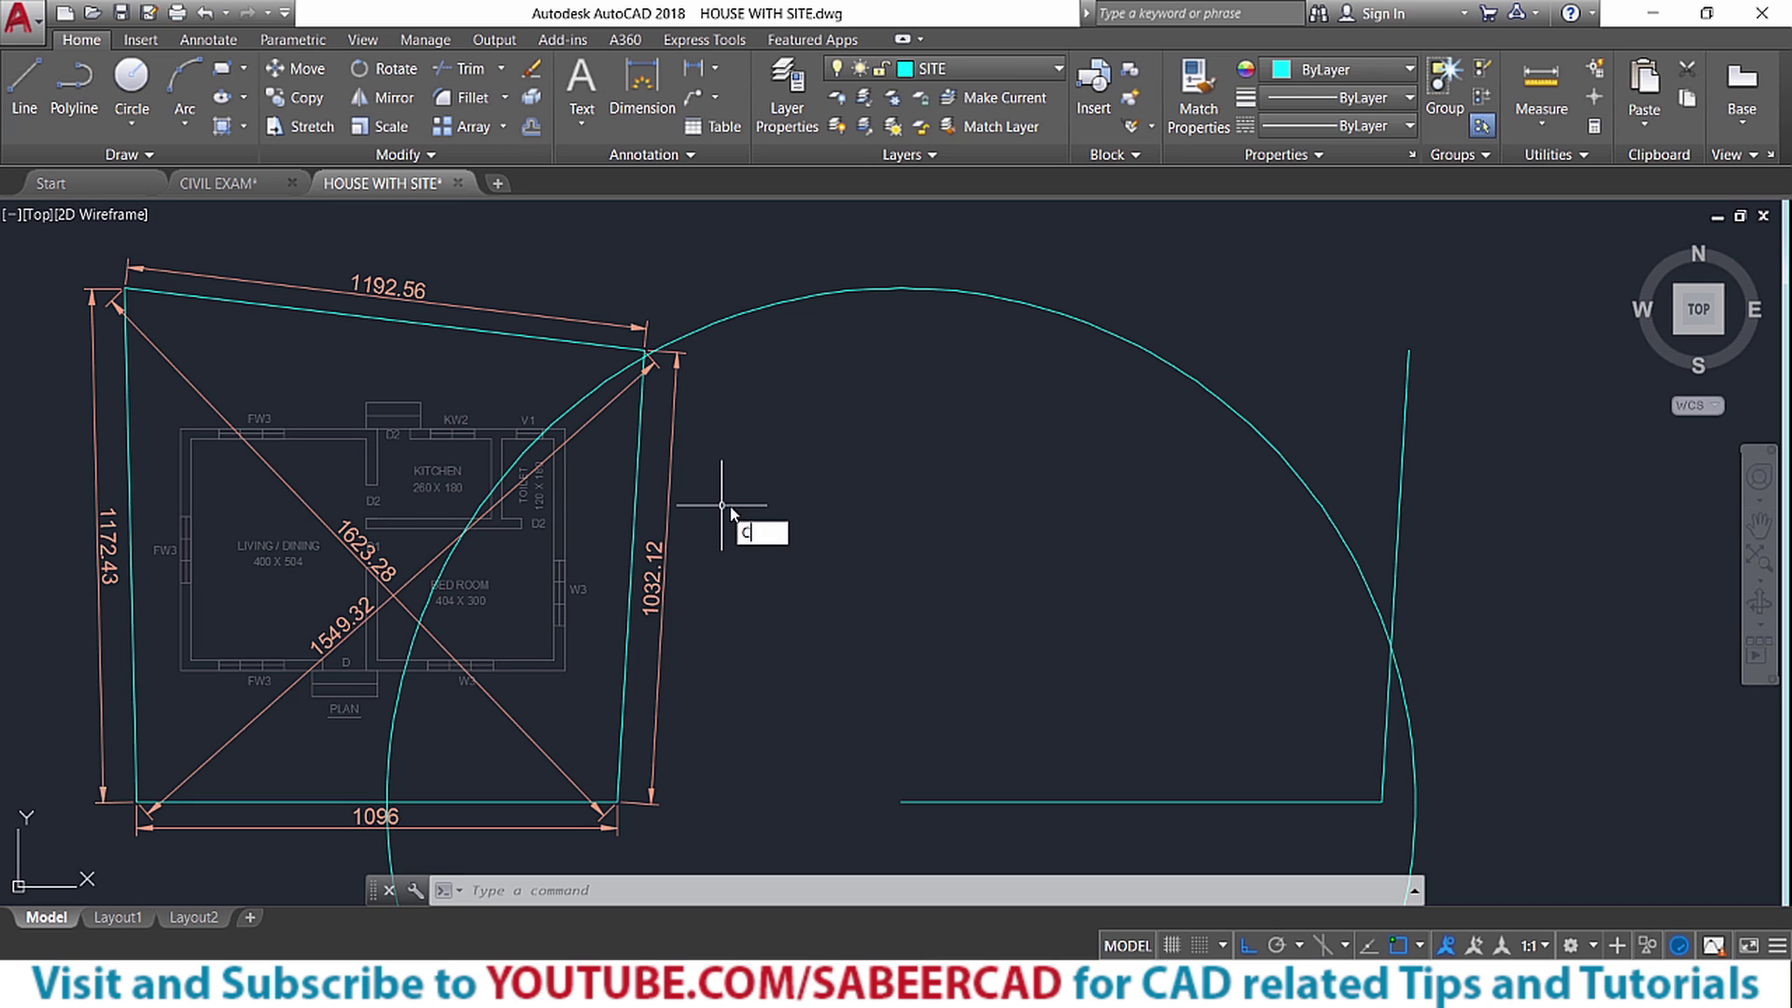
{"action": "key", "text": "Return"}
{"action": "left_click", "coordinate": [1354, 790]}
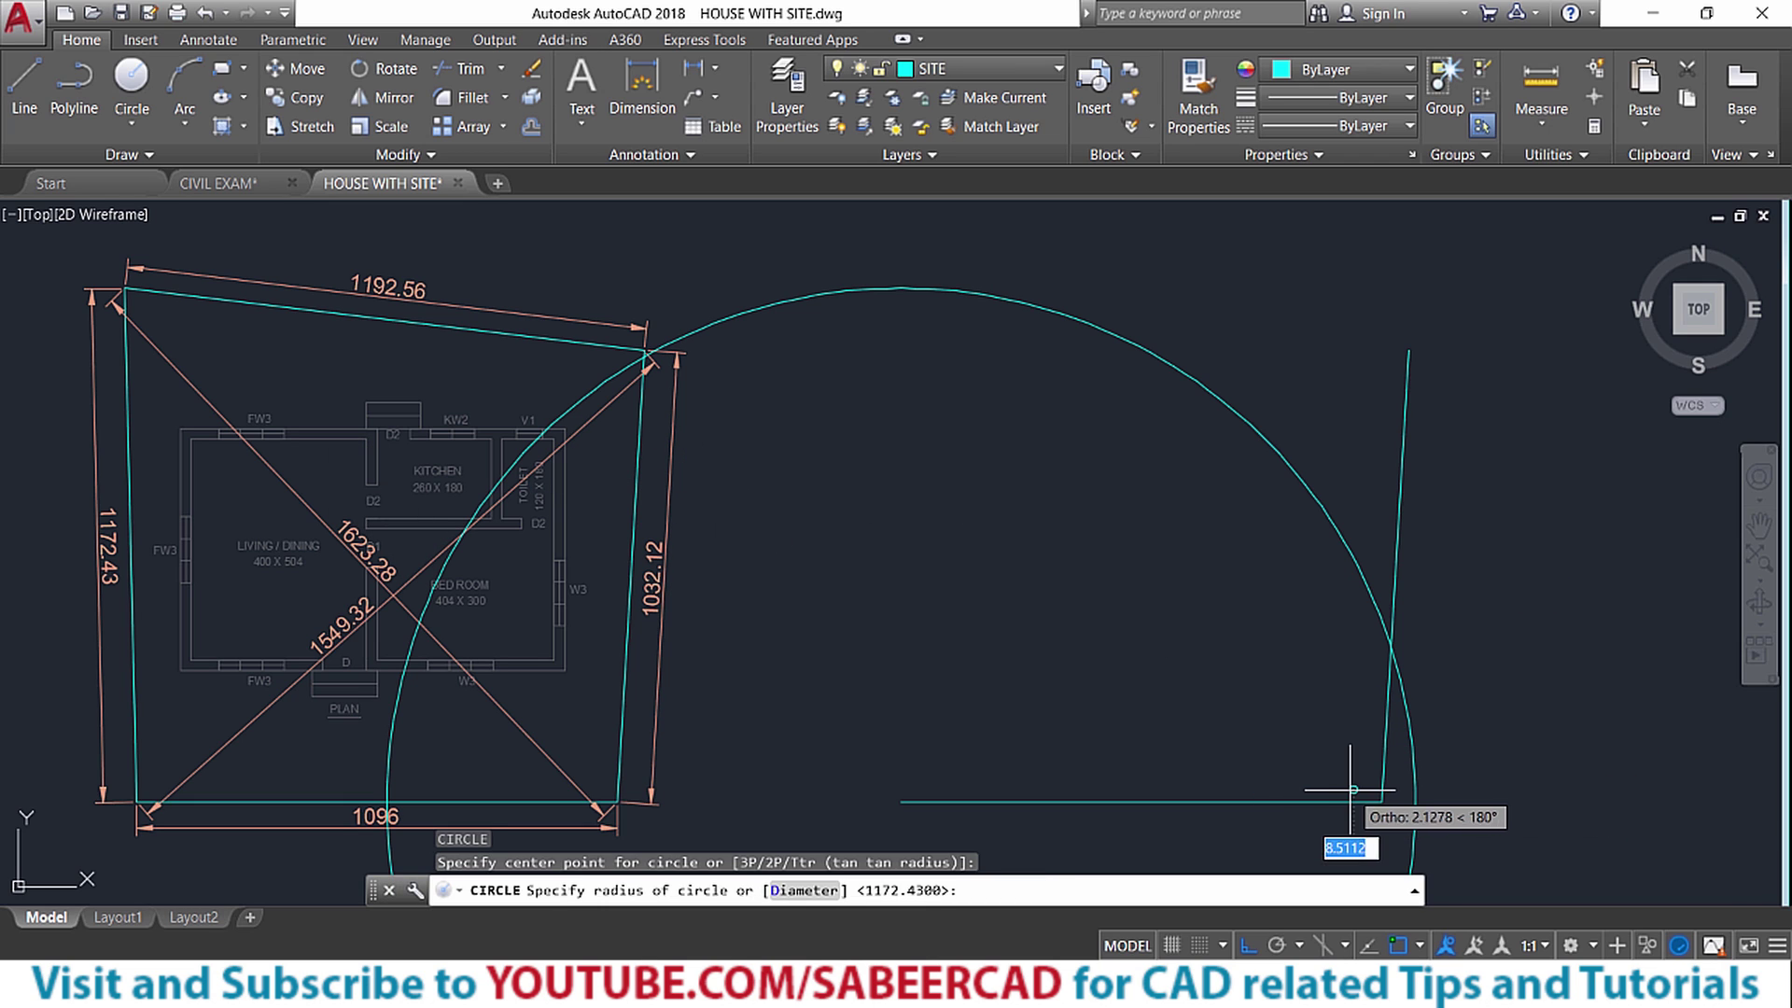
{"action": "key", "text": "Escape"}
{"action": "type", "text": "c"}
{"action": "key", "text": "Return"}
{"action": "left_click", "coordinate": [1381, 800]}
{"action": "type", "text": "1623."}
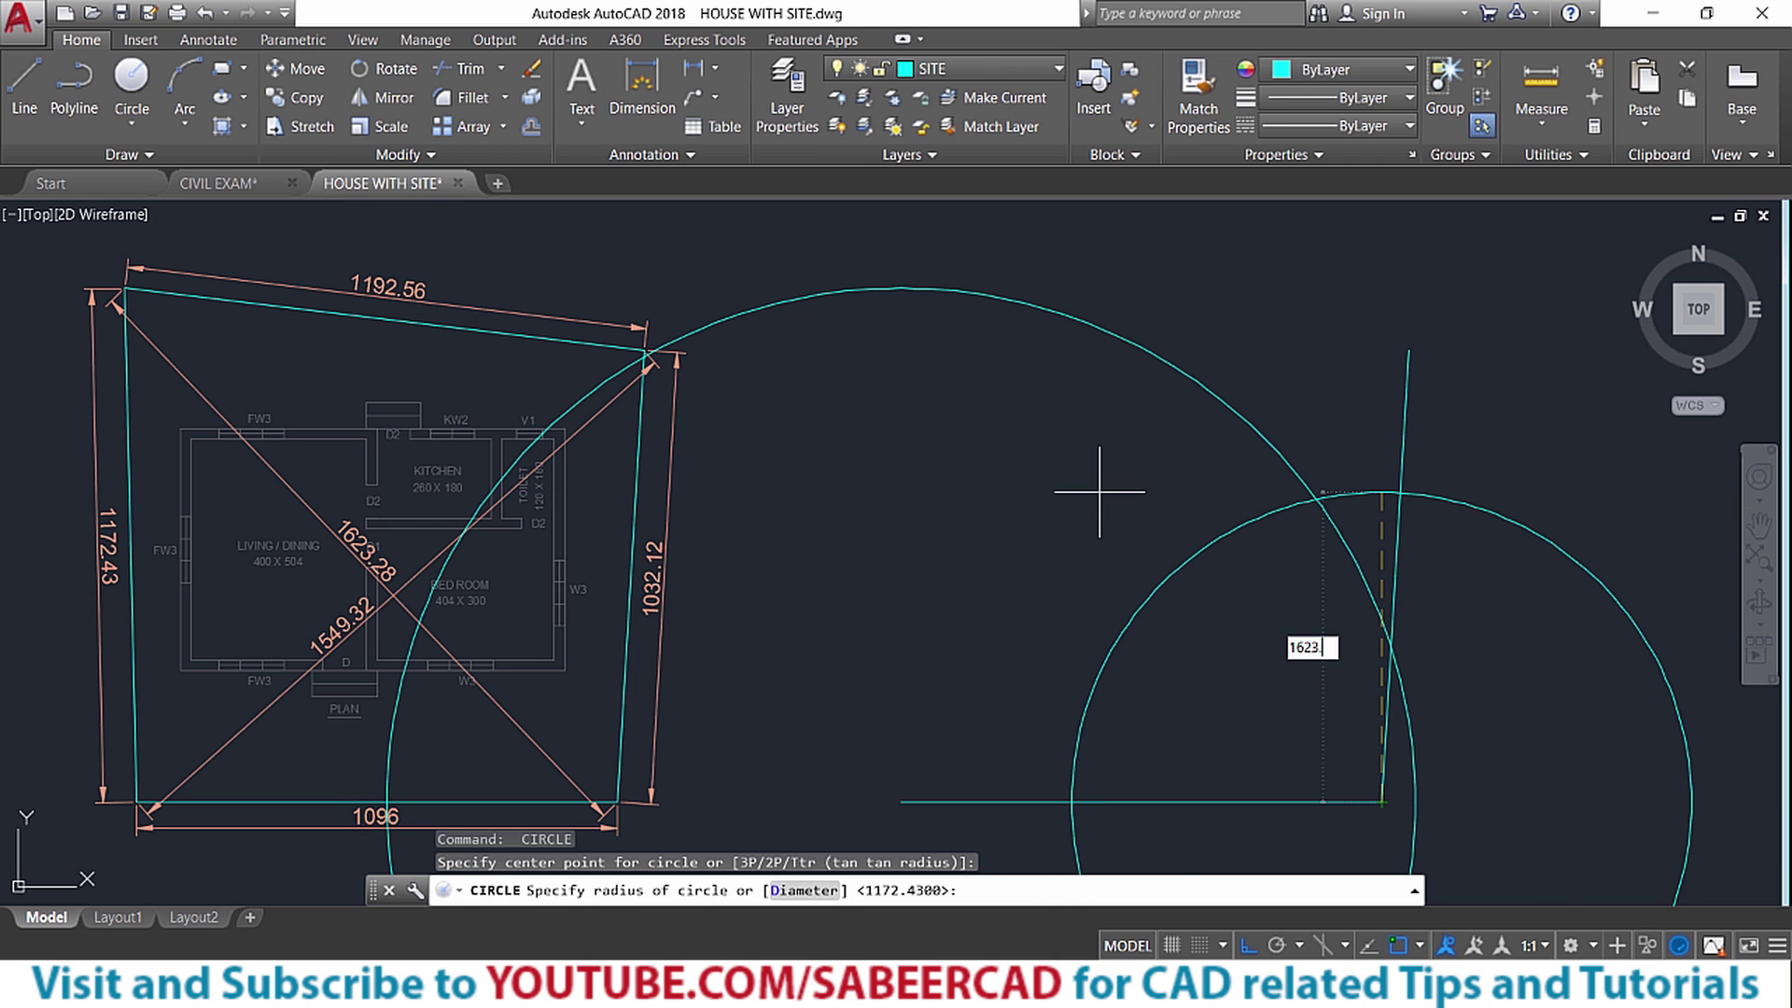
{"action": "type", "text": "28"}
{"action": "key", "text": "Return"}
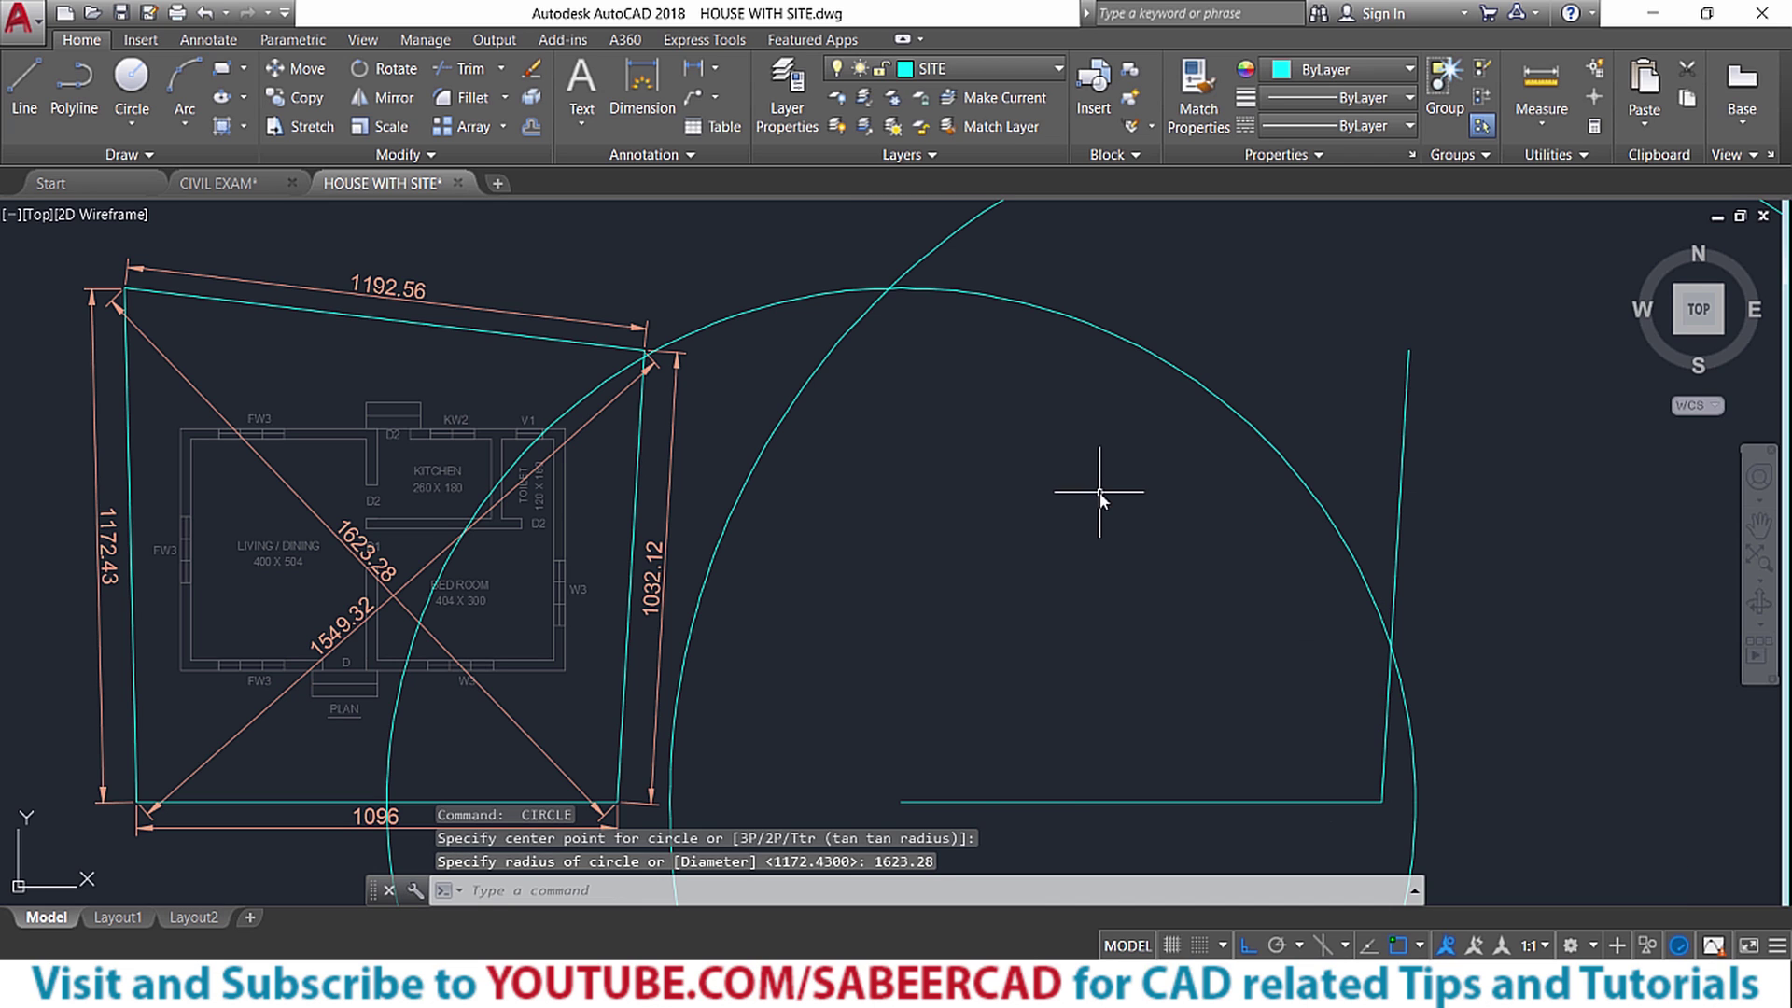
{"action": "key", "text": "Escape"}
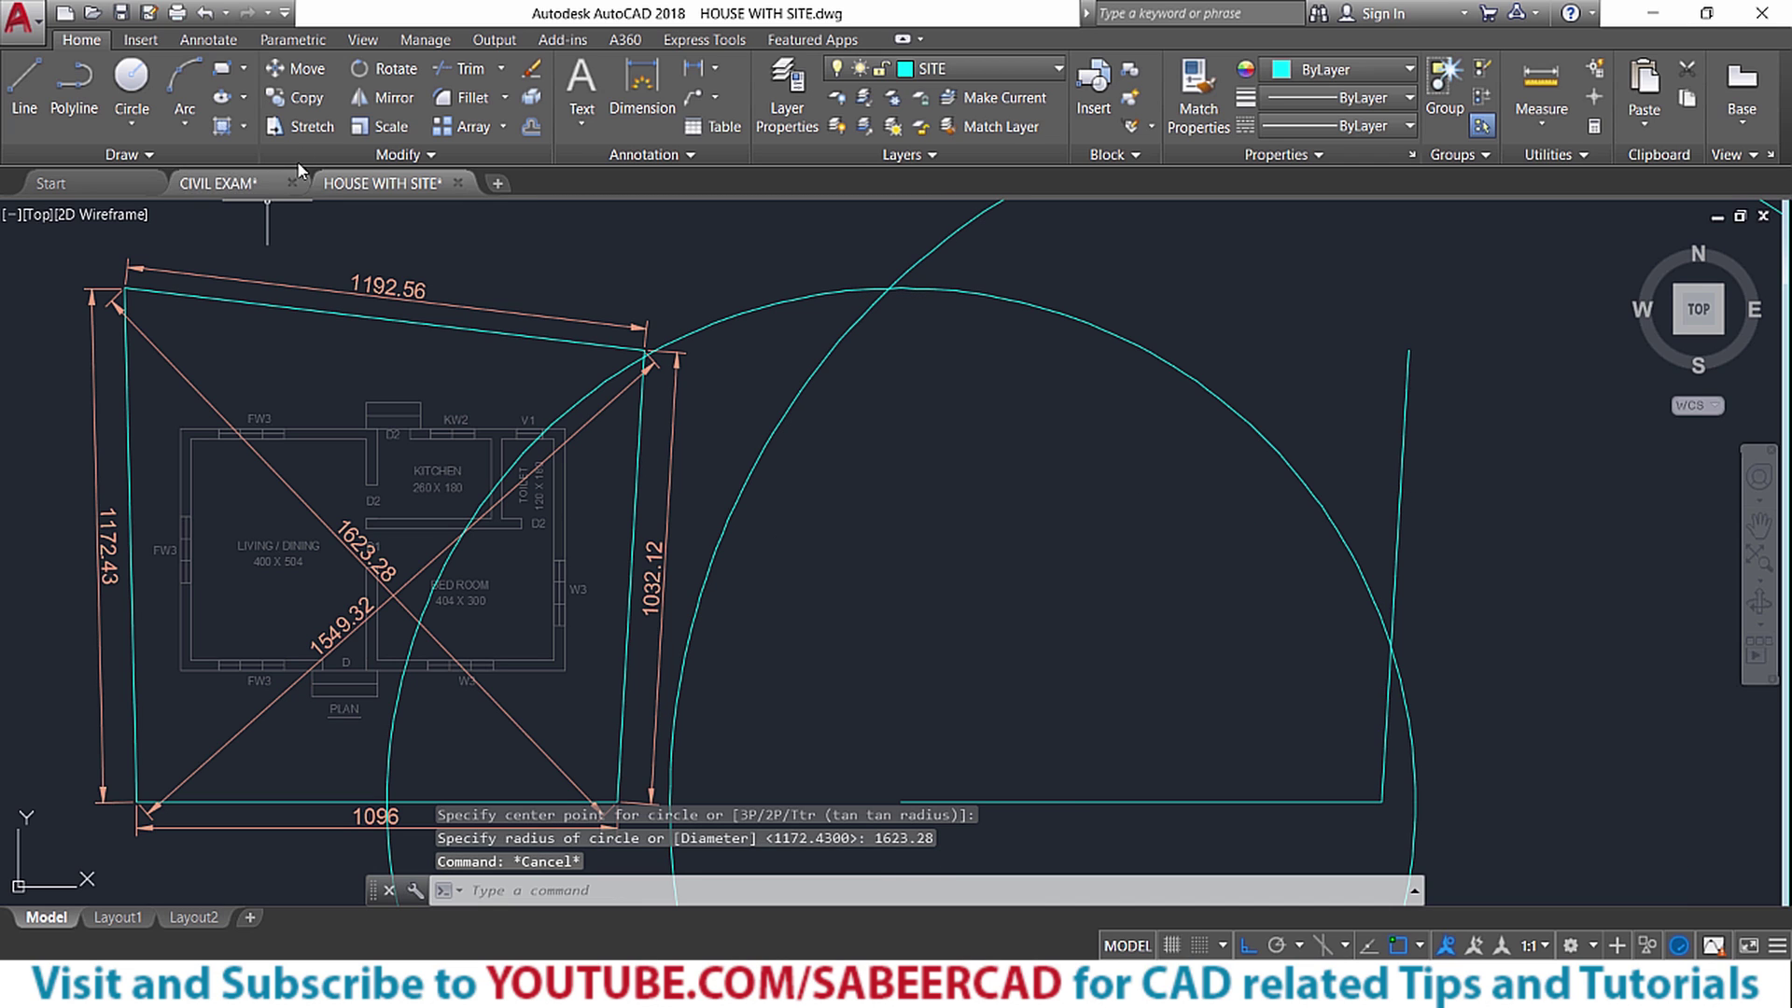
Draw the left side up to the circles' crossing, then the top edge to the right side's top
{"action": "left_click", "coordinate": [26, 98]}
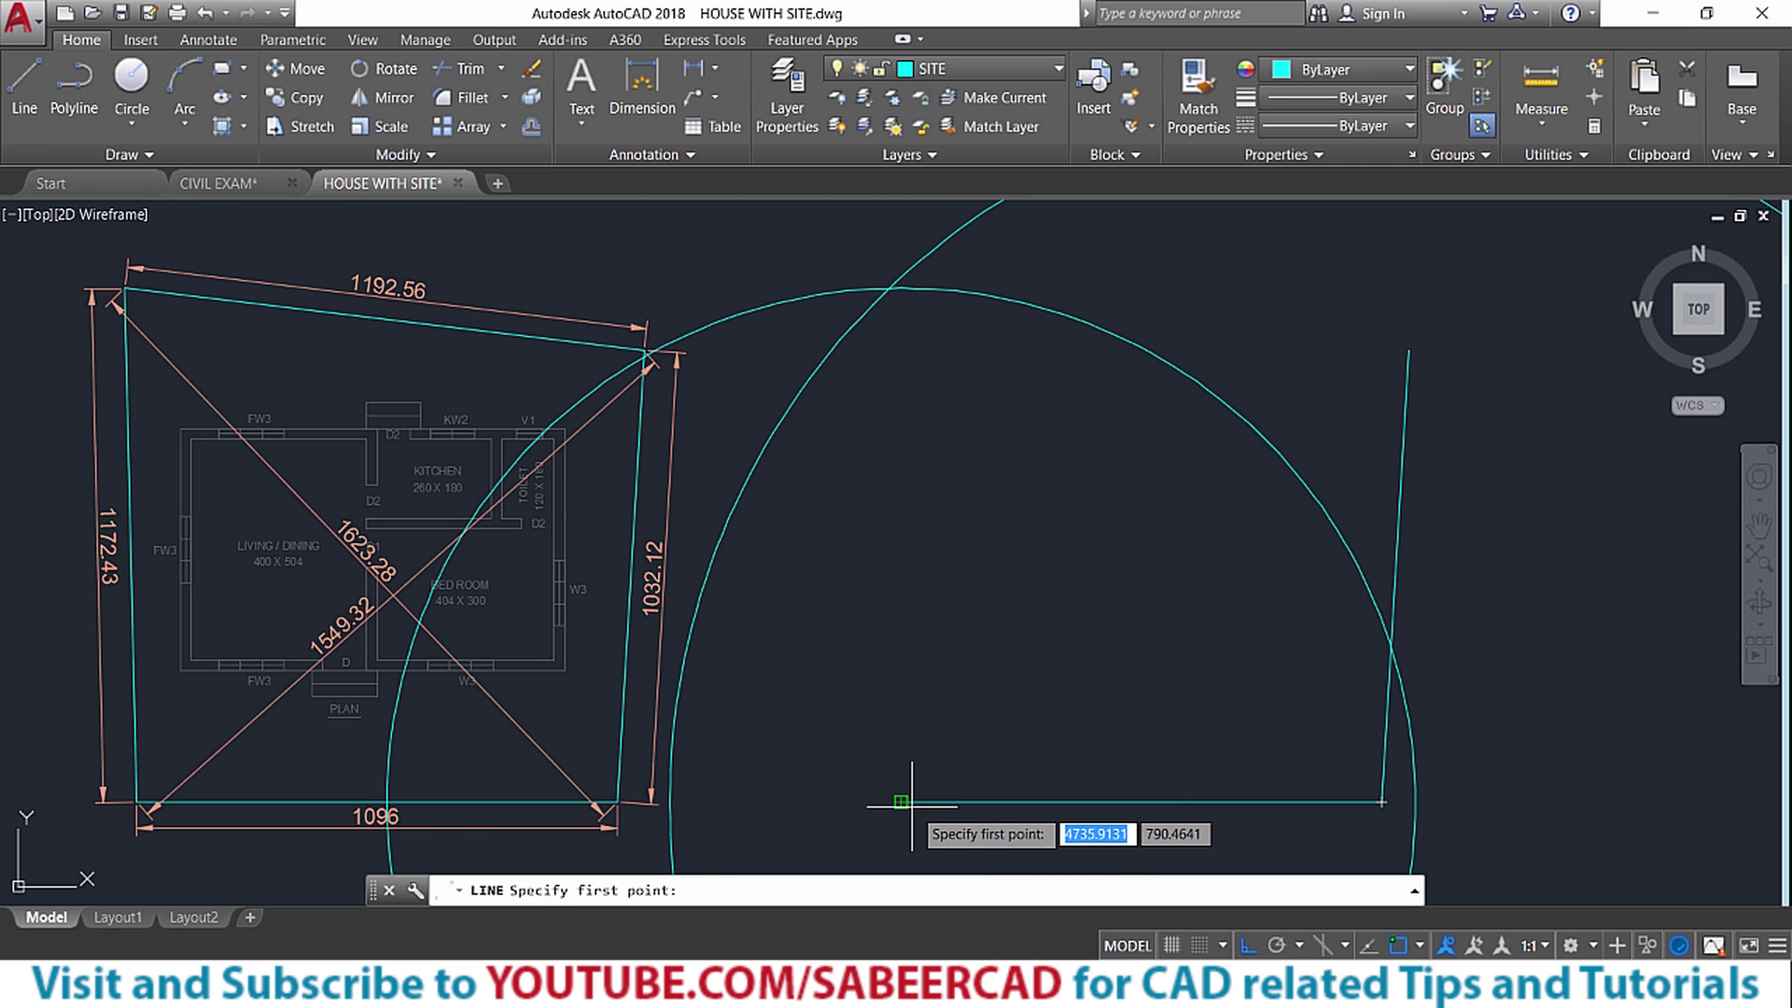
{"action": "left_click", "coordinate": [910, 803]}
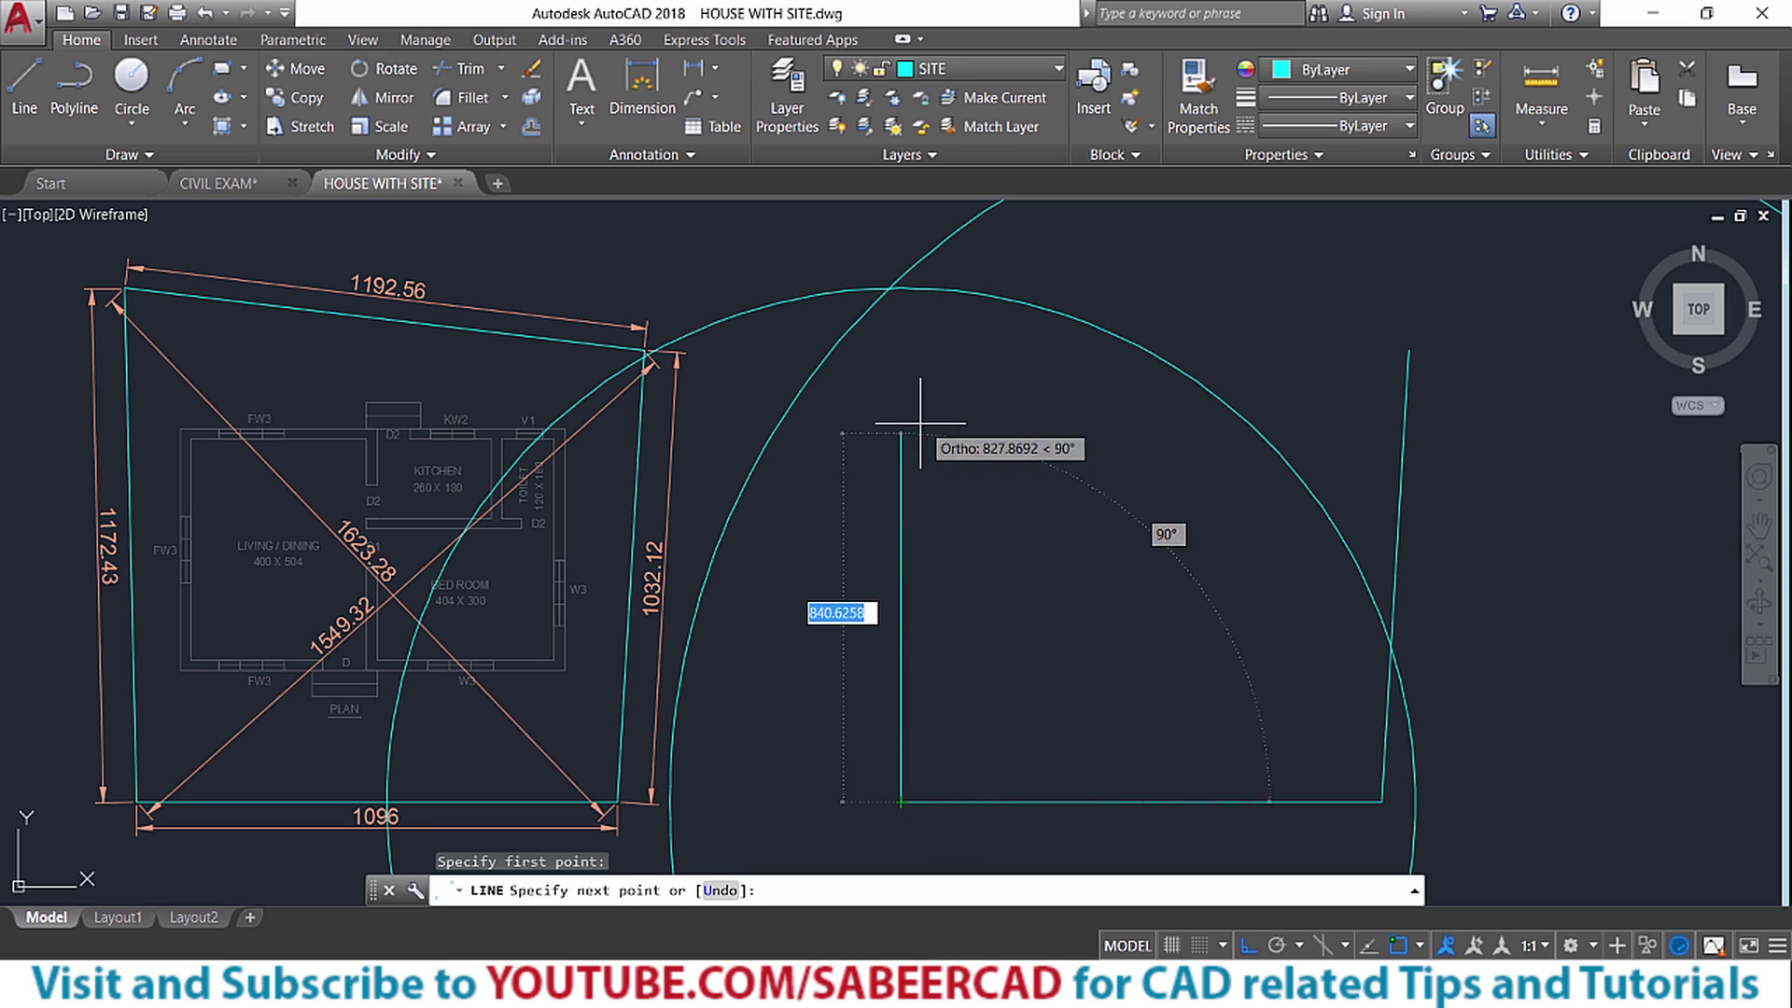
{"action": "left_click", "coordinate": [887, 292]}
{"action": "key", "text": "Return"}
{"action": "key", "text": "Return"}
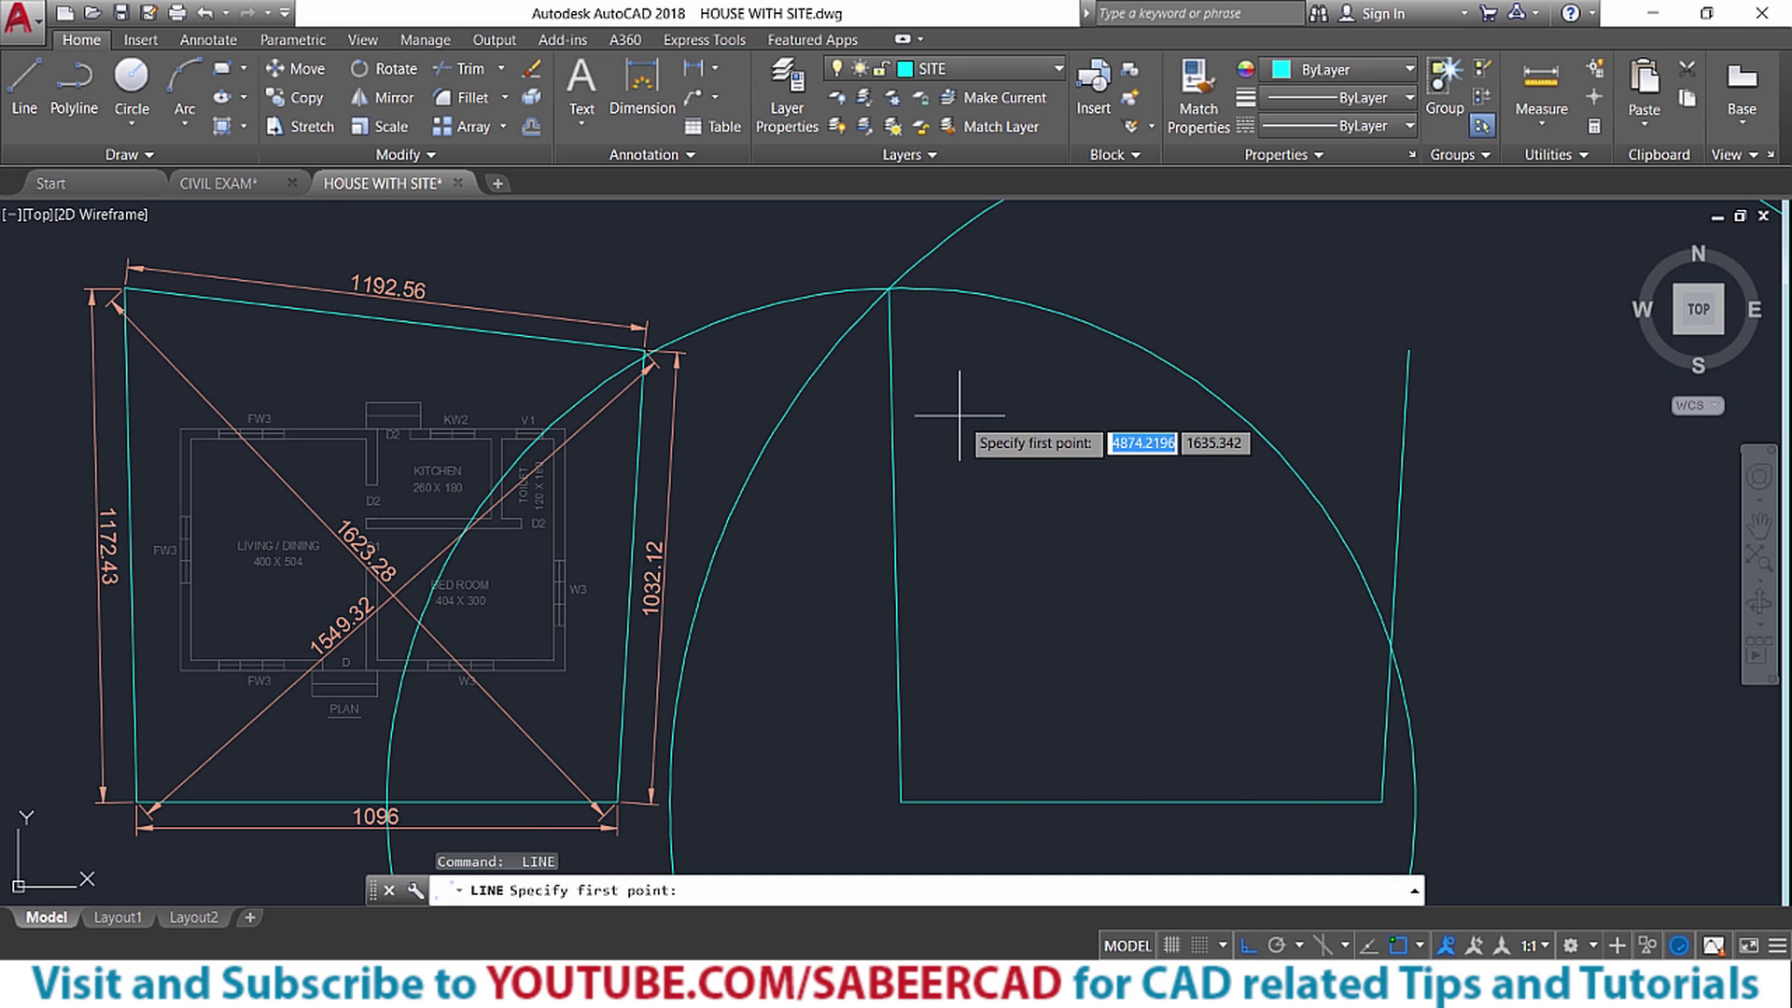
{"action": "left_click", "coordinate": [889, 290]}
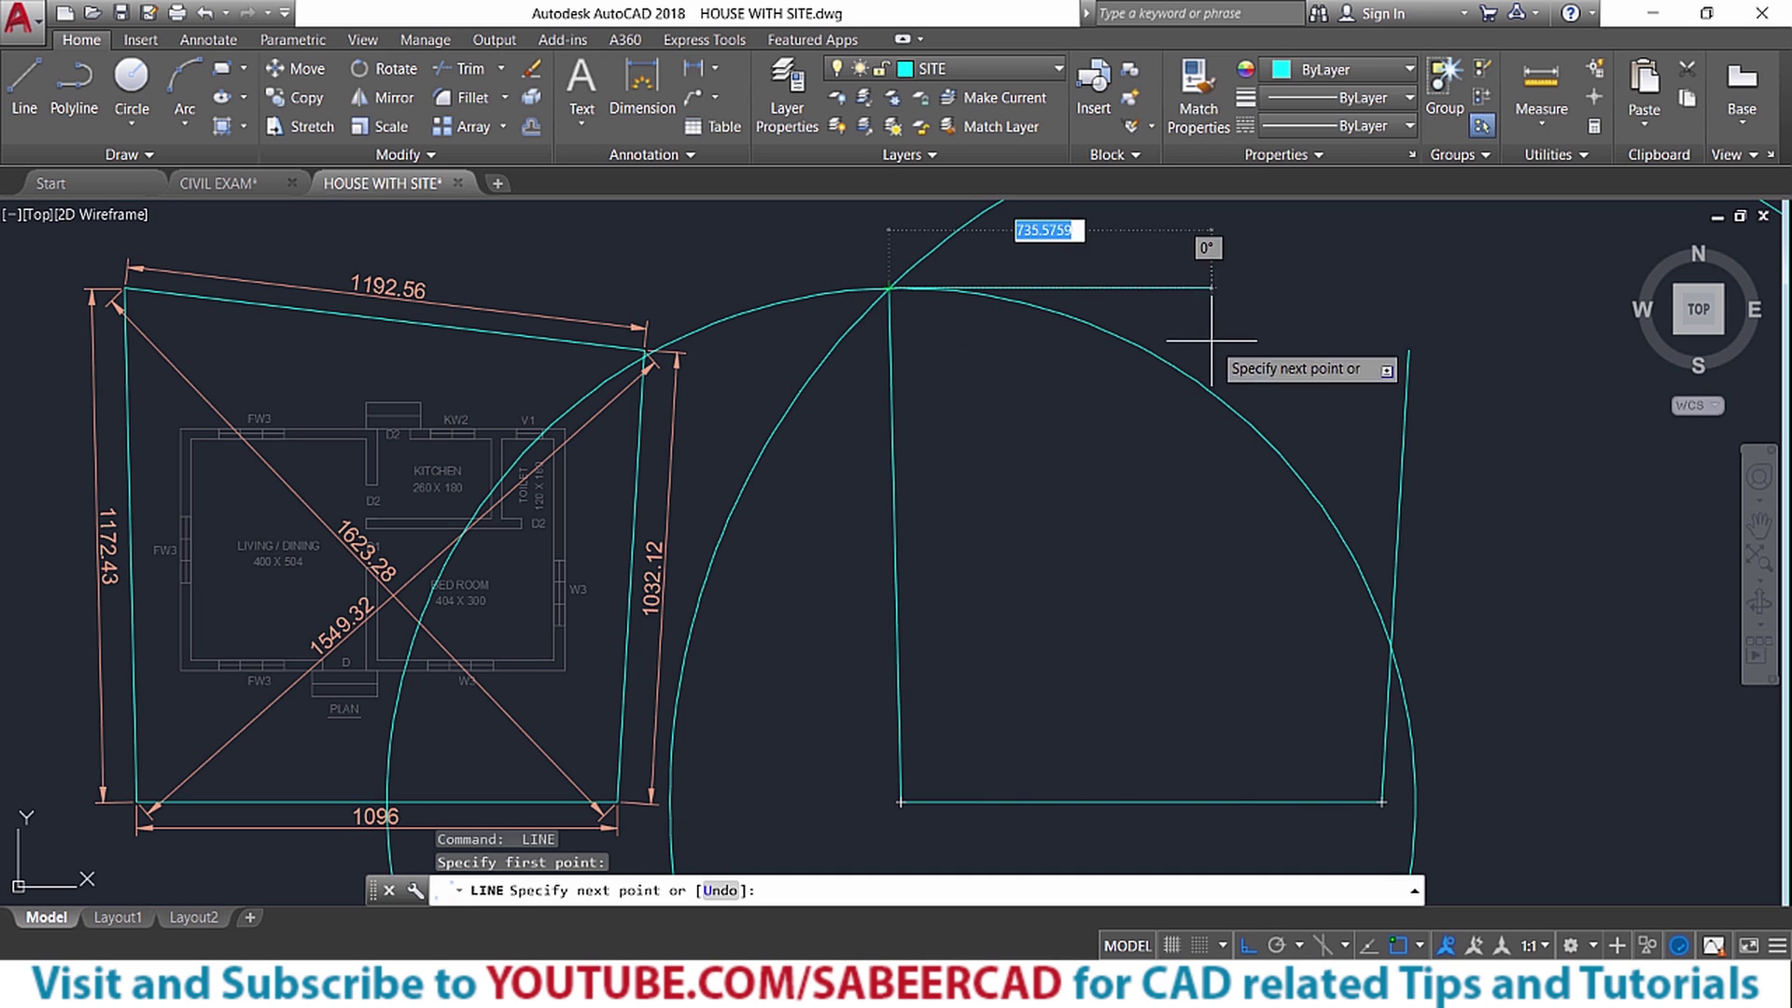
{"action": "left_click", "coordinate": [1408, 352]}
{"action": "key", "text": "Return"}
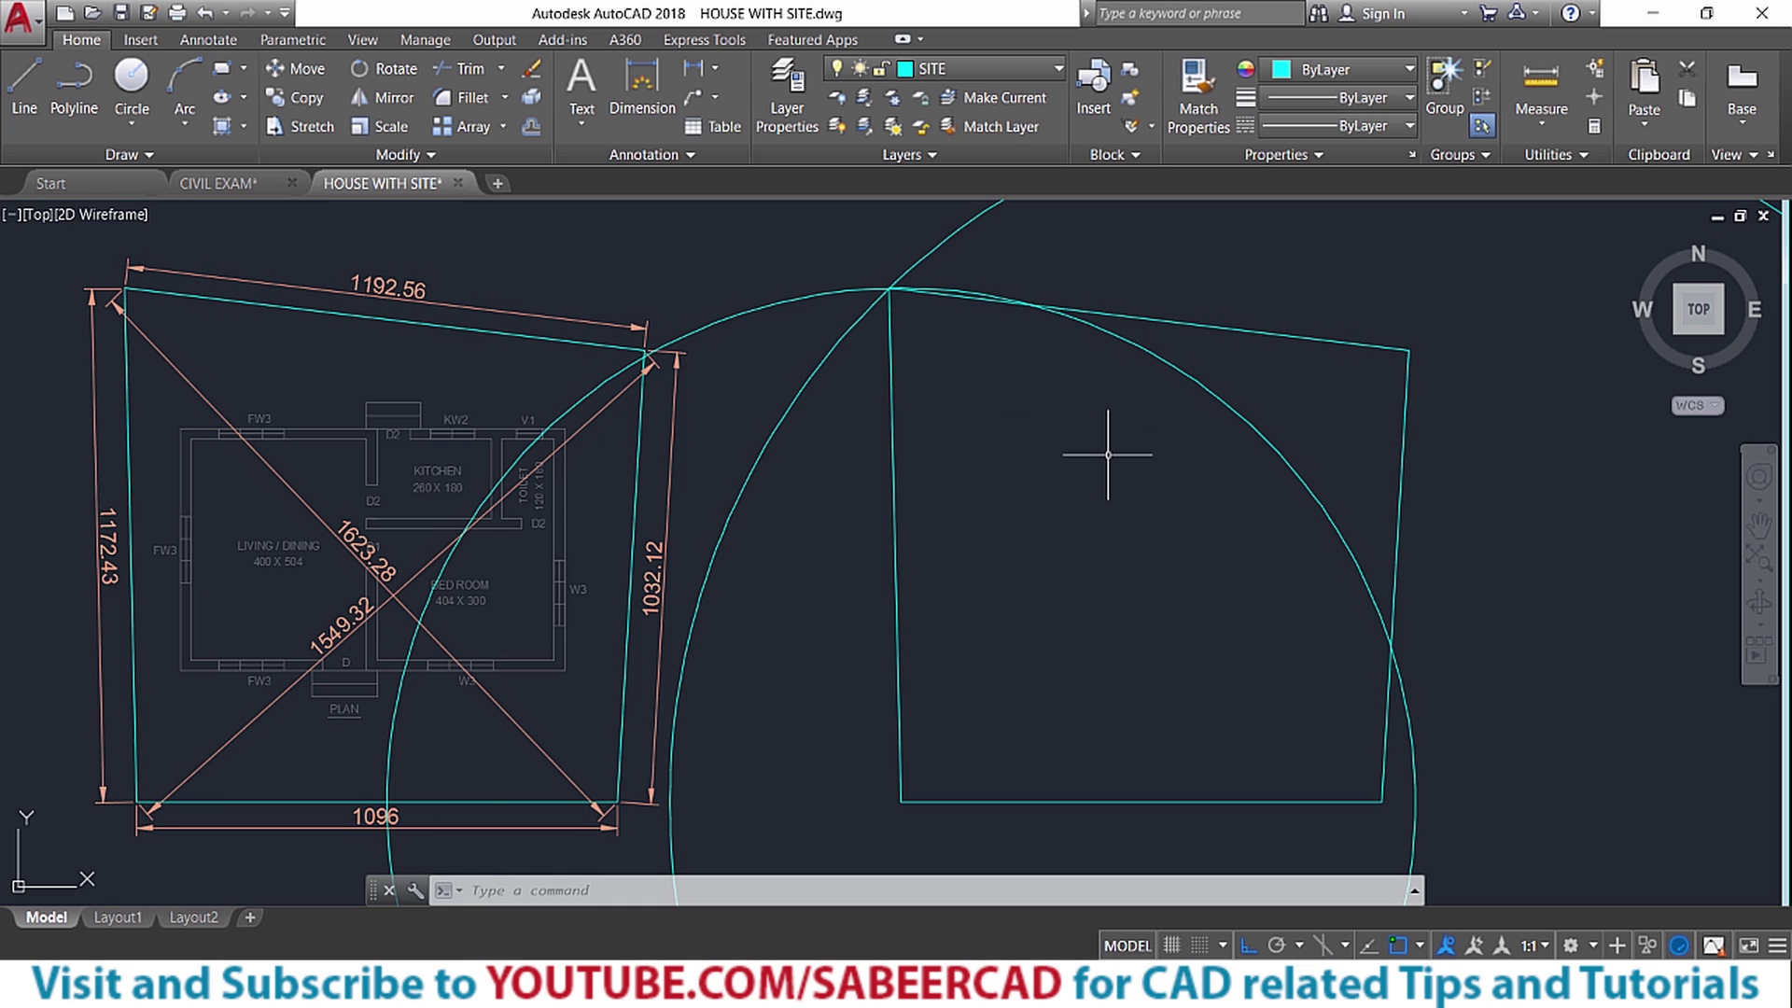
Measure the new top edge with DIST, getting 1192.57 against the original 1192.56
{"action": "type", "text": "DIST"}
{"action": "key", "text": "Return"}
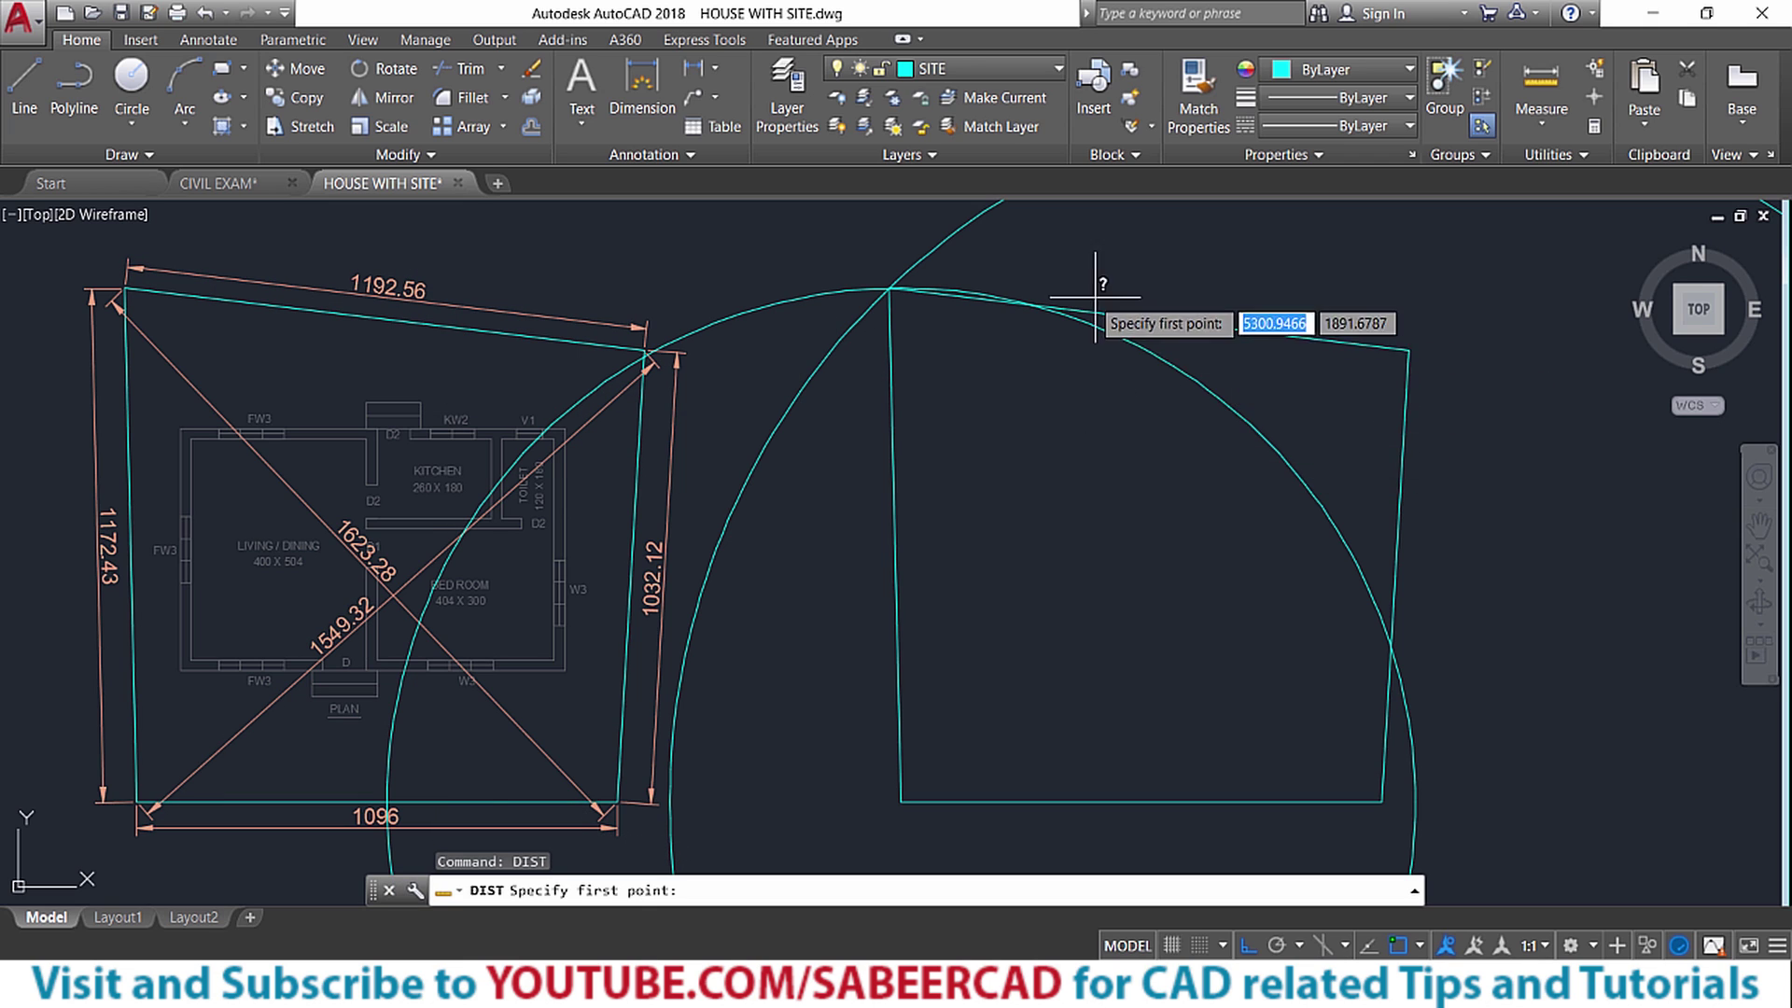
{"action": "left_click", "coordinate": [910, 301]}
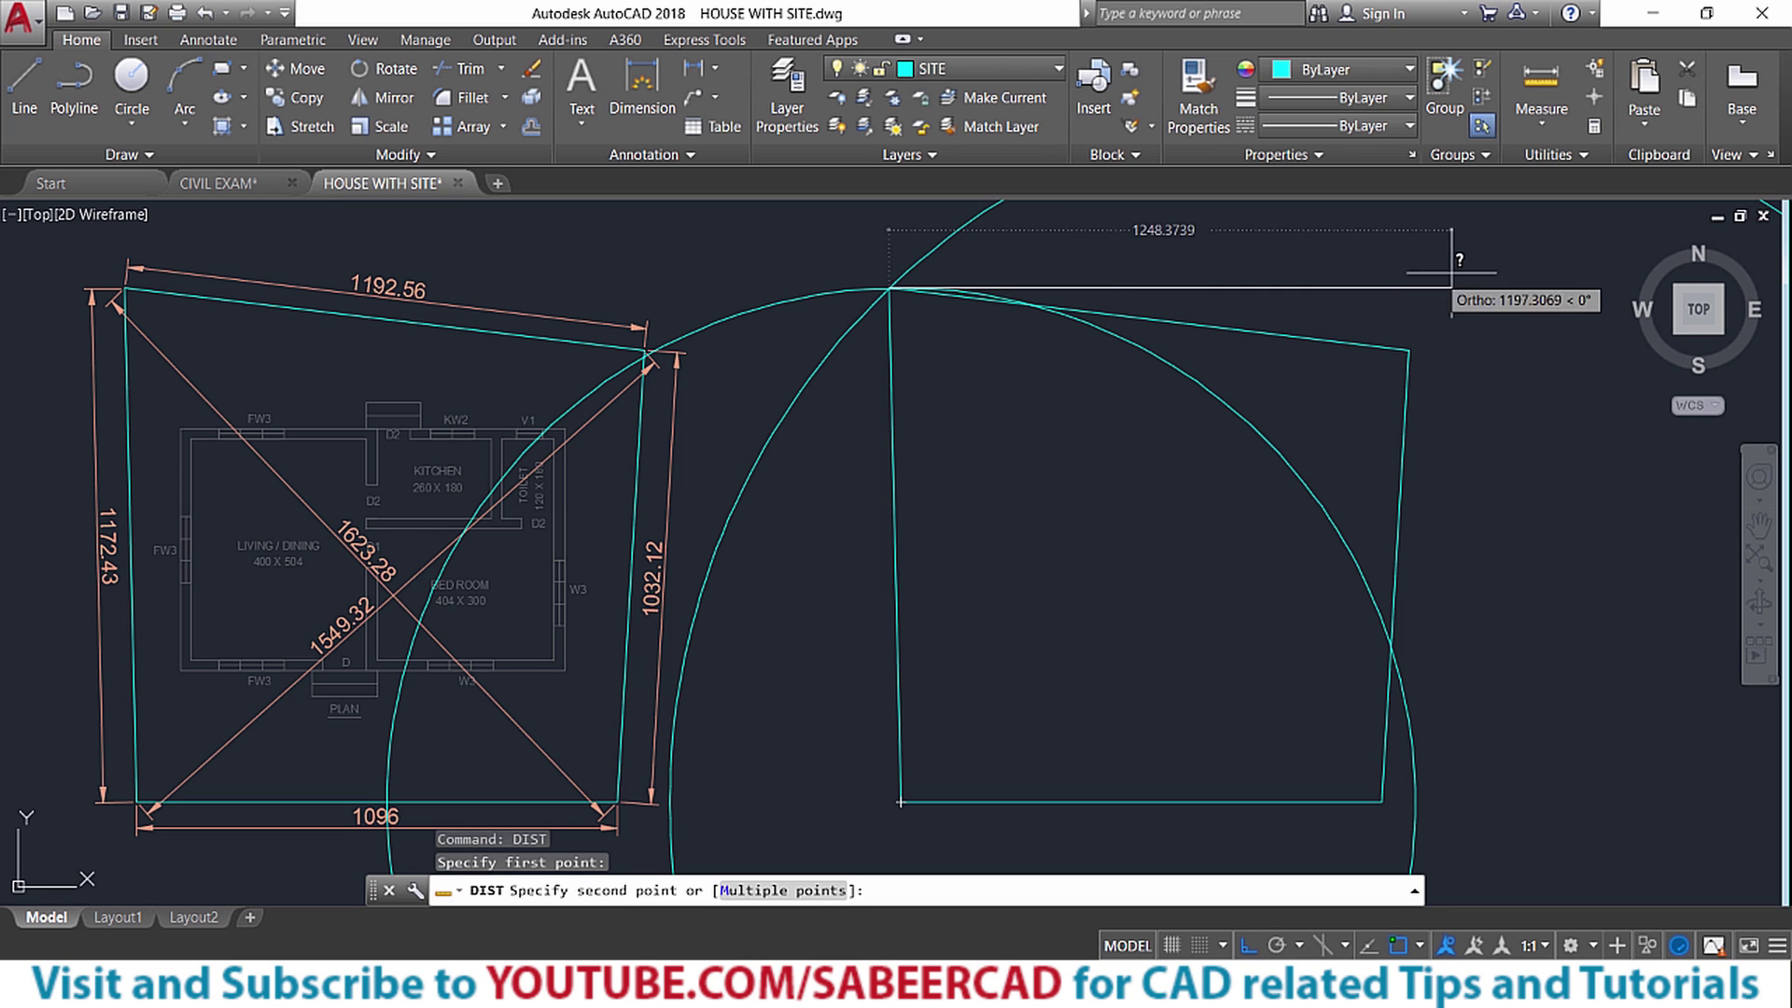
{"action": "left_click", "coordinate": [1415, 359]}
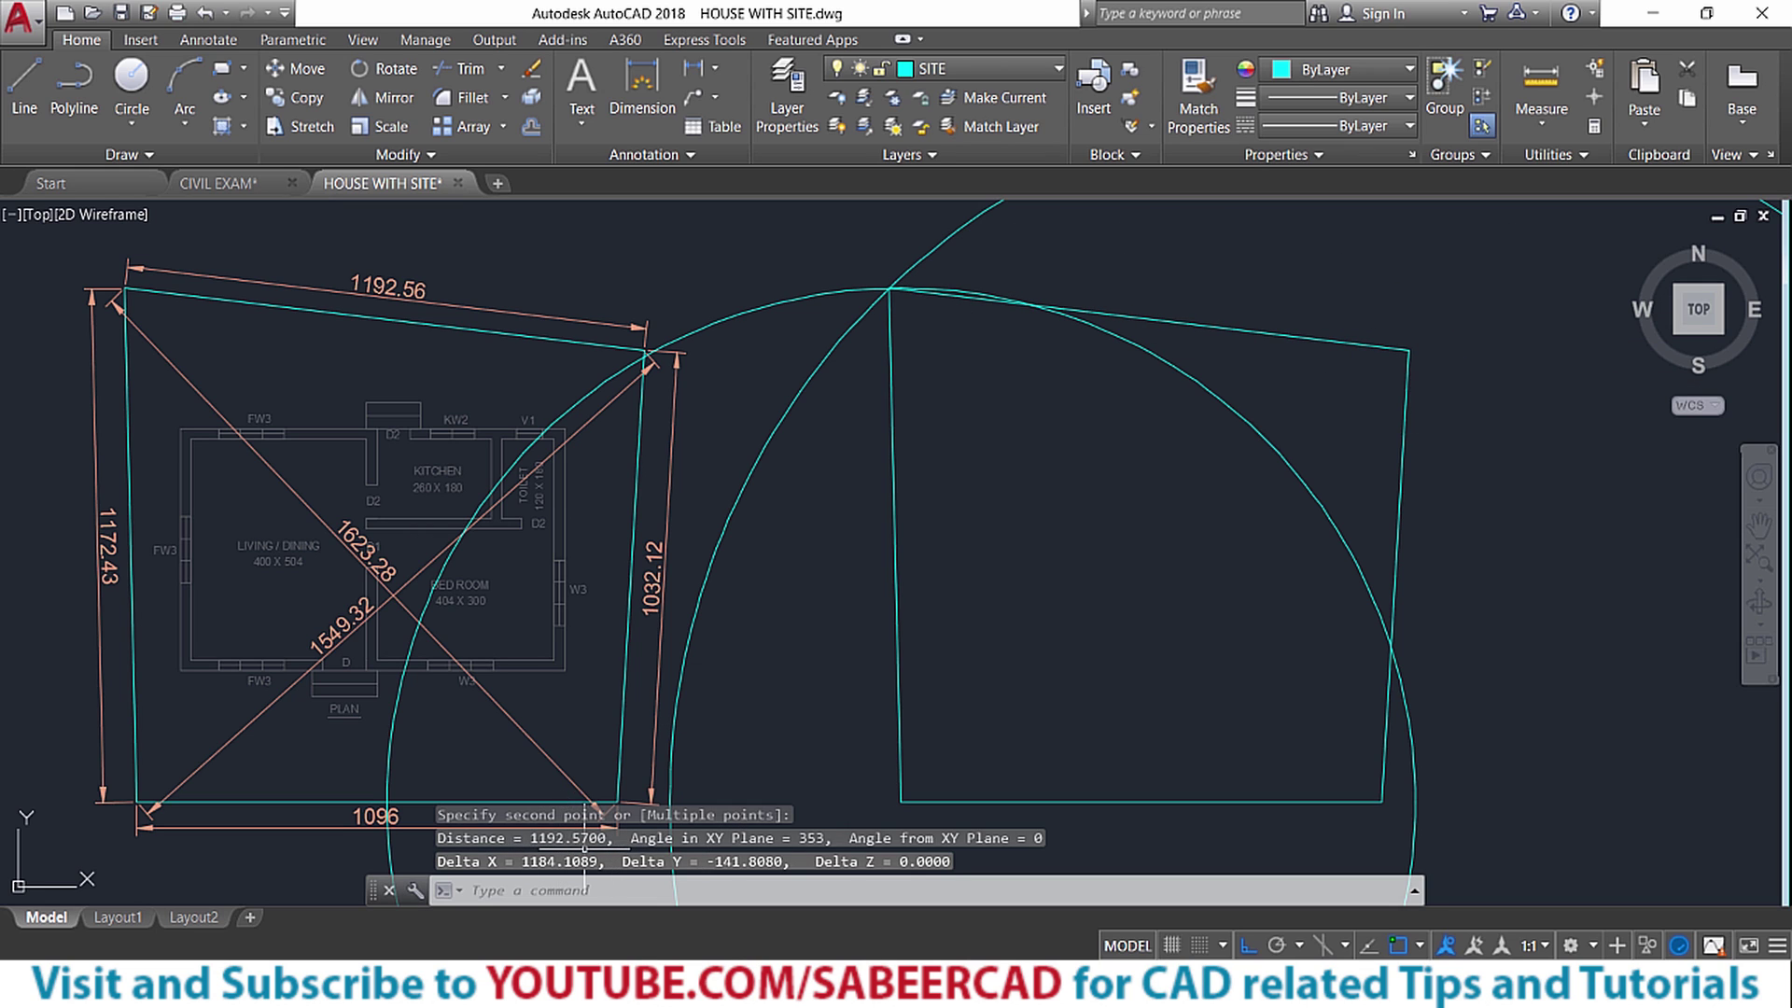
{"action": "key", "text": "Escape"}
{"action": "key", "text": "Escape"}
{"action": "key", "text": "Escape"}
Erase the remaining construction circle arcs with E and a selection window
{"action": "type", "text": "E"}
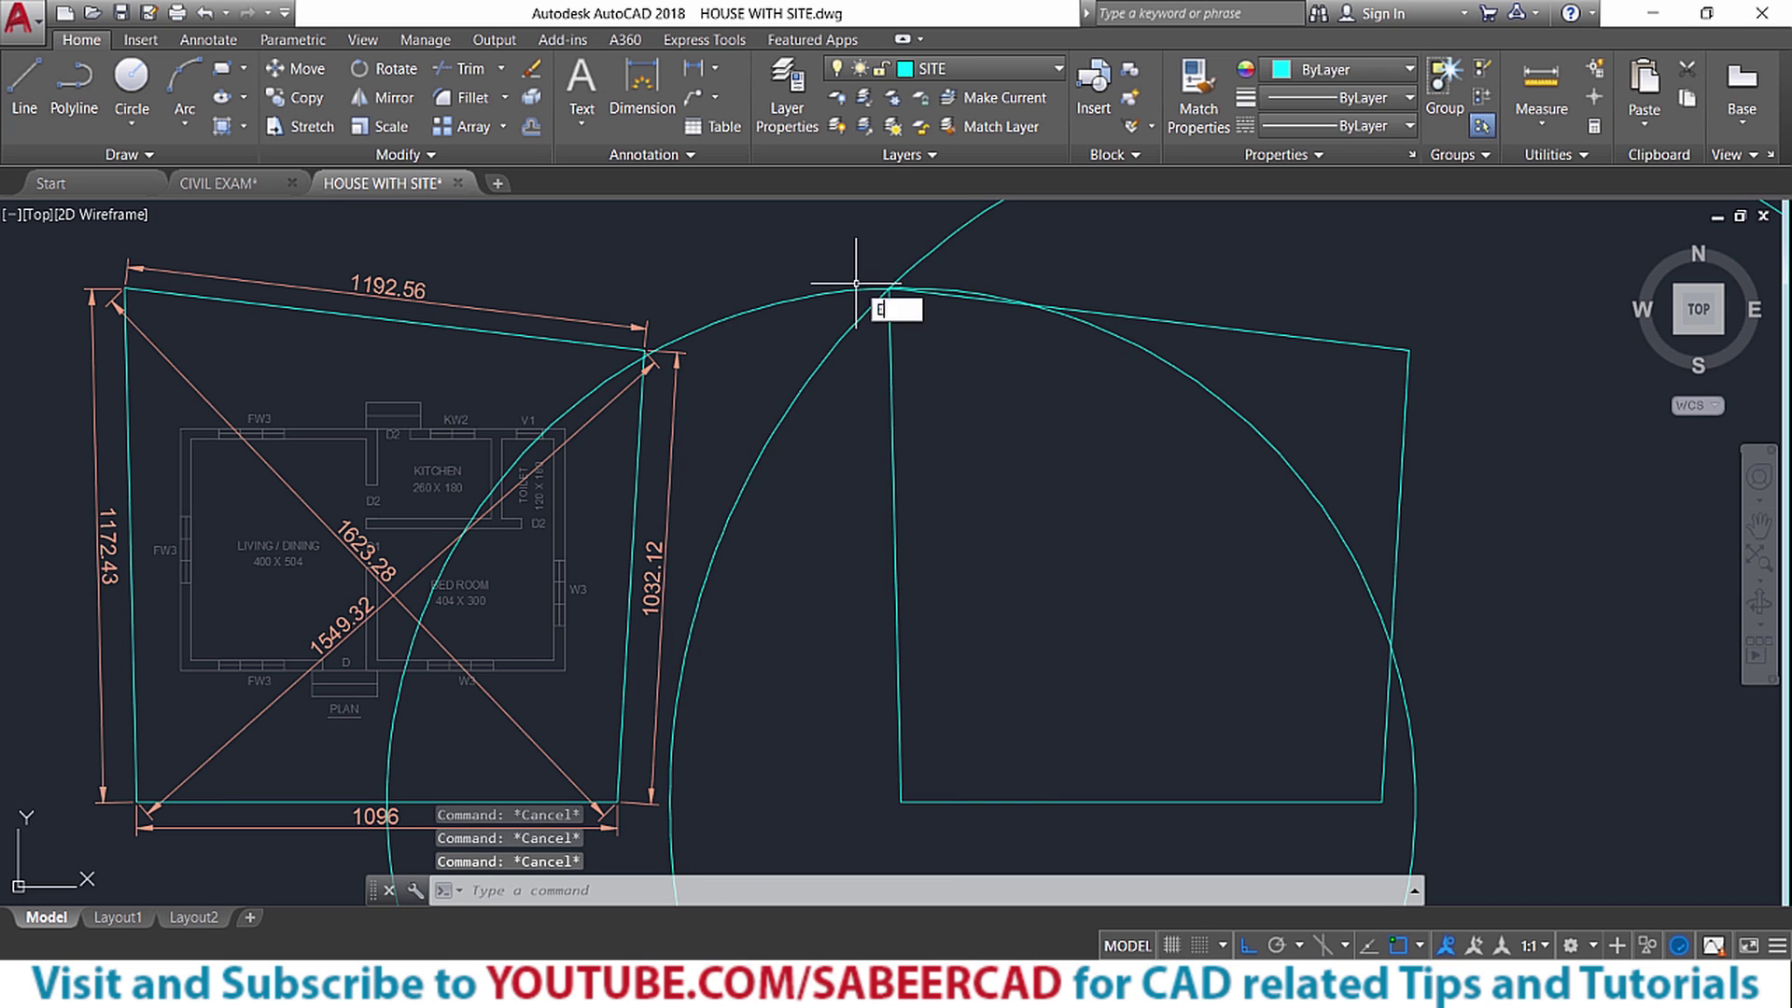
{"action": "key", "text": "Return"}
{"action": "left_click", "coordinate": [820, 411]}
{"action": "left_click", "coordinate": [828, 464]}
{"action": "key", "text": "Return"}
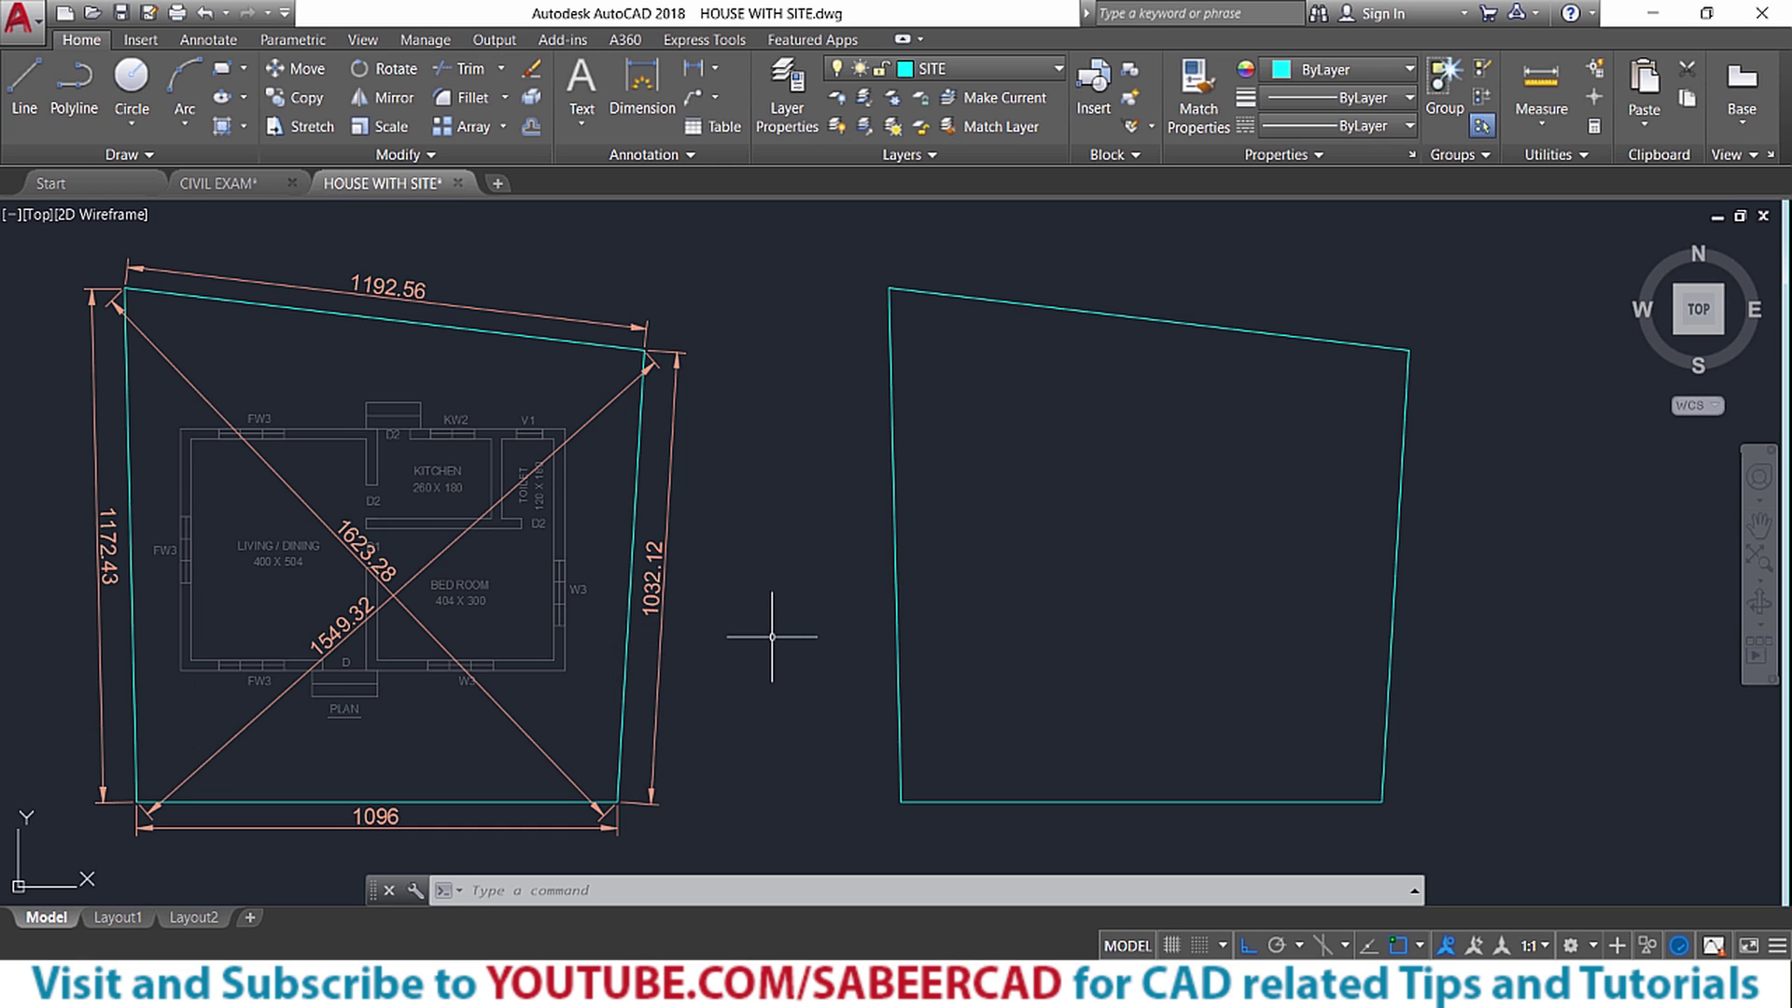
Draw a vertical guide up from the lower-left corner and a horizontal guide through the top-right corner
{"action": "key", "text": "Escape"}
{"action": "key", "text": "Escape"}
{"action": "left_click", "coordinate": [25, 93]}
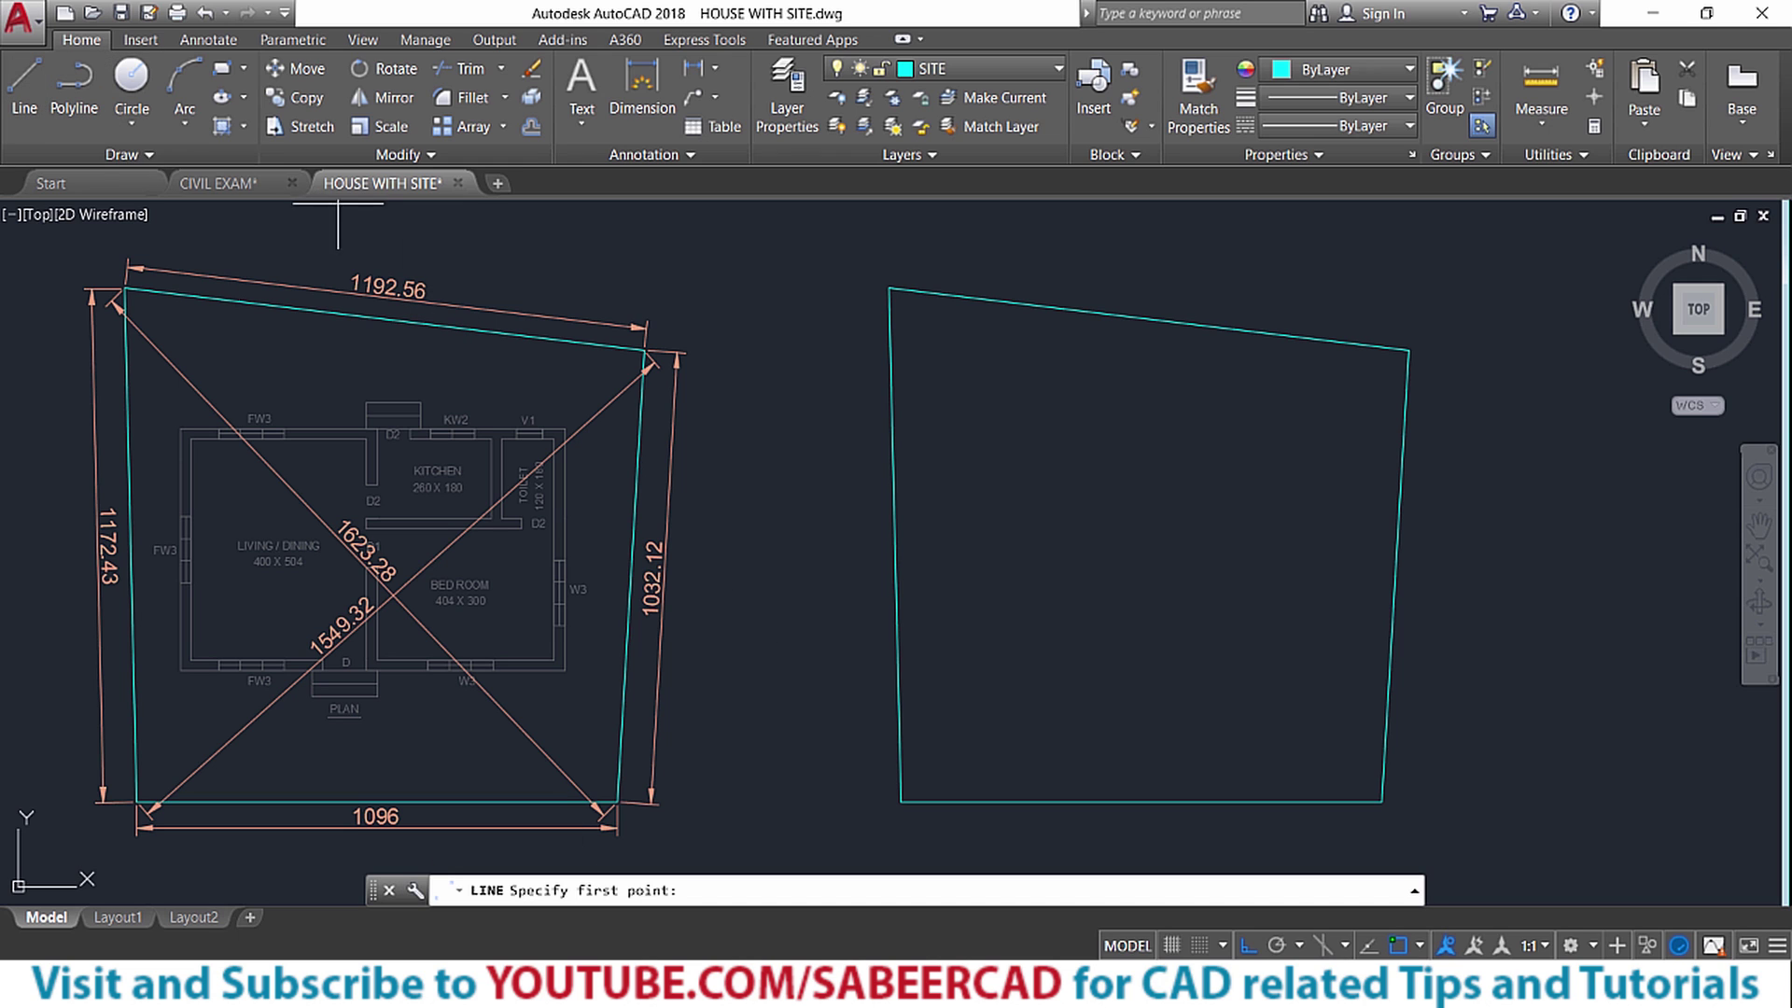
{"action": "left_click", "coordinate": [920, 809]}
{"action": "left_click", "coordinate": [984, 240]}
{"action": "key", "text": "Escape"}
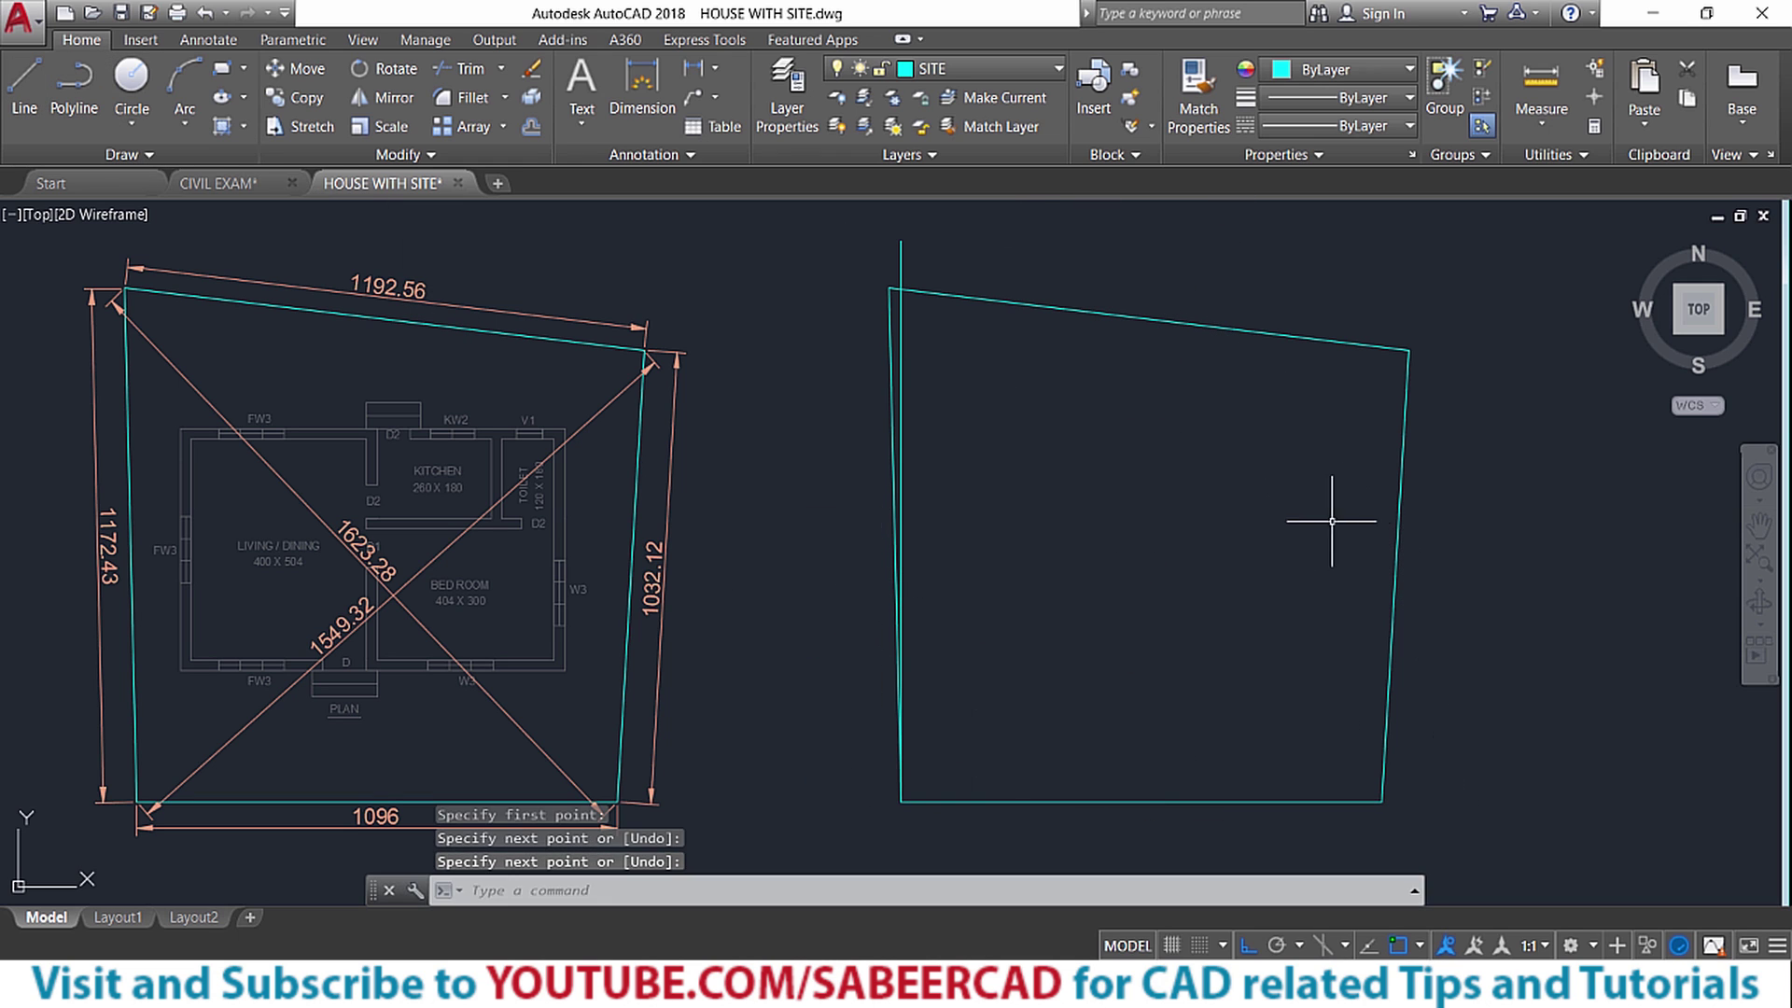
{"action": "key", "text": "Return"}
{"action": "left_click", "coordinate": [1409, 350]}
{"action": "left_click", "coordinate": [809, 374]}
{"action": "key", "text": "Escape"}
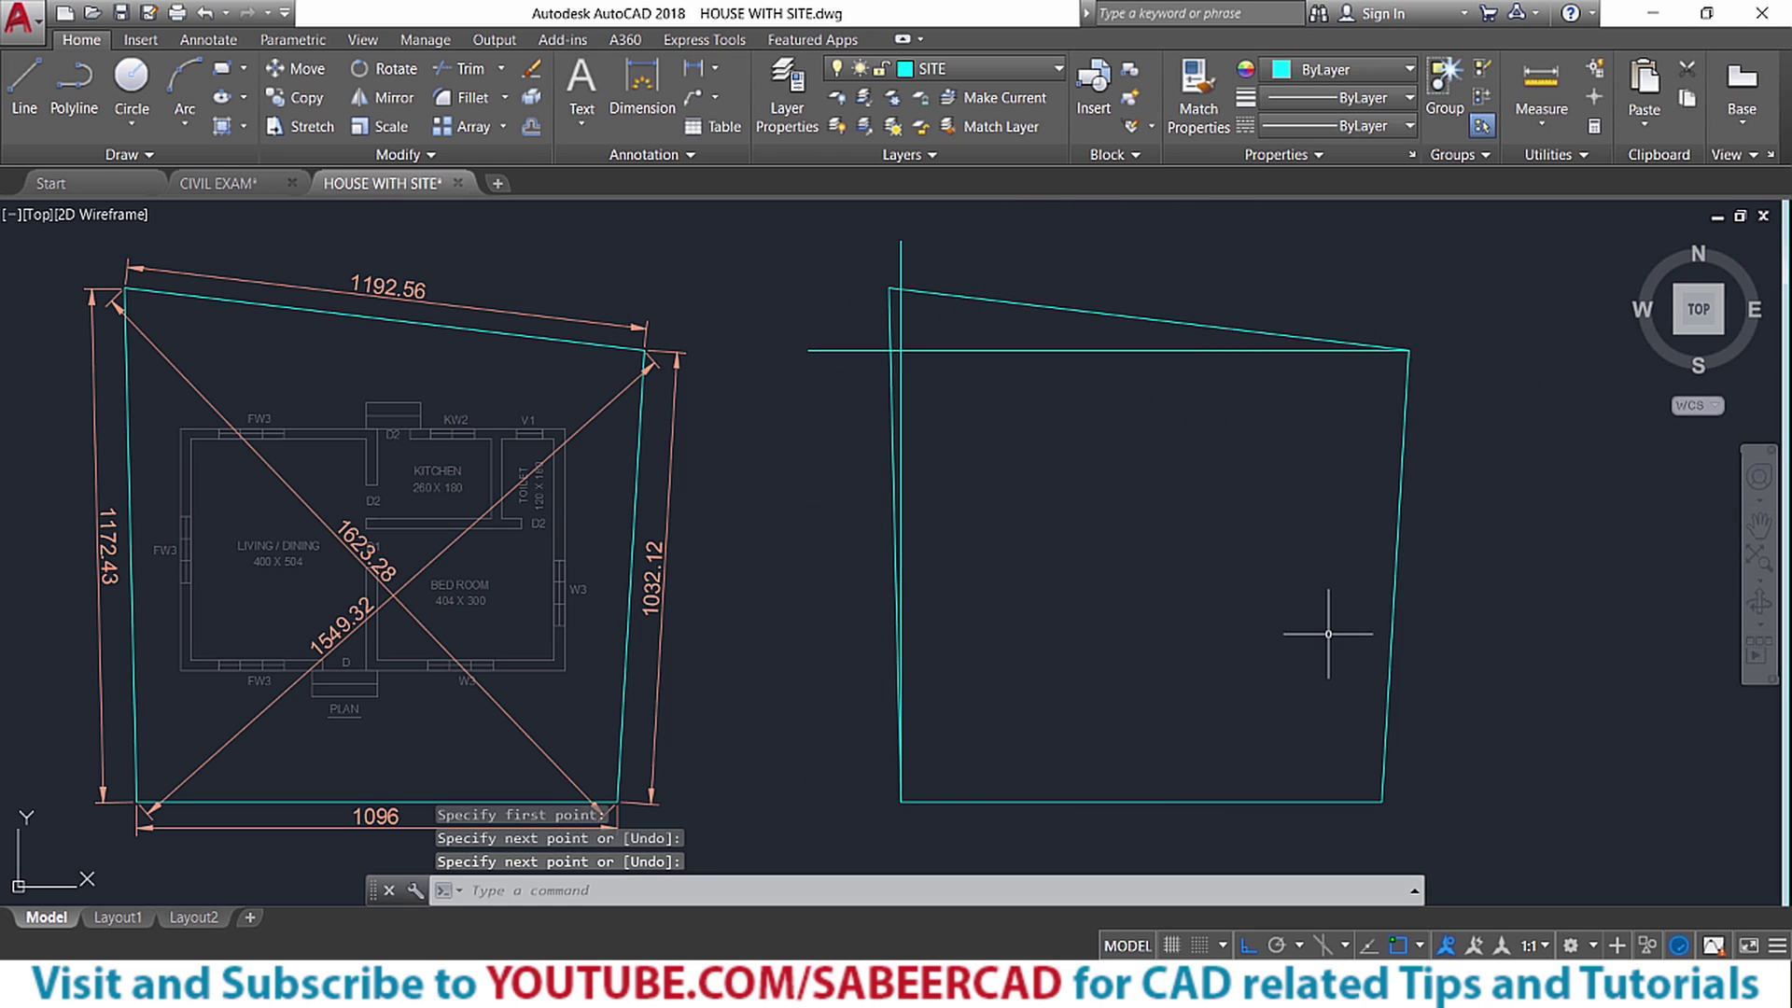
Draw a vertical guide up from the bottom-right corner, discarding the stray extra line
{"action": "key", "text": "Return"}
{"action": "left_click", "coordinate": [1382, 801]}
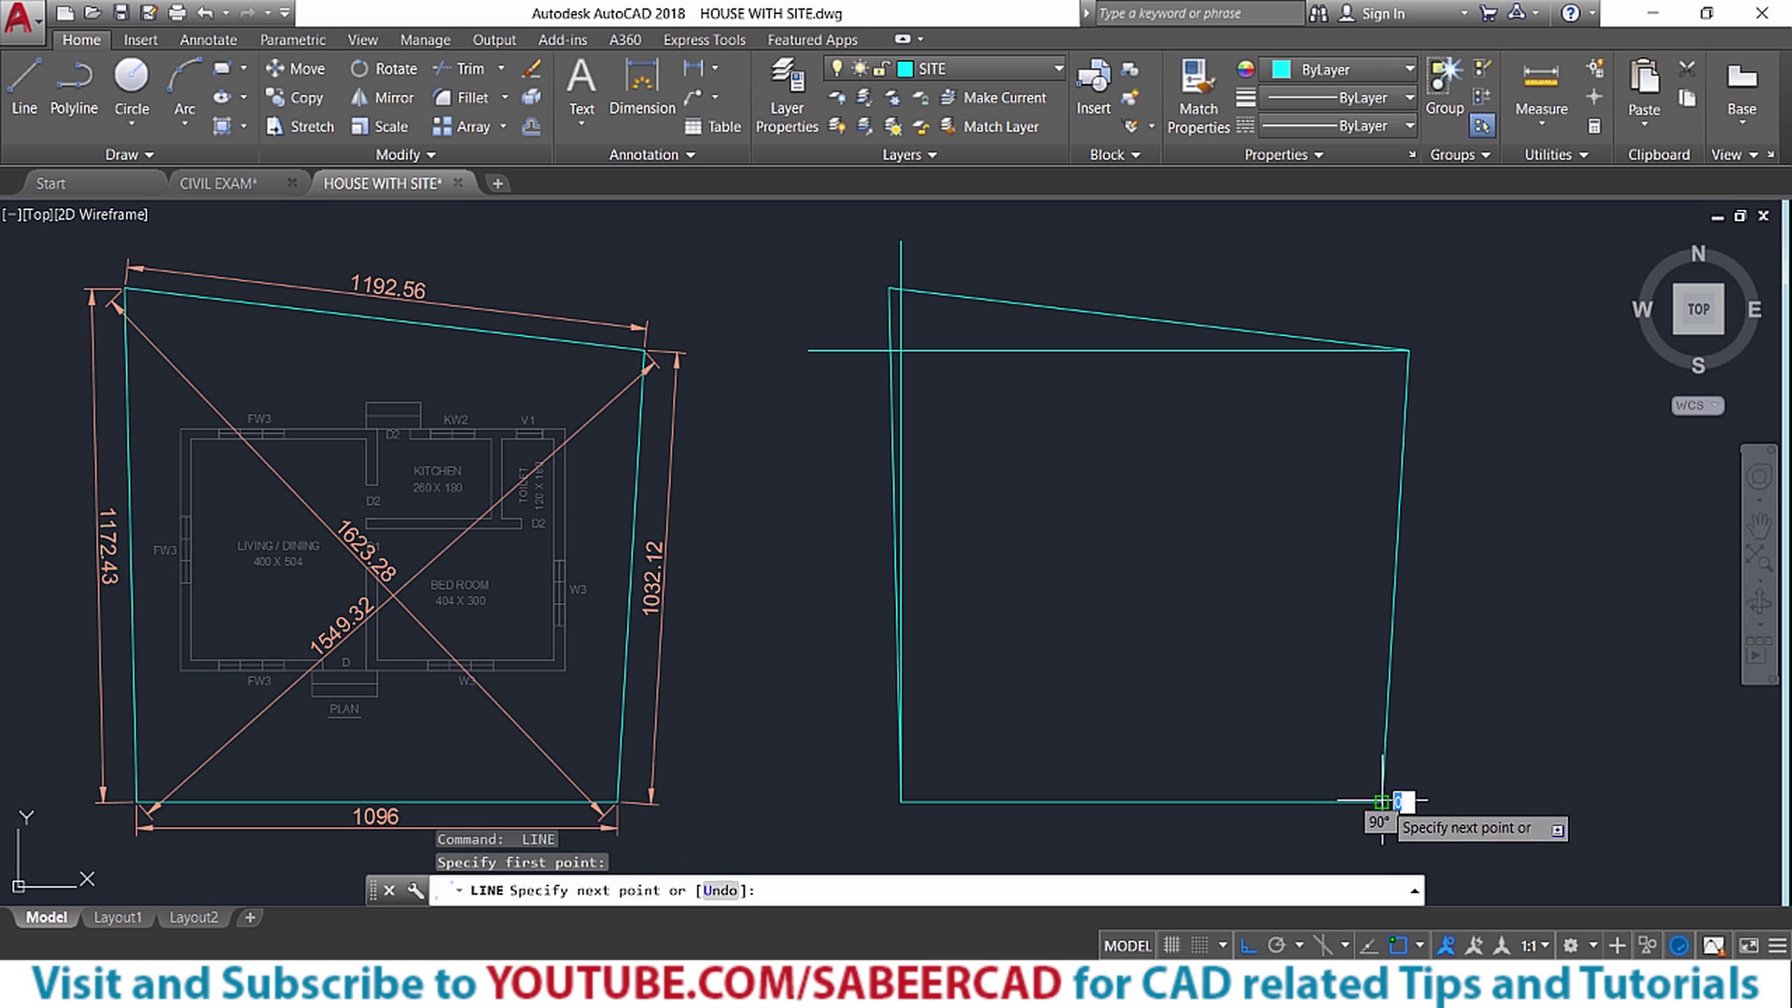
{"action": "left_click", "coordinate": [1393, 264]}
{"action": "key", "text": "Escape"}
{"action": "key", "text": "Return"}
{"action": "left_click", "coordinate": [1382, 801]}
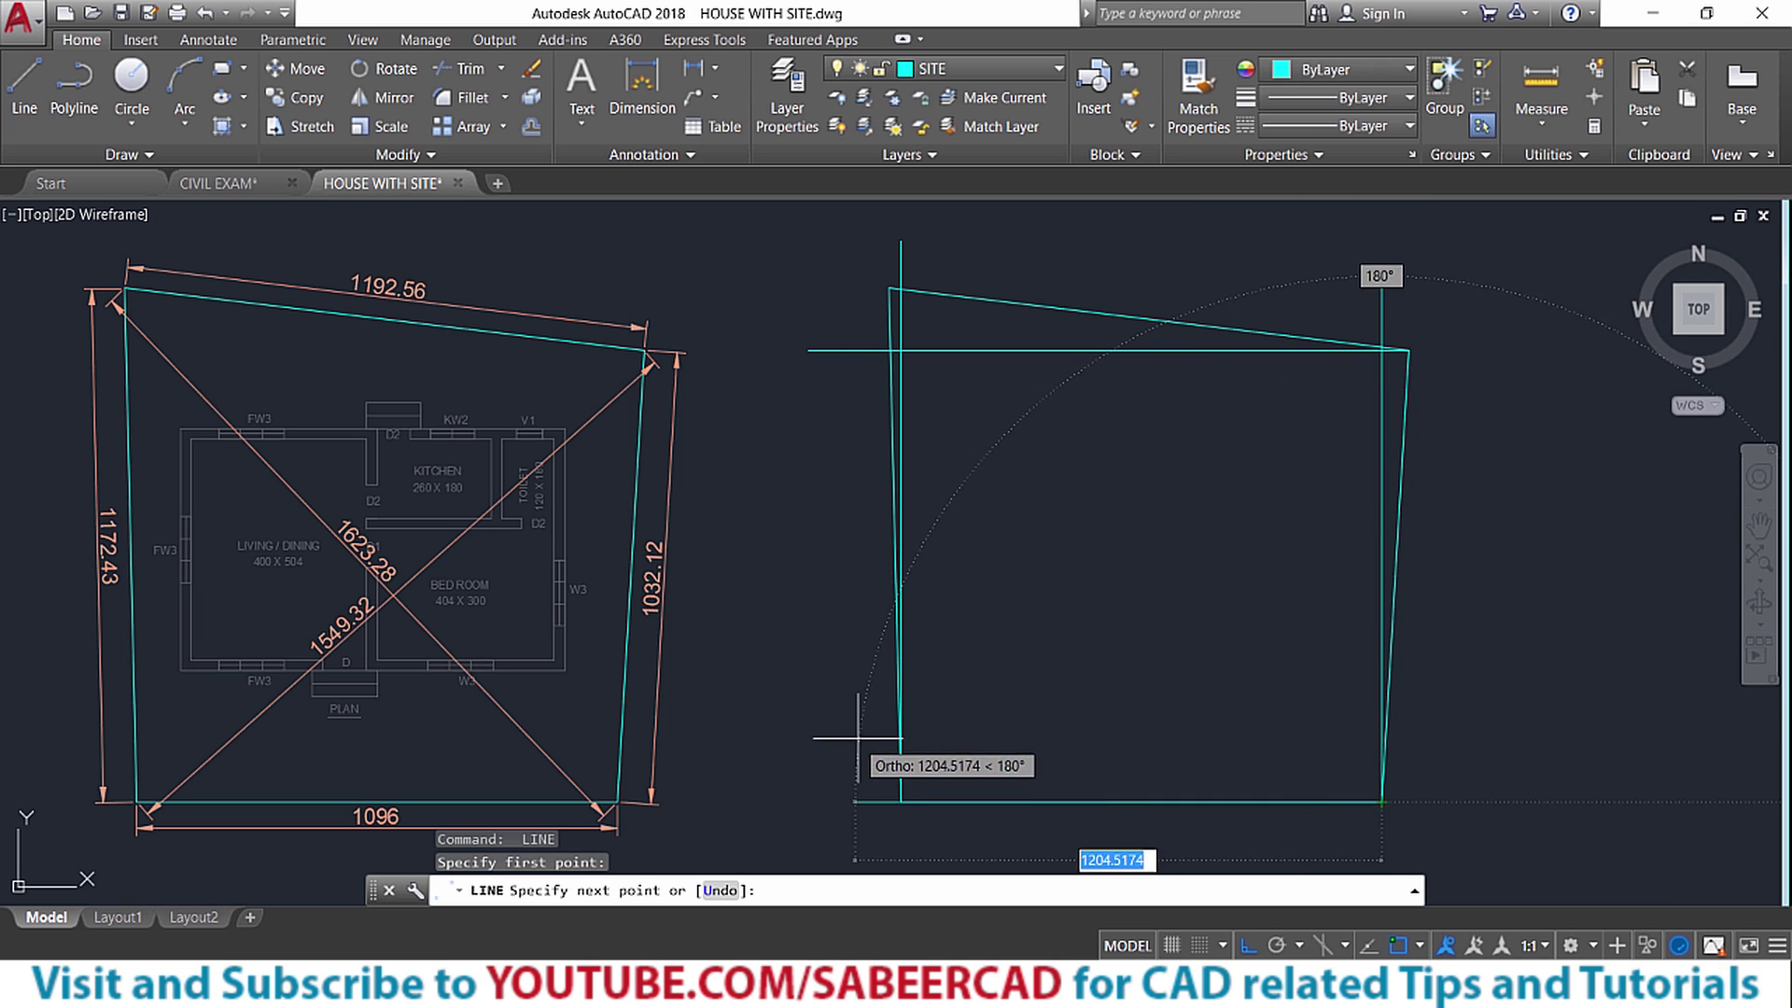
{"action": "key", "text": "Escape"}
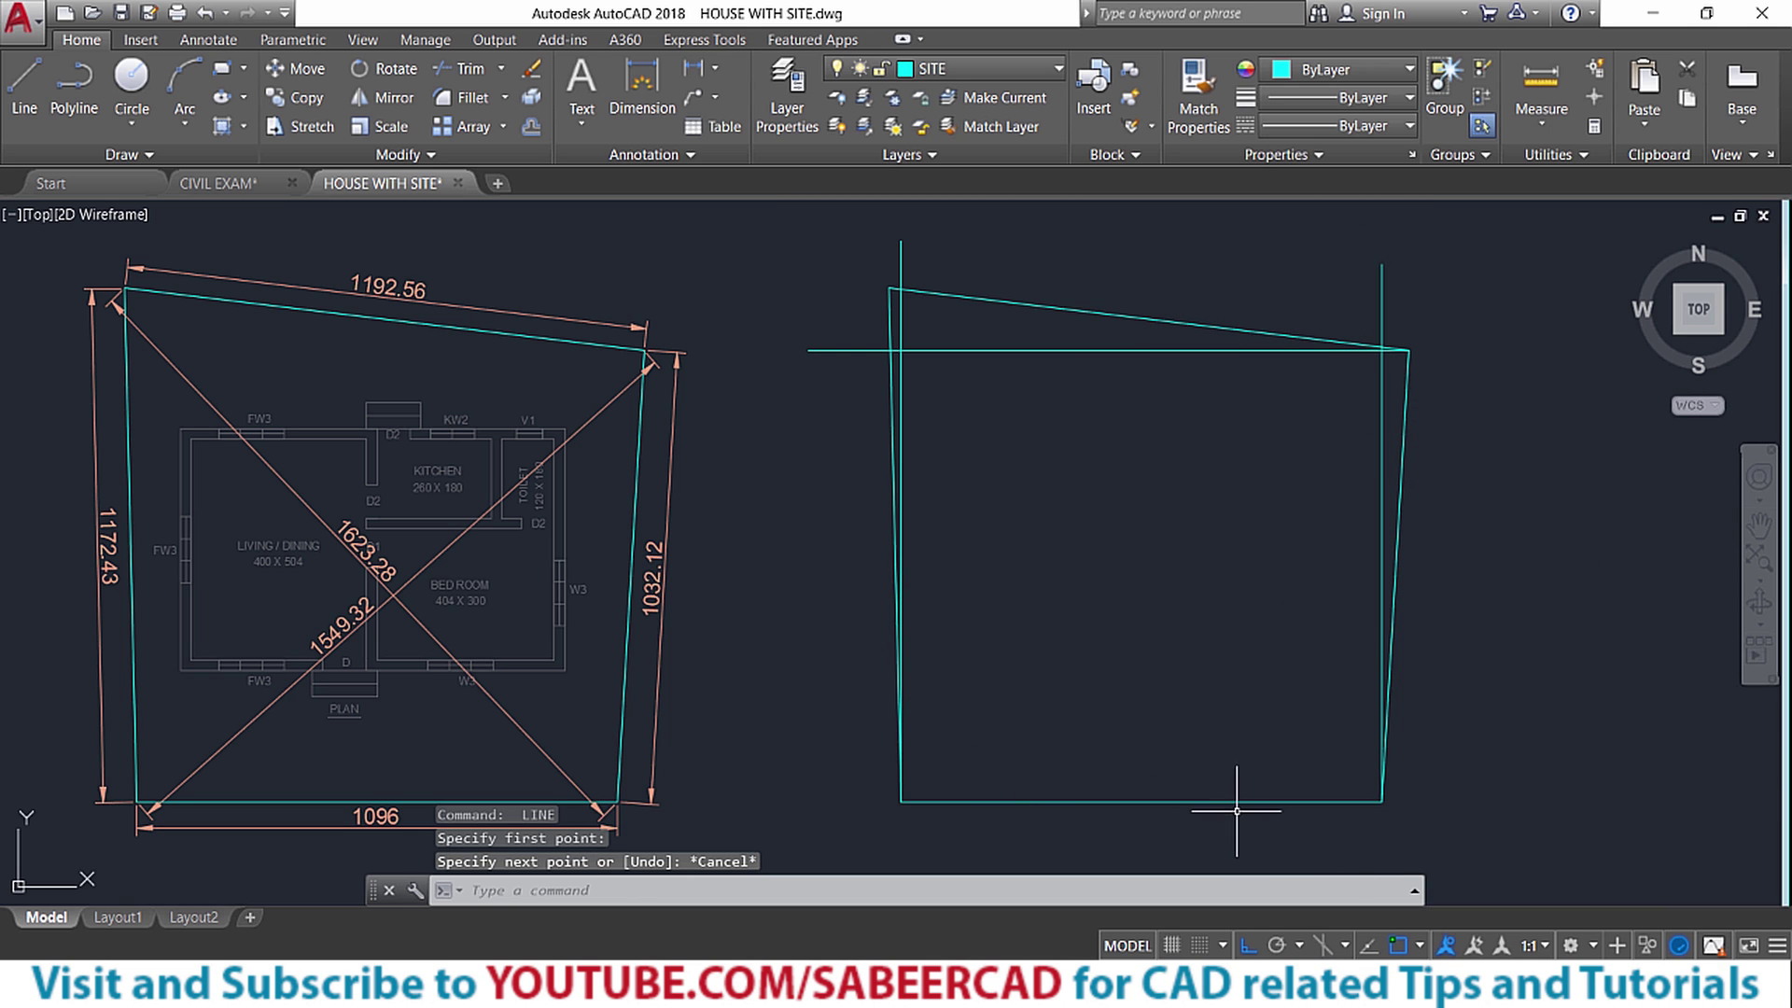
{"action": "key", "text": "Escape"}
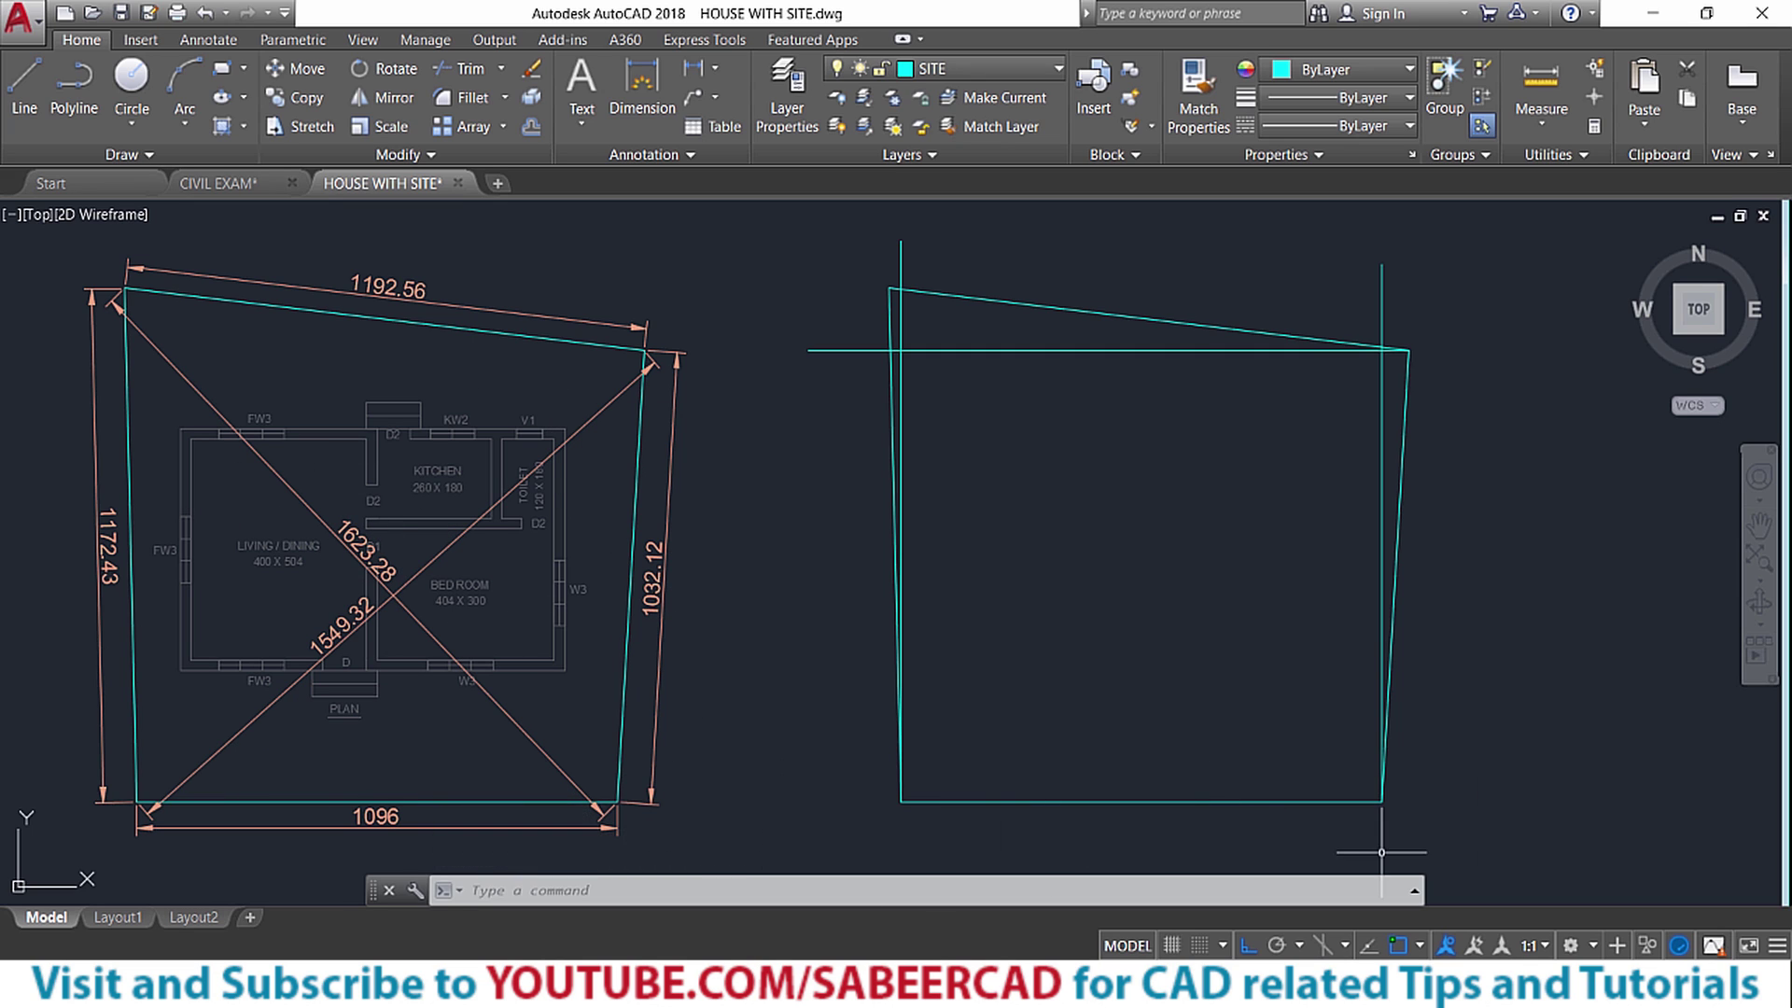
{"action": "key", "text": "Escape"}
{"action": "key", "text": "Escape"}
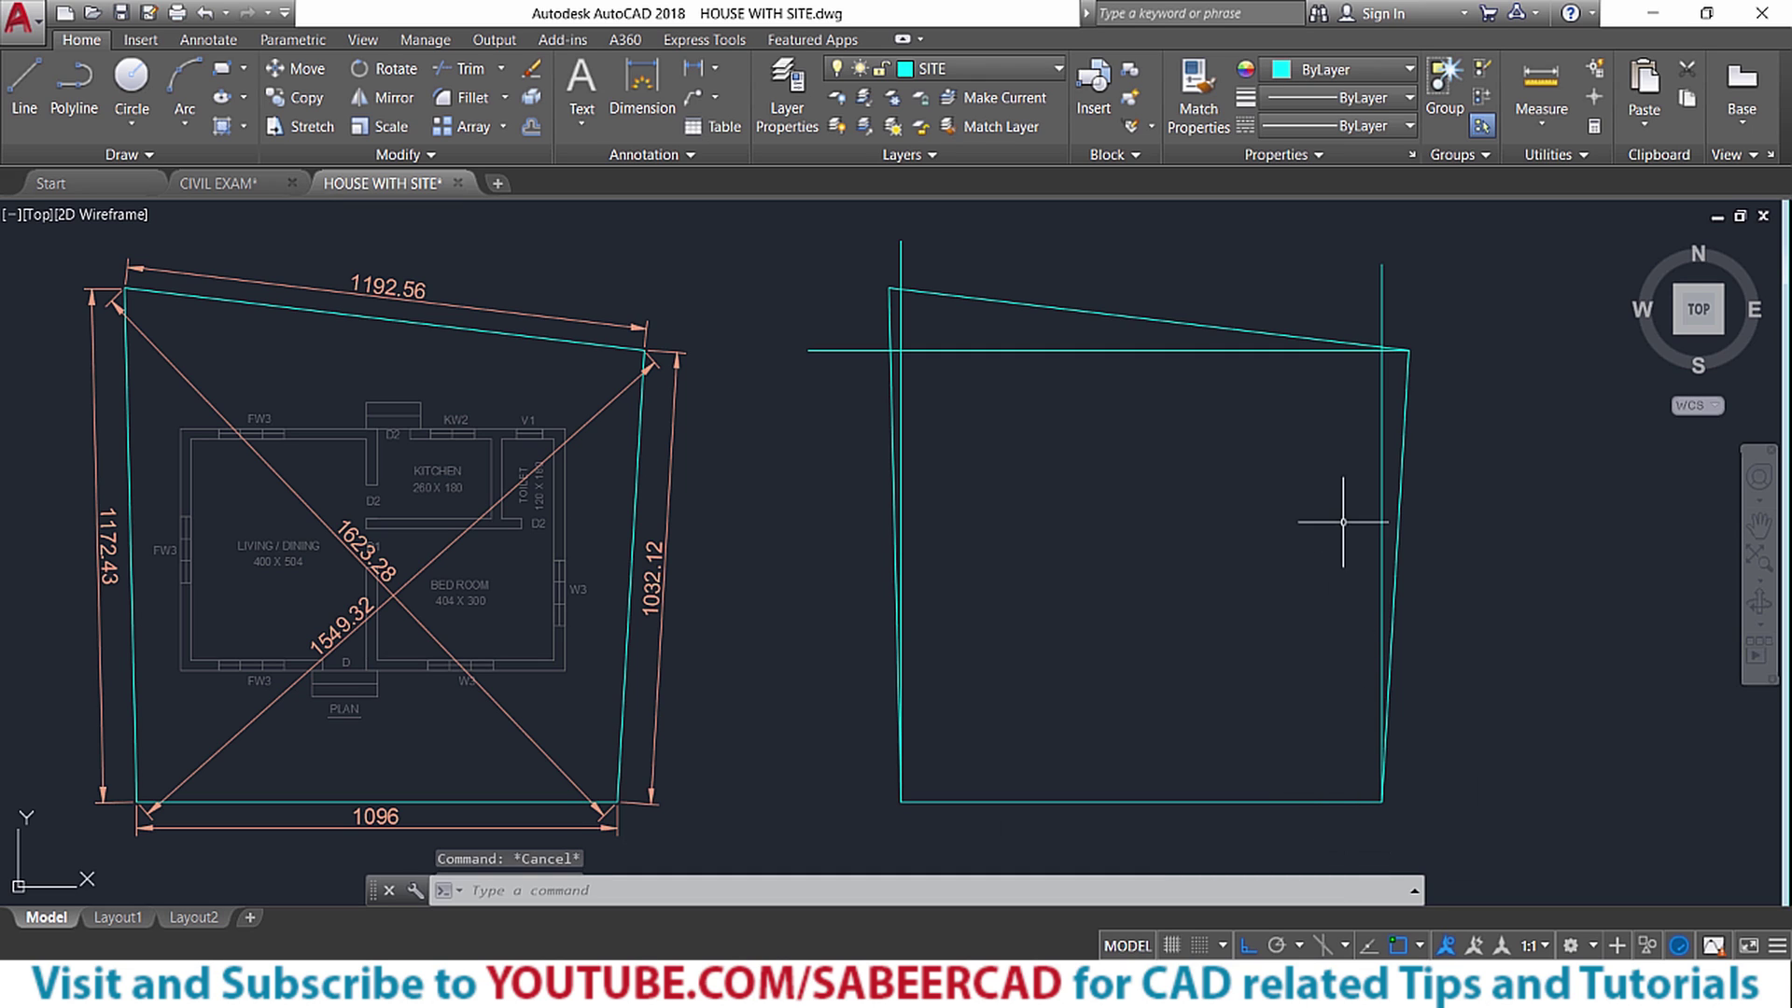
{"action": "key", "text": "Escape"}
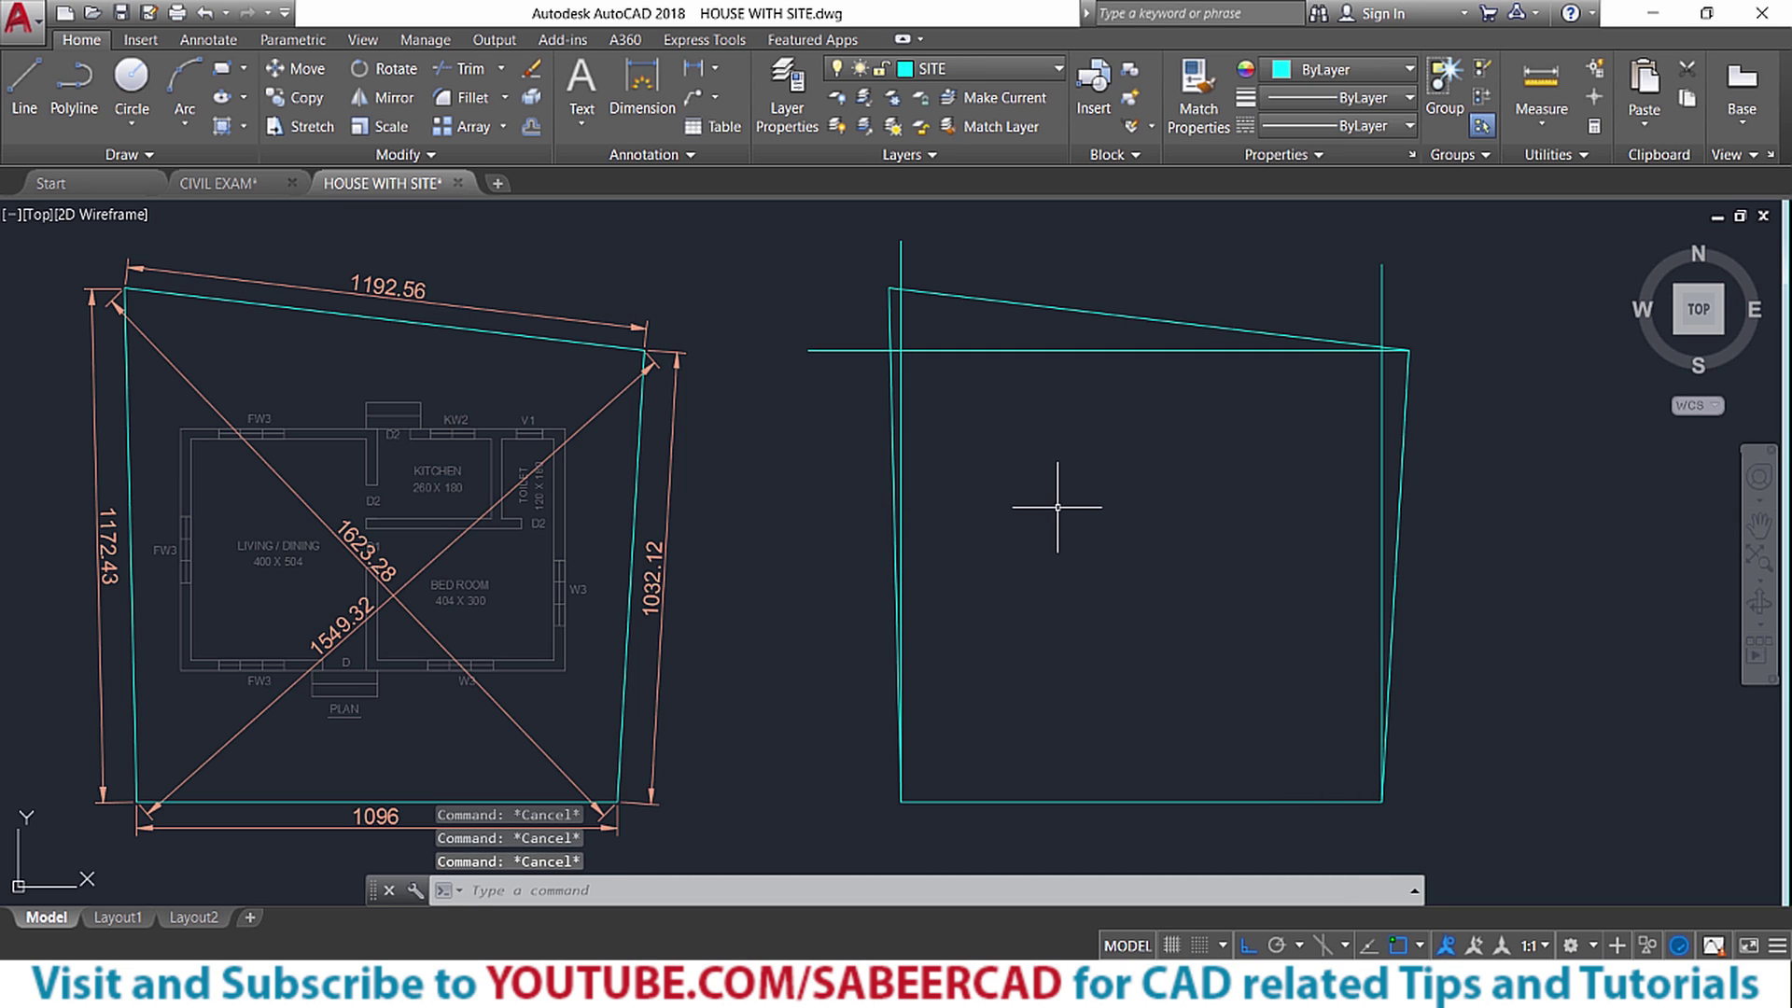
Offset the left boundary line 100 inward
{"action": "left_click", "coordinate": [531, 126]}
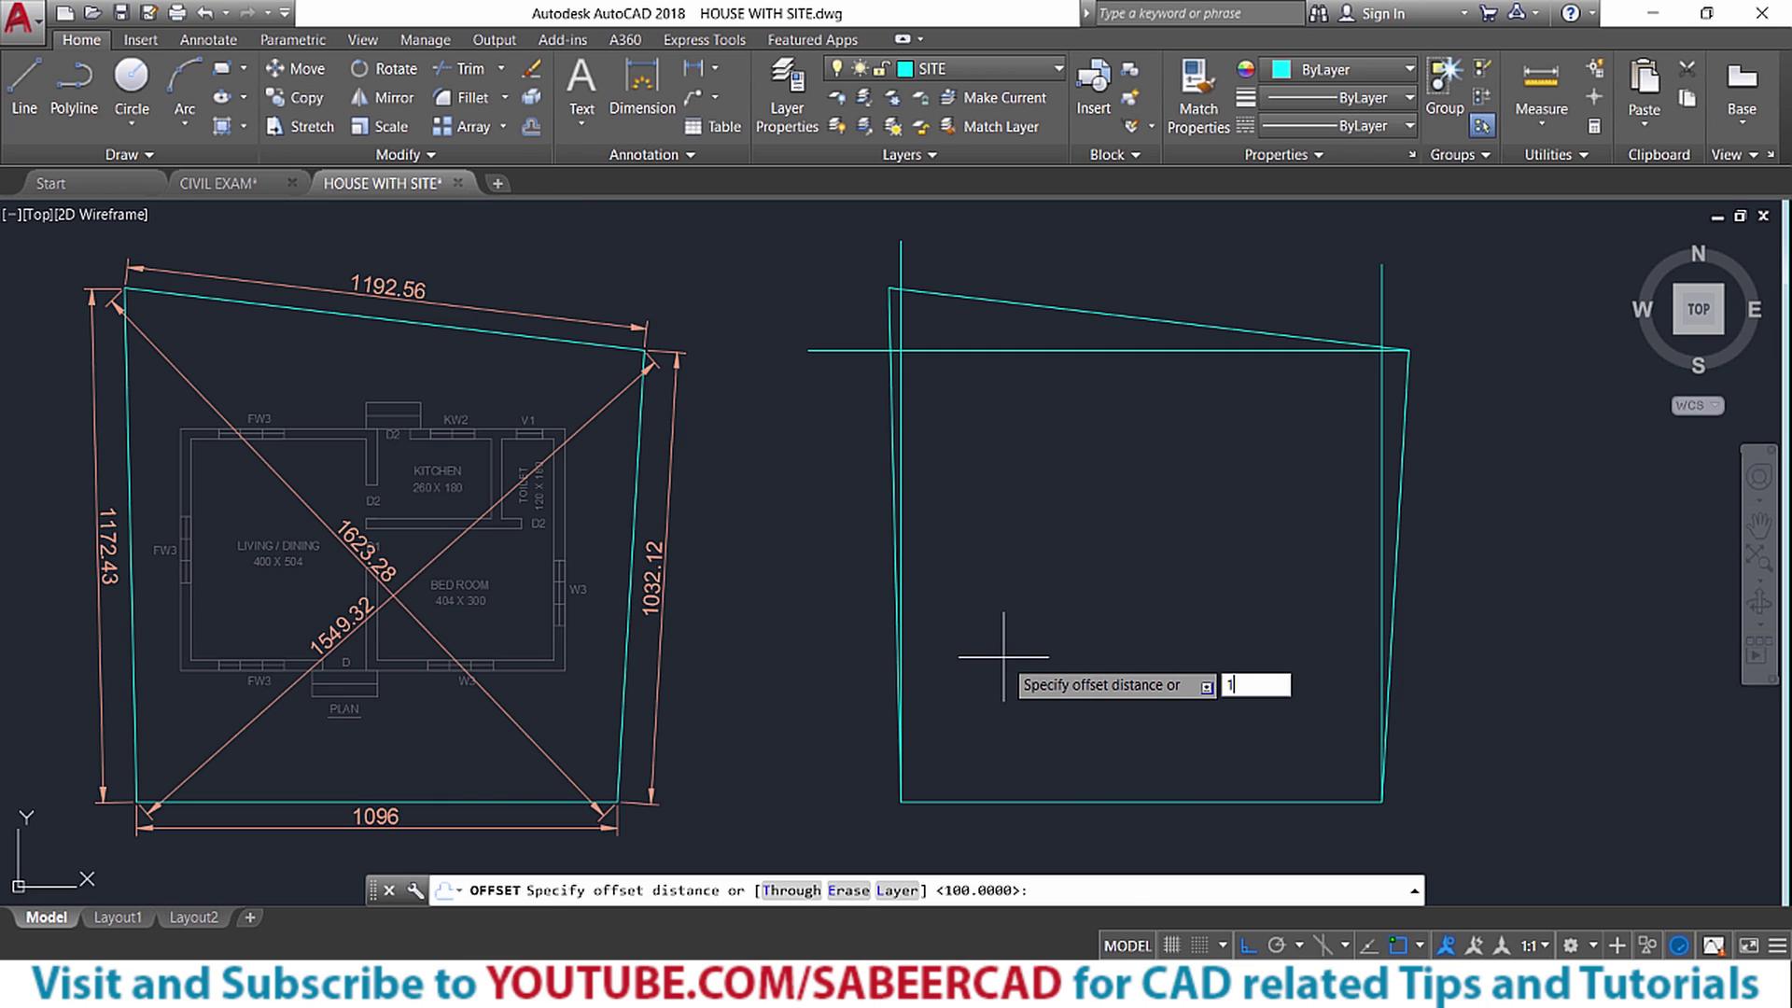
{"action": "key", "text": "Return"}
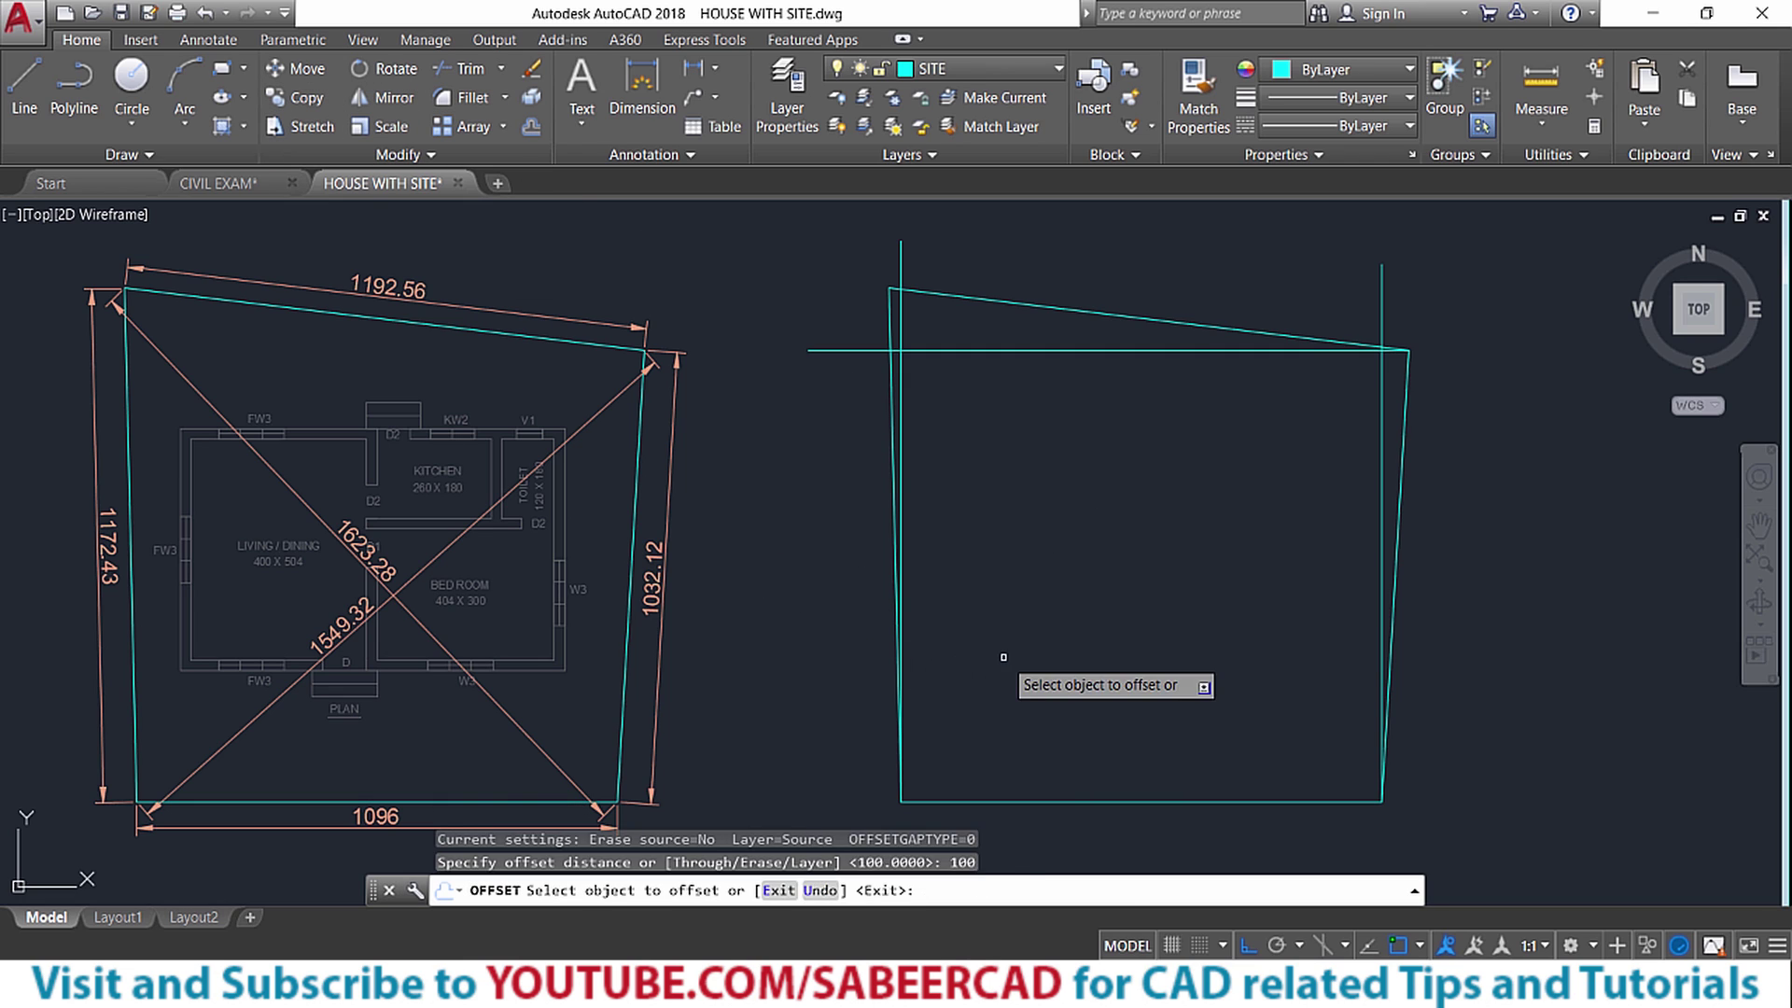
{"action": "left_click", "coordinate": [899, 336]}
{"action": "left_click", "coordinate": [1073, 308]}
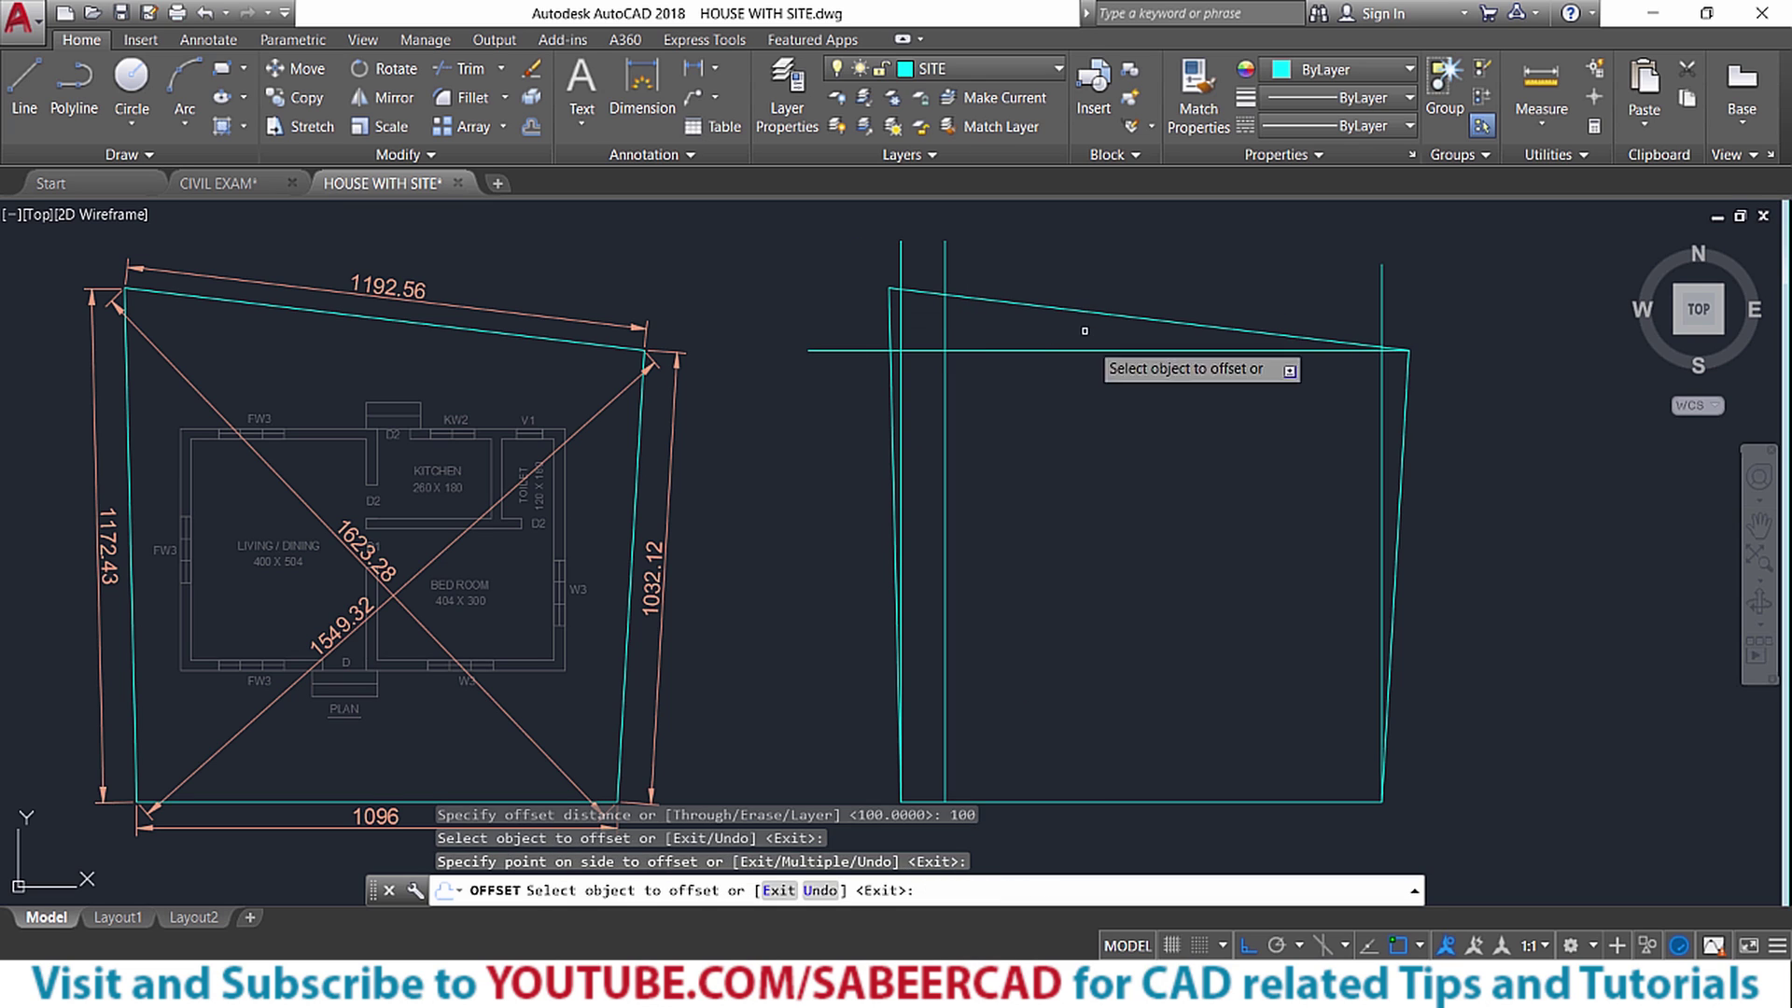
{"action": "key", "text": "Escape"}
{"action": "key", "text": "Escape"}
Offset the right vertical line 120 inward
{"action": "type", "text": "o"}
{"action": "key", "text": "Return"}
{"action": "type", "text": "1"}
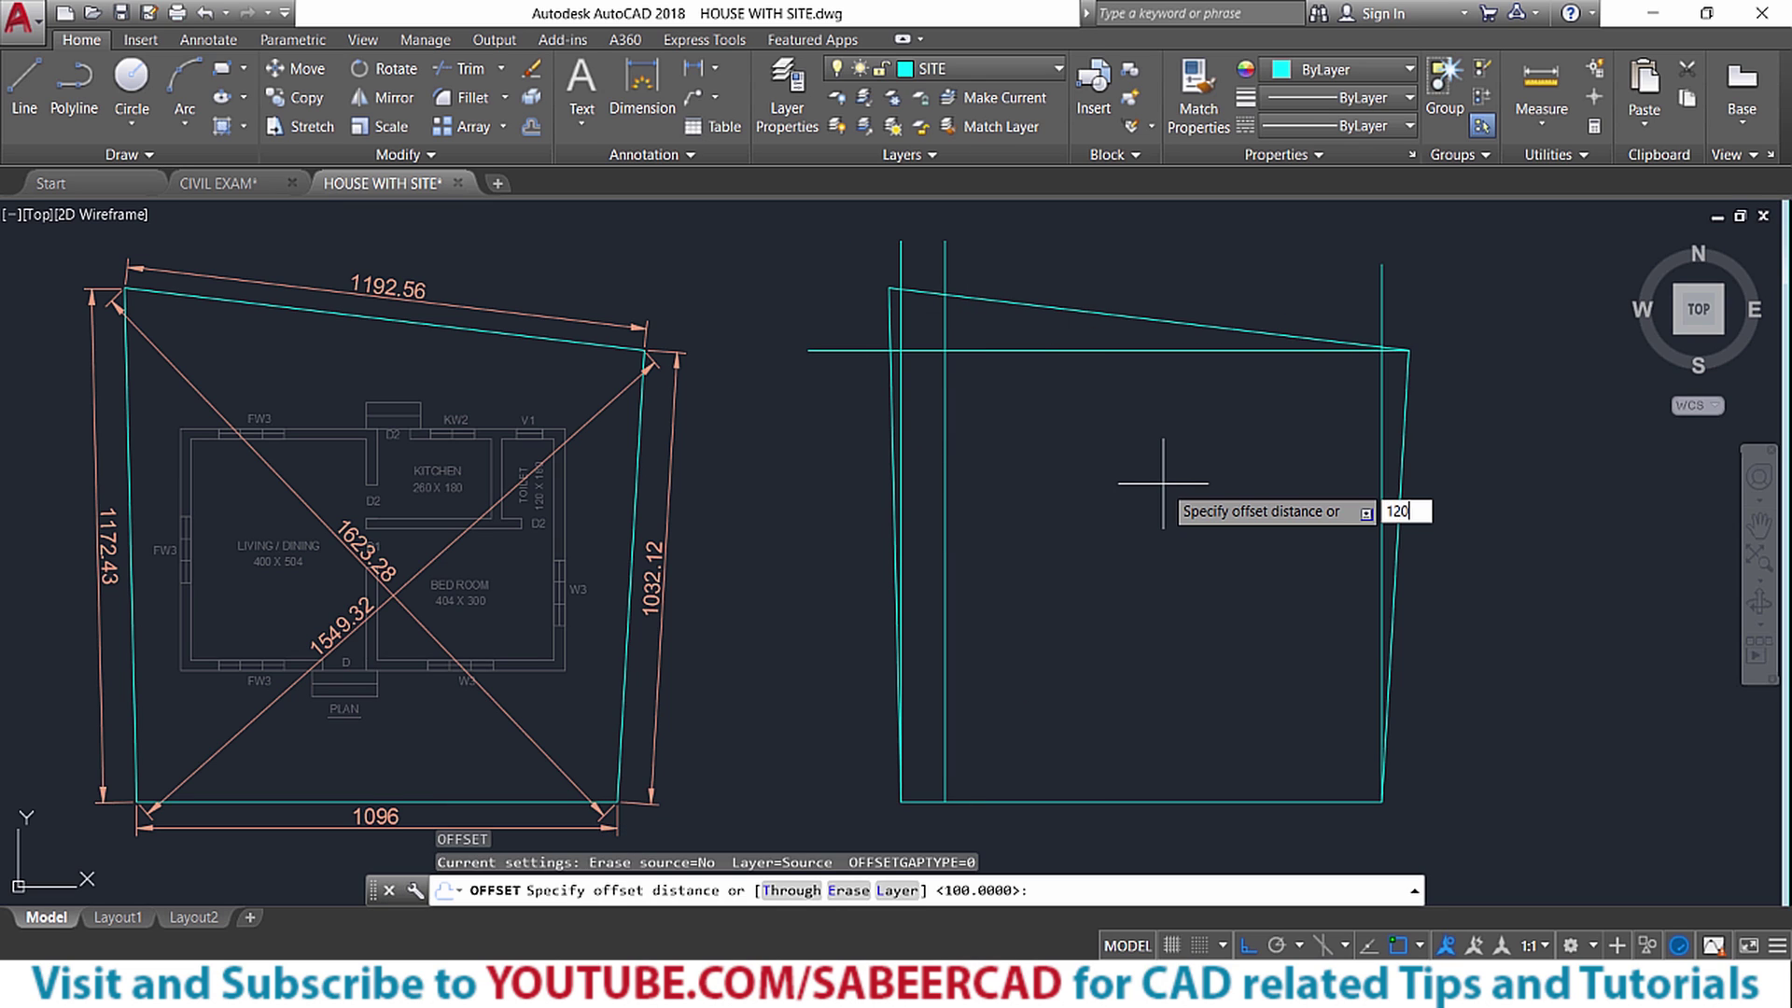
{"action": "type", "text": "20"}
{"action": "key", "text": "Return"}
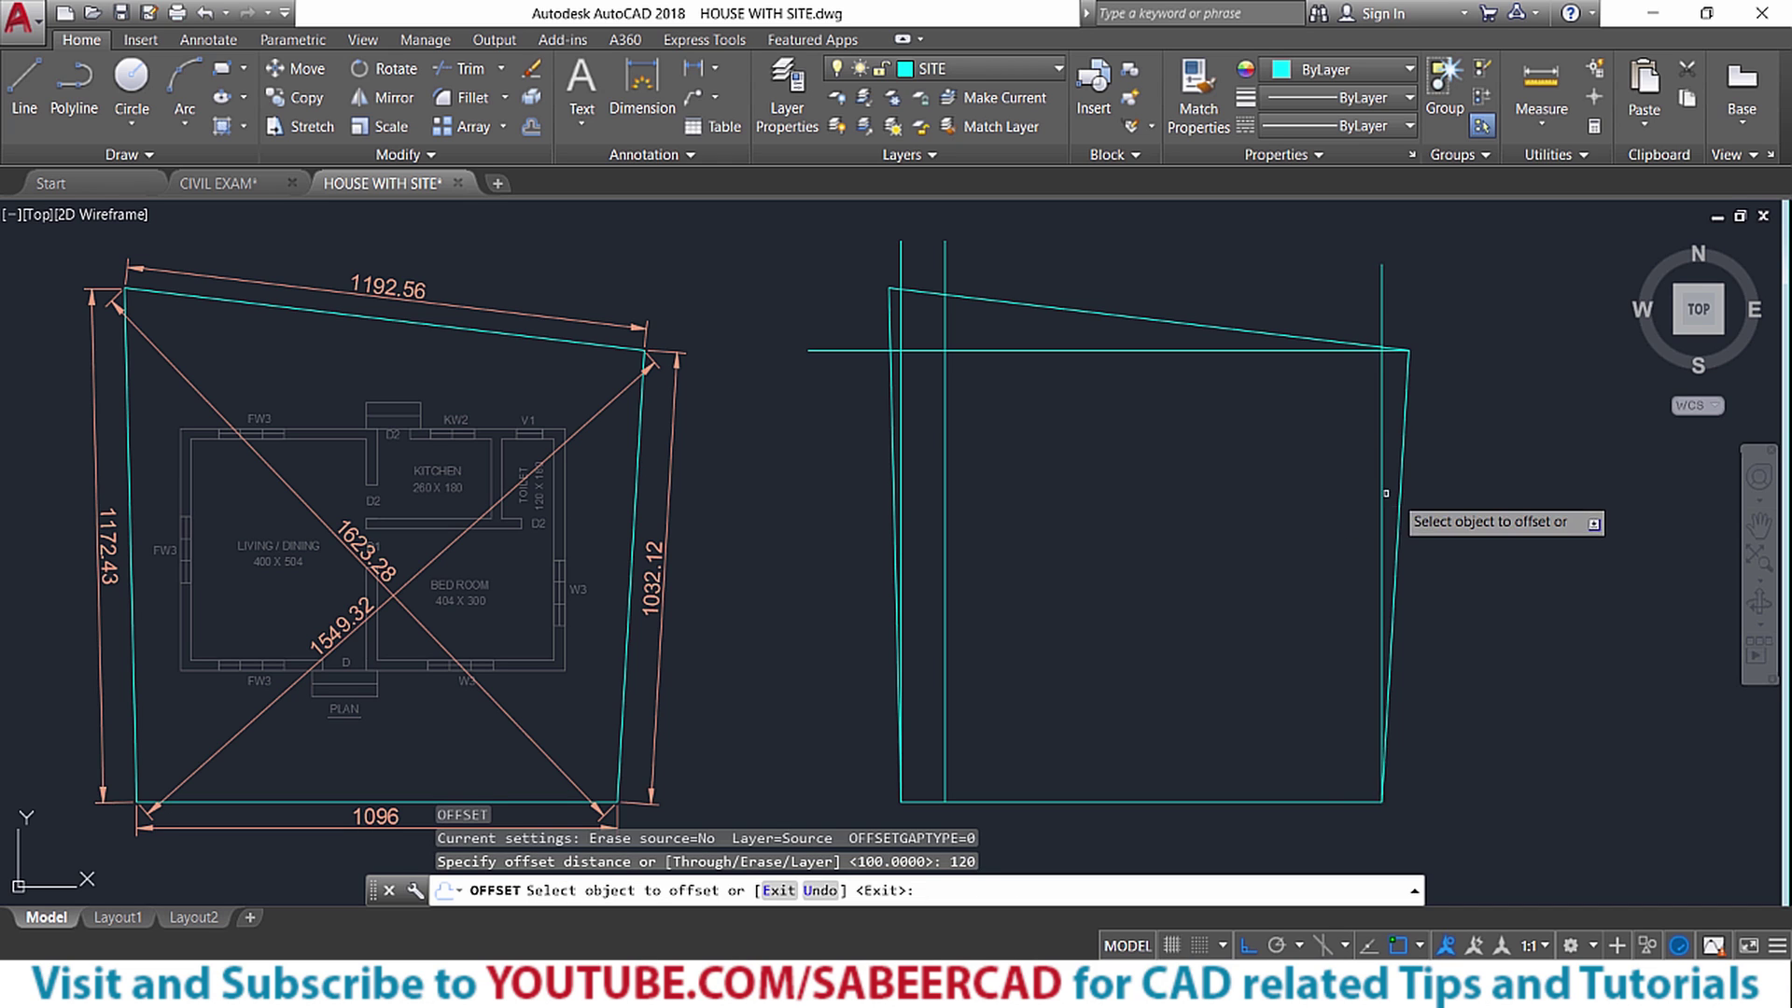
{"action": "left_click", "coordinate": [1381, 512]}
{"action": "key", "text": "Escape"}
Offset the top line 200 downward
{"action": "key", "text": "Return"}
{"action": "type", "text": "200"}
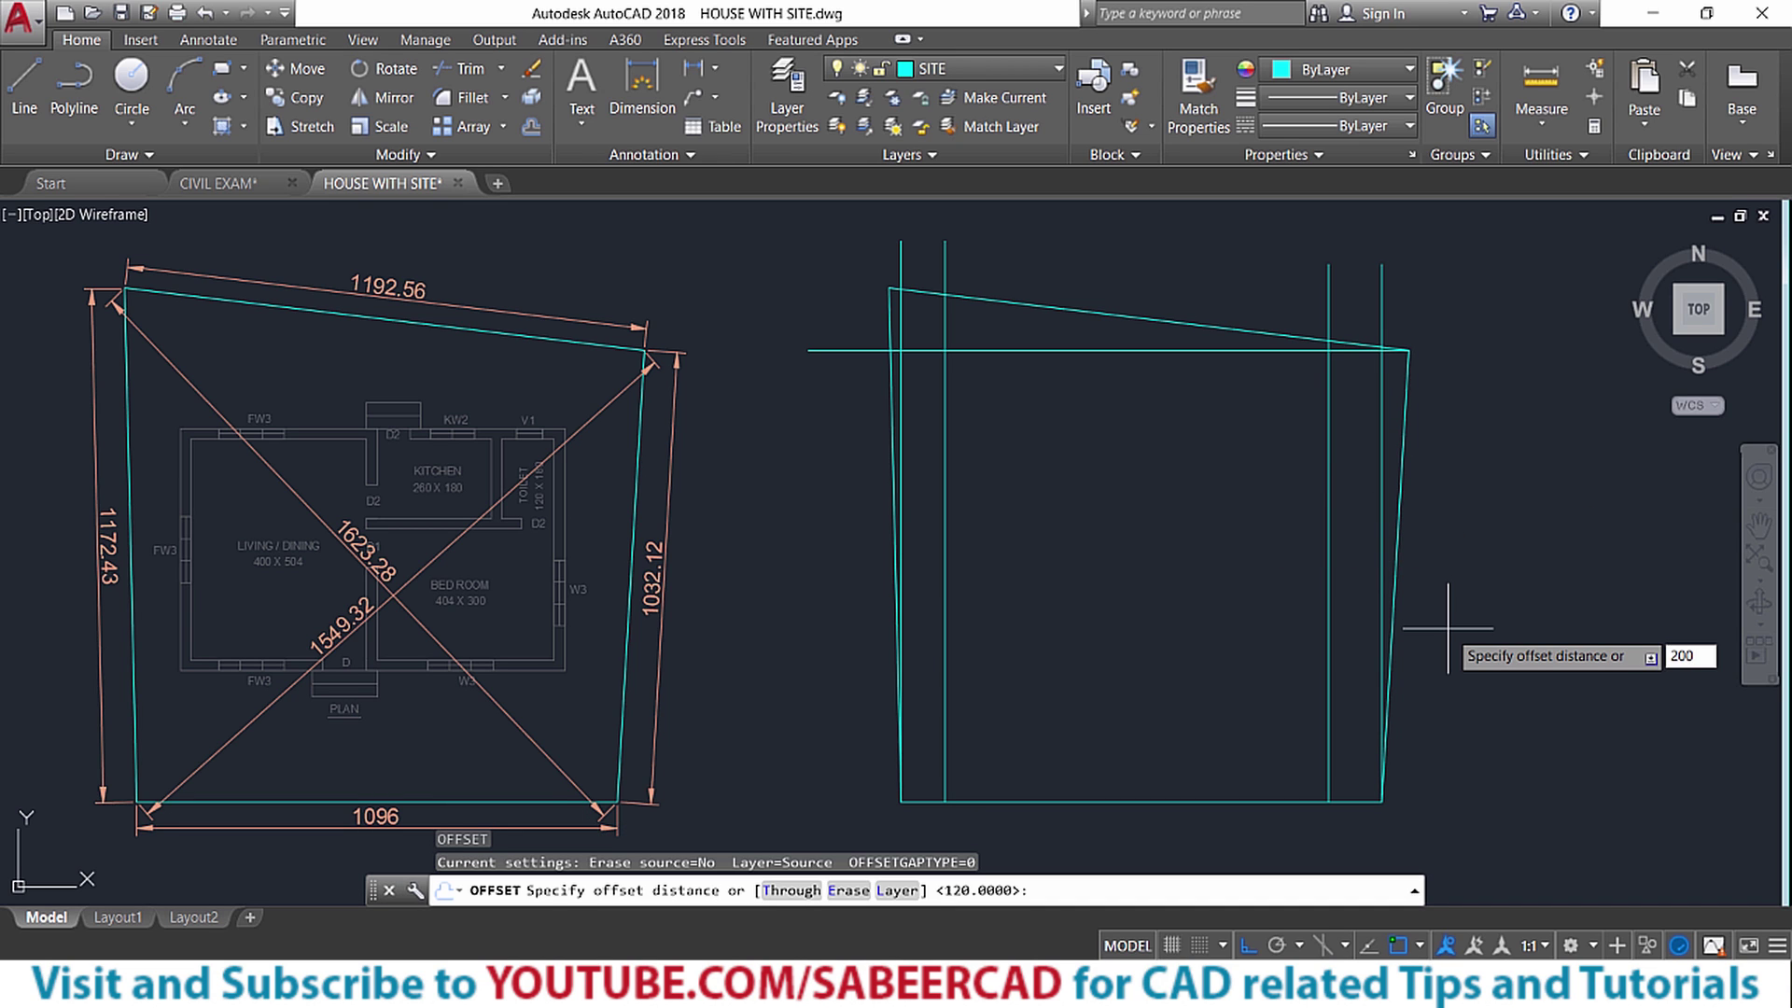
{"action": "key", "text": "Return"}
{"action": "left_click", "coordinate": [1139, 350]}
{"action": "left_click", "coordinate": [1186, 608]}
{"action": "key", "text": "Escape"}
{"action": "key", "text": "Escape"}
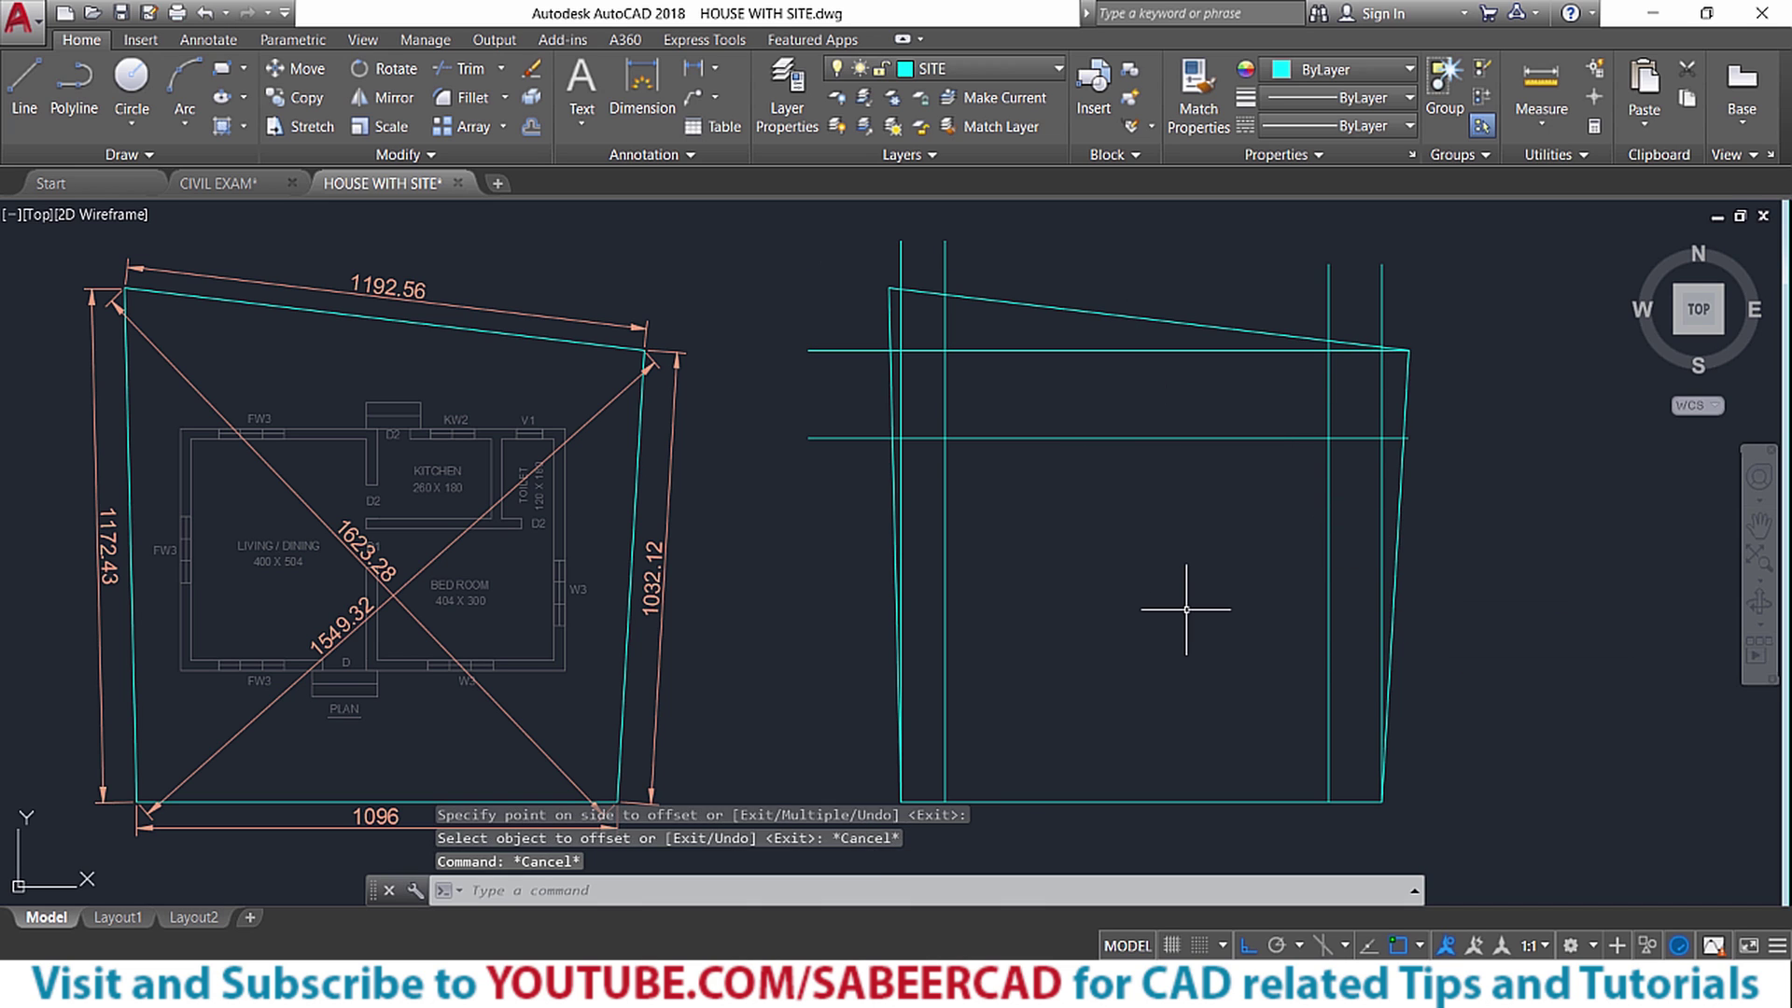
Offset the bottom site line 300 upward
{"action": "type", "text": "o"}
{"action": "key", "text": "Return"}
{"action": "type", "text": "300"}
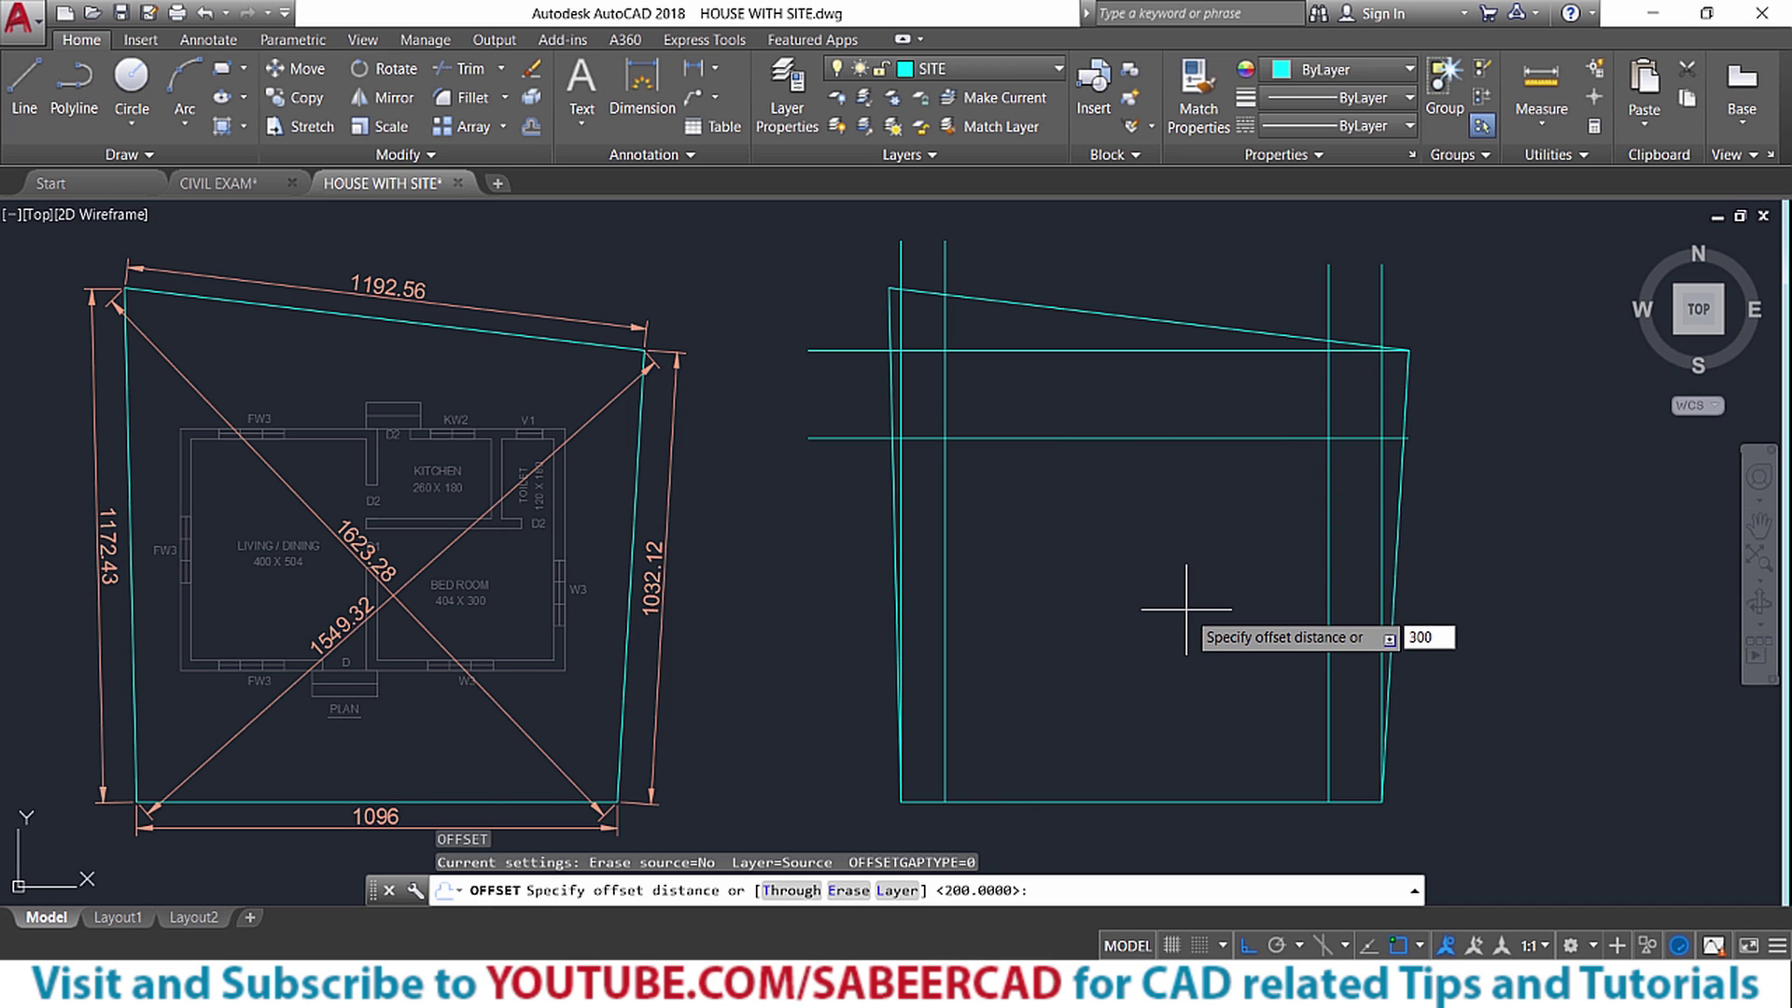
{"action": "key", "text": "Return"}
{"action": "left_click", "coordinate": [1155, 801]}
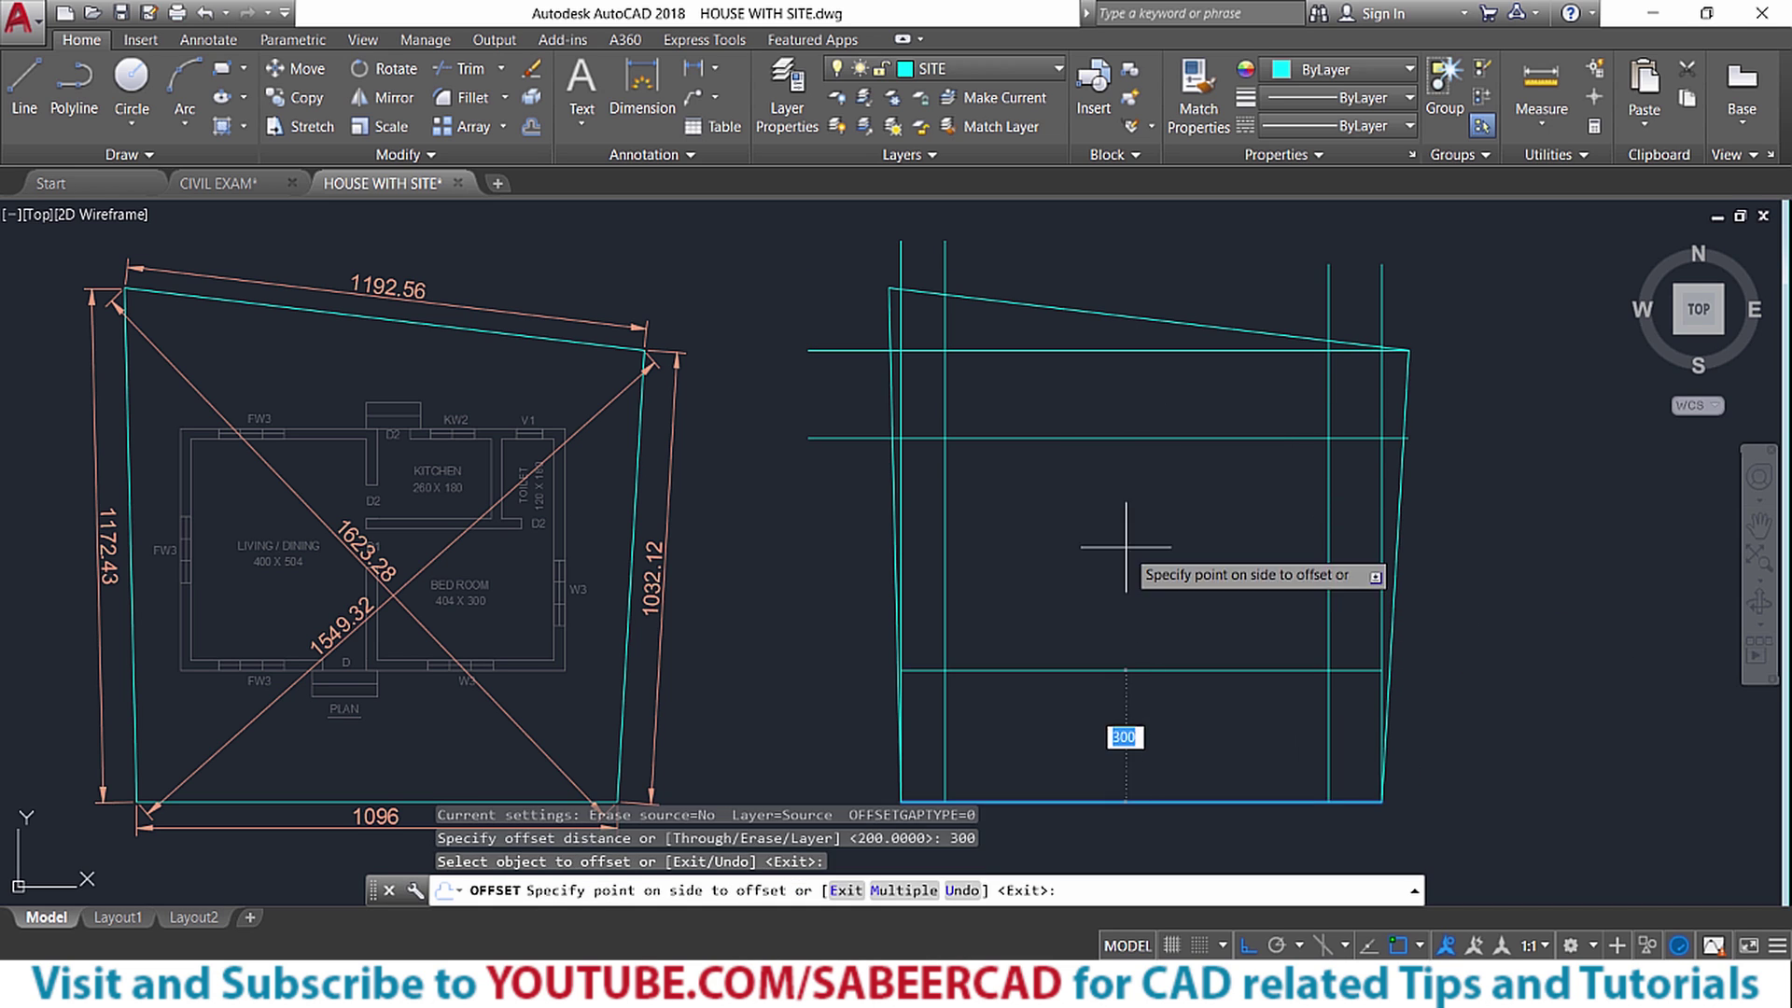
{"action": "left_click", "coordinate": [1125, 547]}
{"action": "key", "text": "Escape"}
{"action": "type", "text": "tr"}
{"action": "key", "text": "Return"}
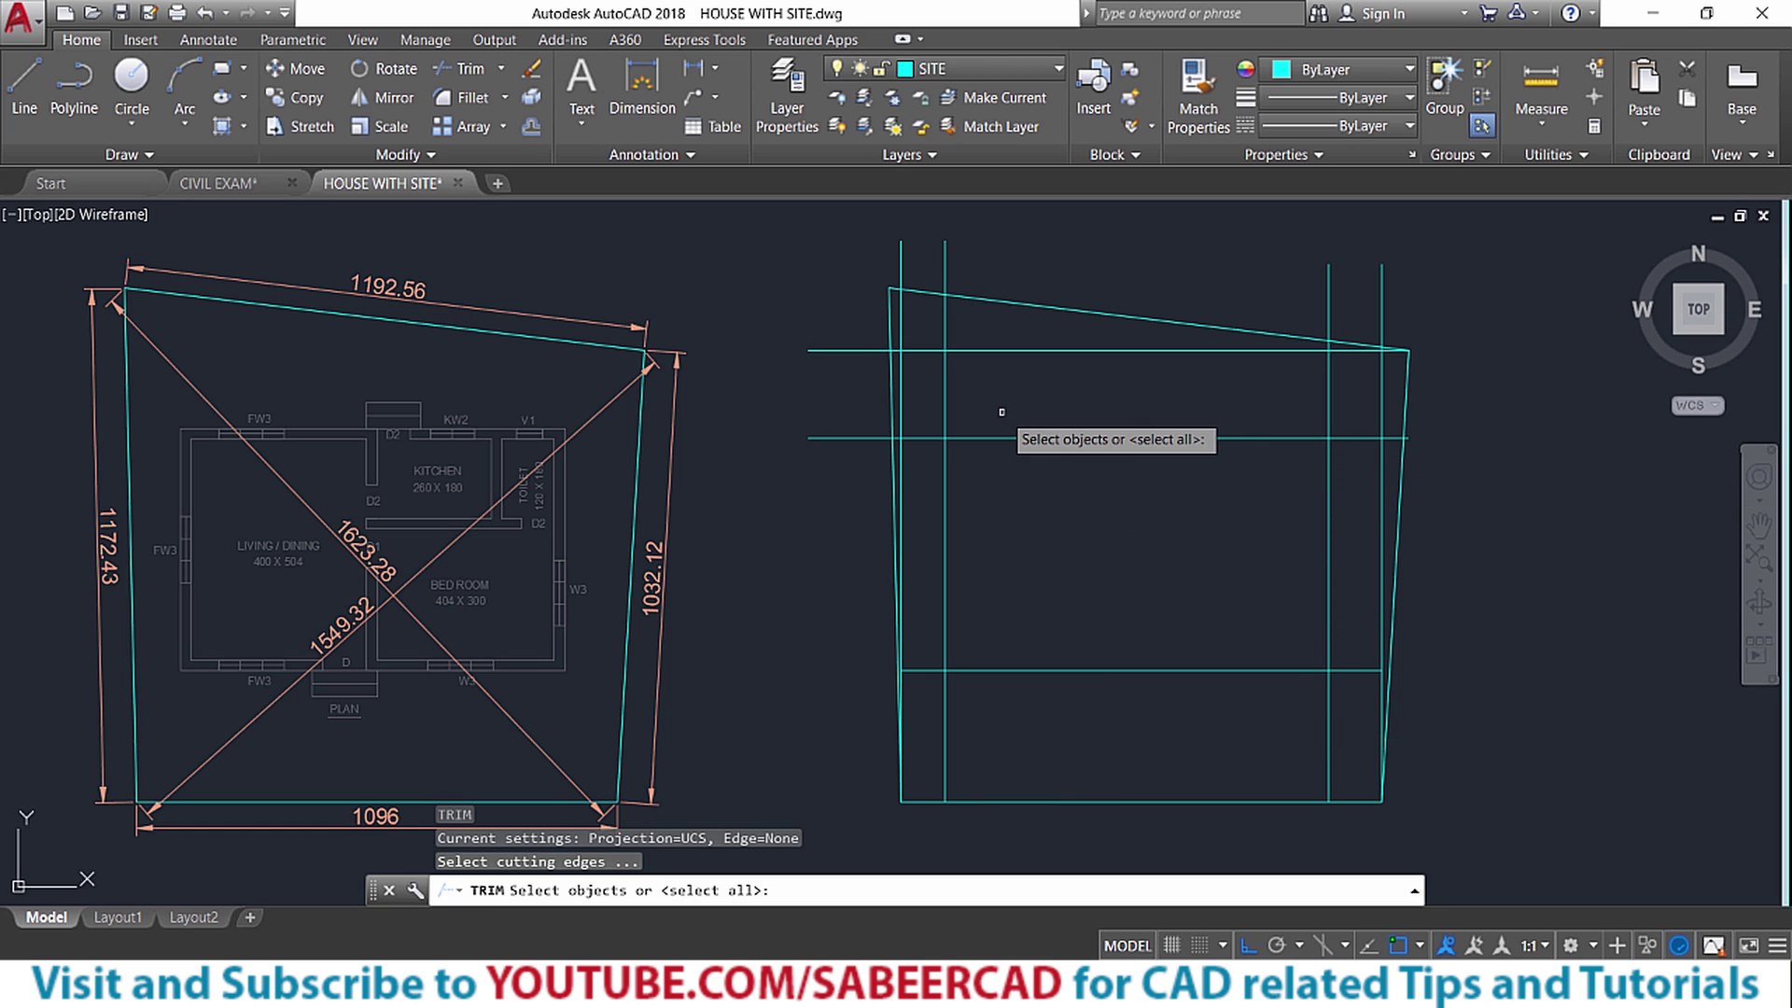
Trim the horizontal overhangs left of the setback rectangle, using all lines as cutting edges
{"action": "key", "text": "Return"}
{"action": "left_click", "coordinate": [971, 369]}
{"action": "left_click", "coordinate": [952, 439]}
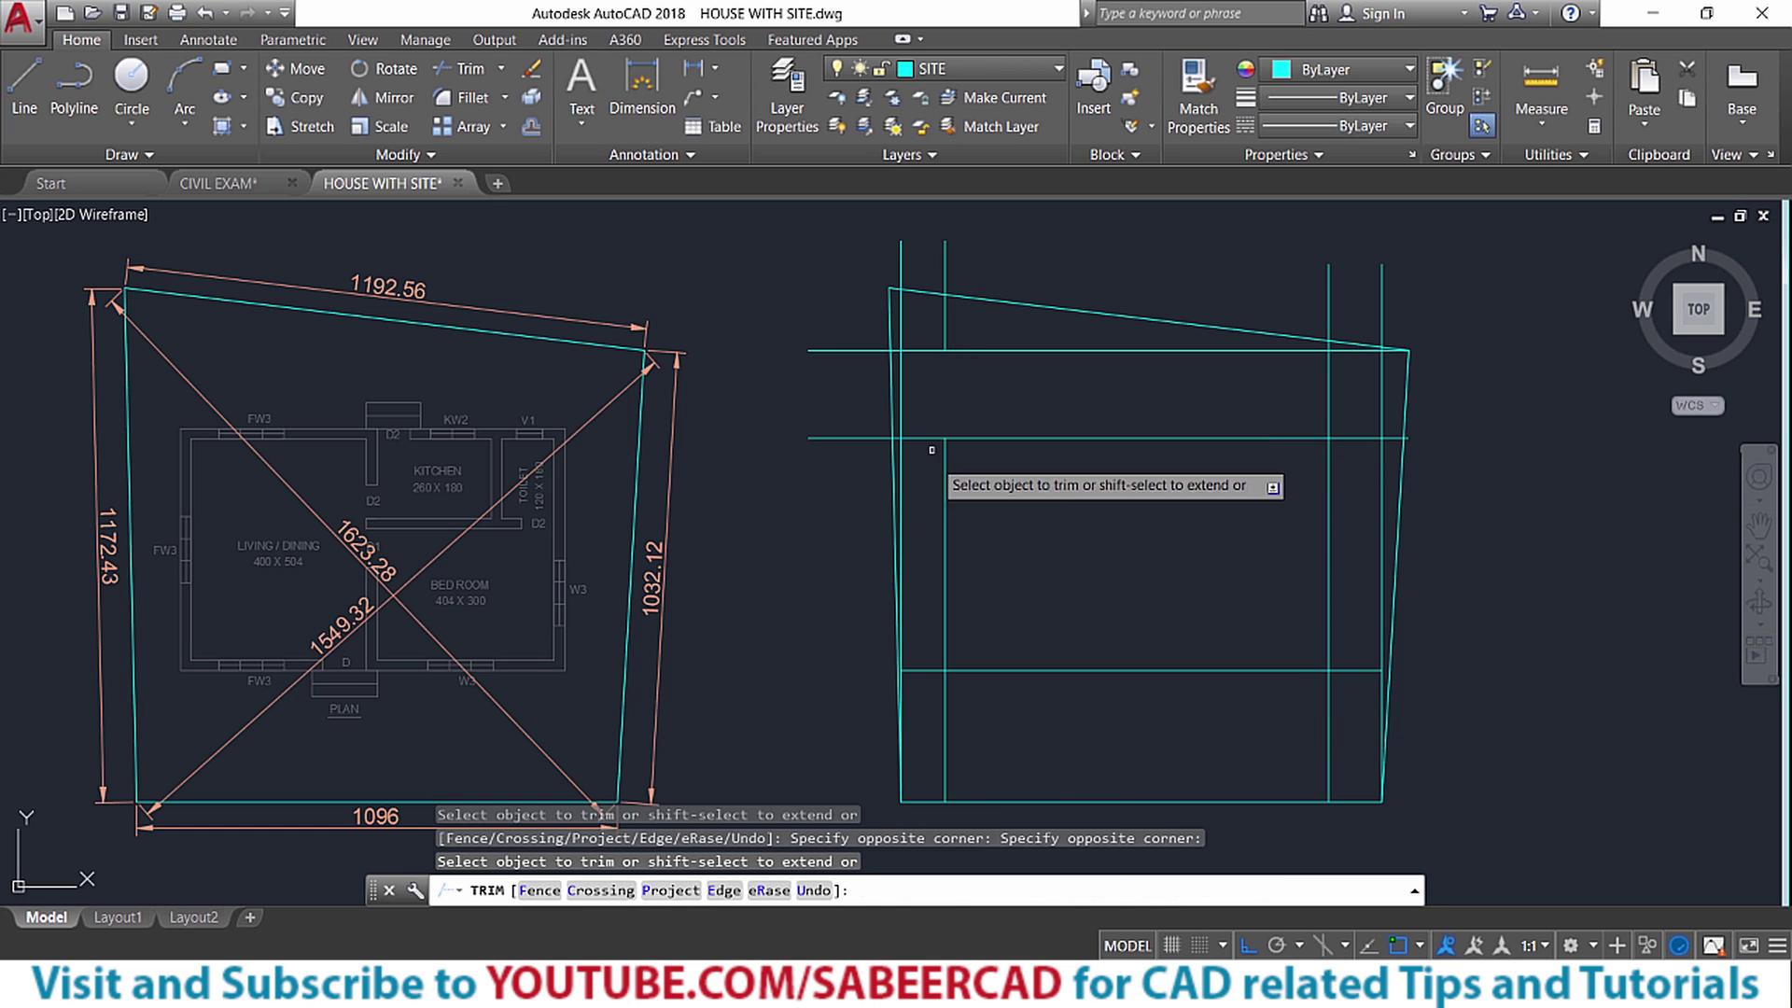
{"action": "left_click", "coordinate": [936, 411]}
{"action": "left_click", "coordinate": [910, 693]}
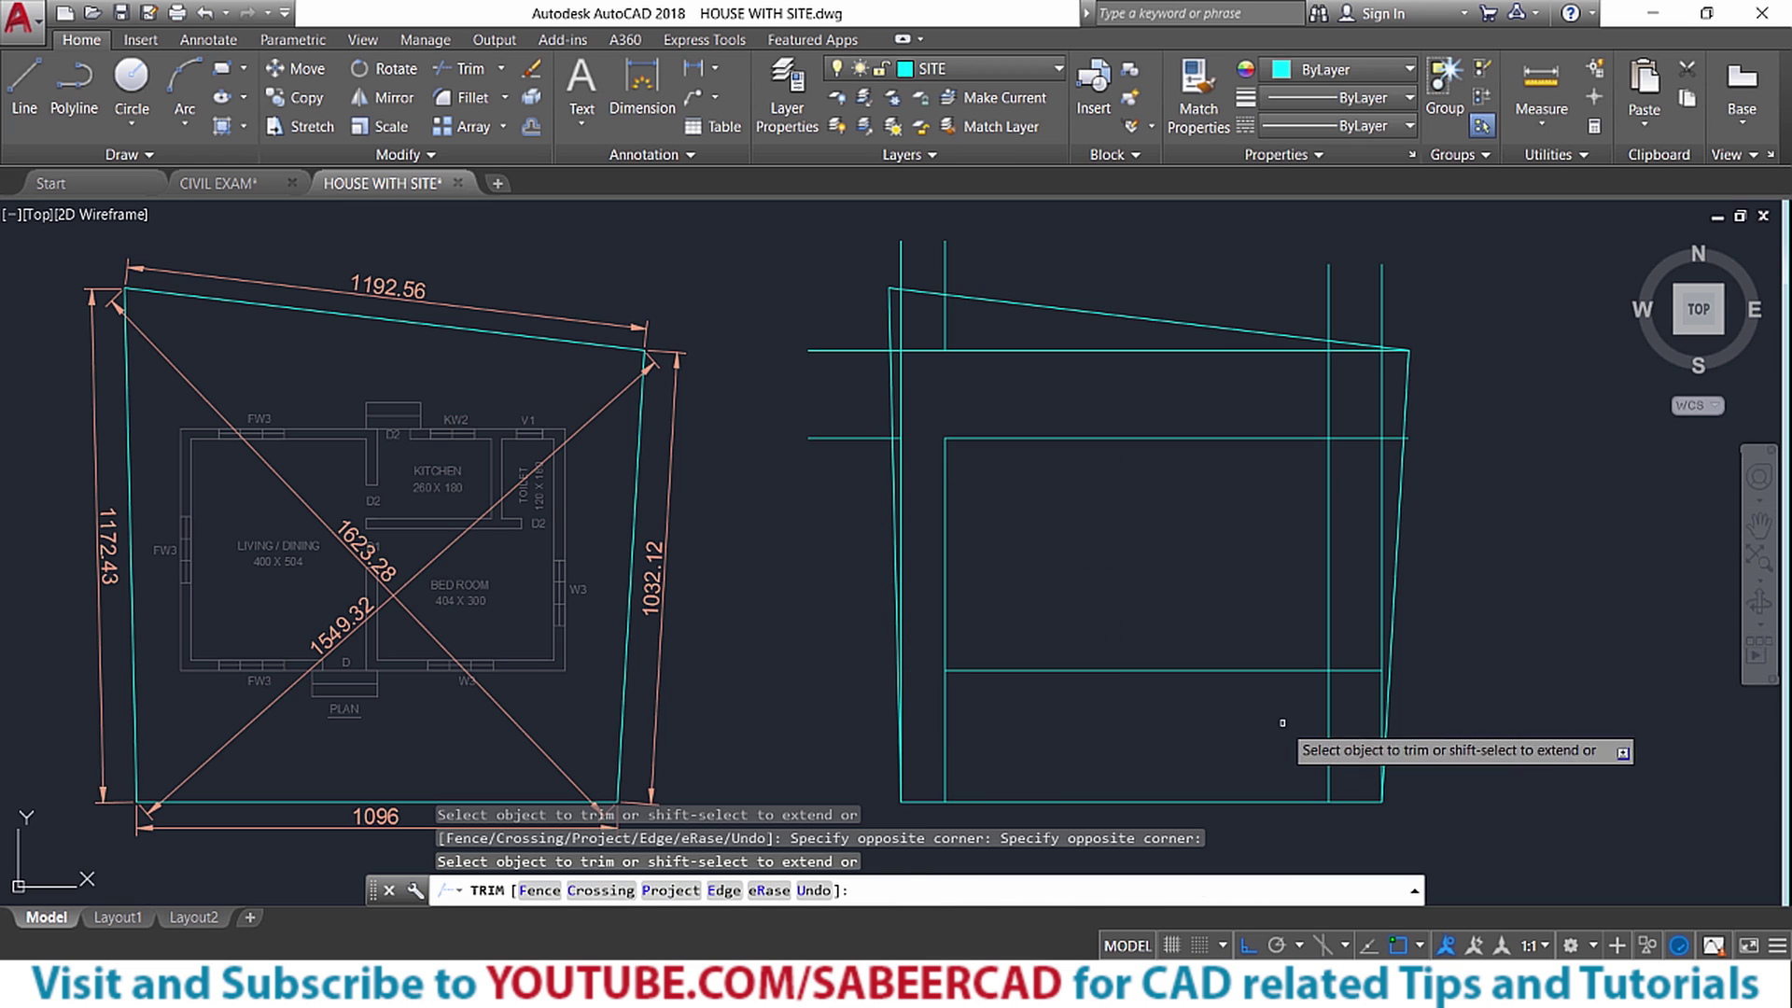
Trim the setback line ends below the rectangle and the horizontal overhangs on its right
{"action": "left_click", "coordinate": [1347, 719]}
{"action": "left_click", "coordinate": [972, 775]}
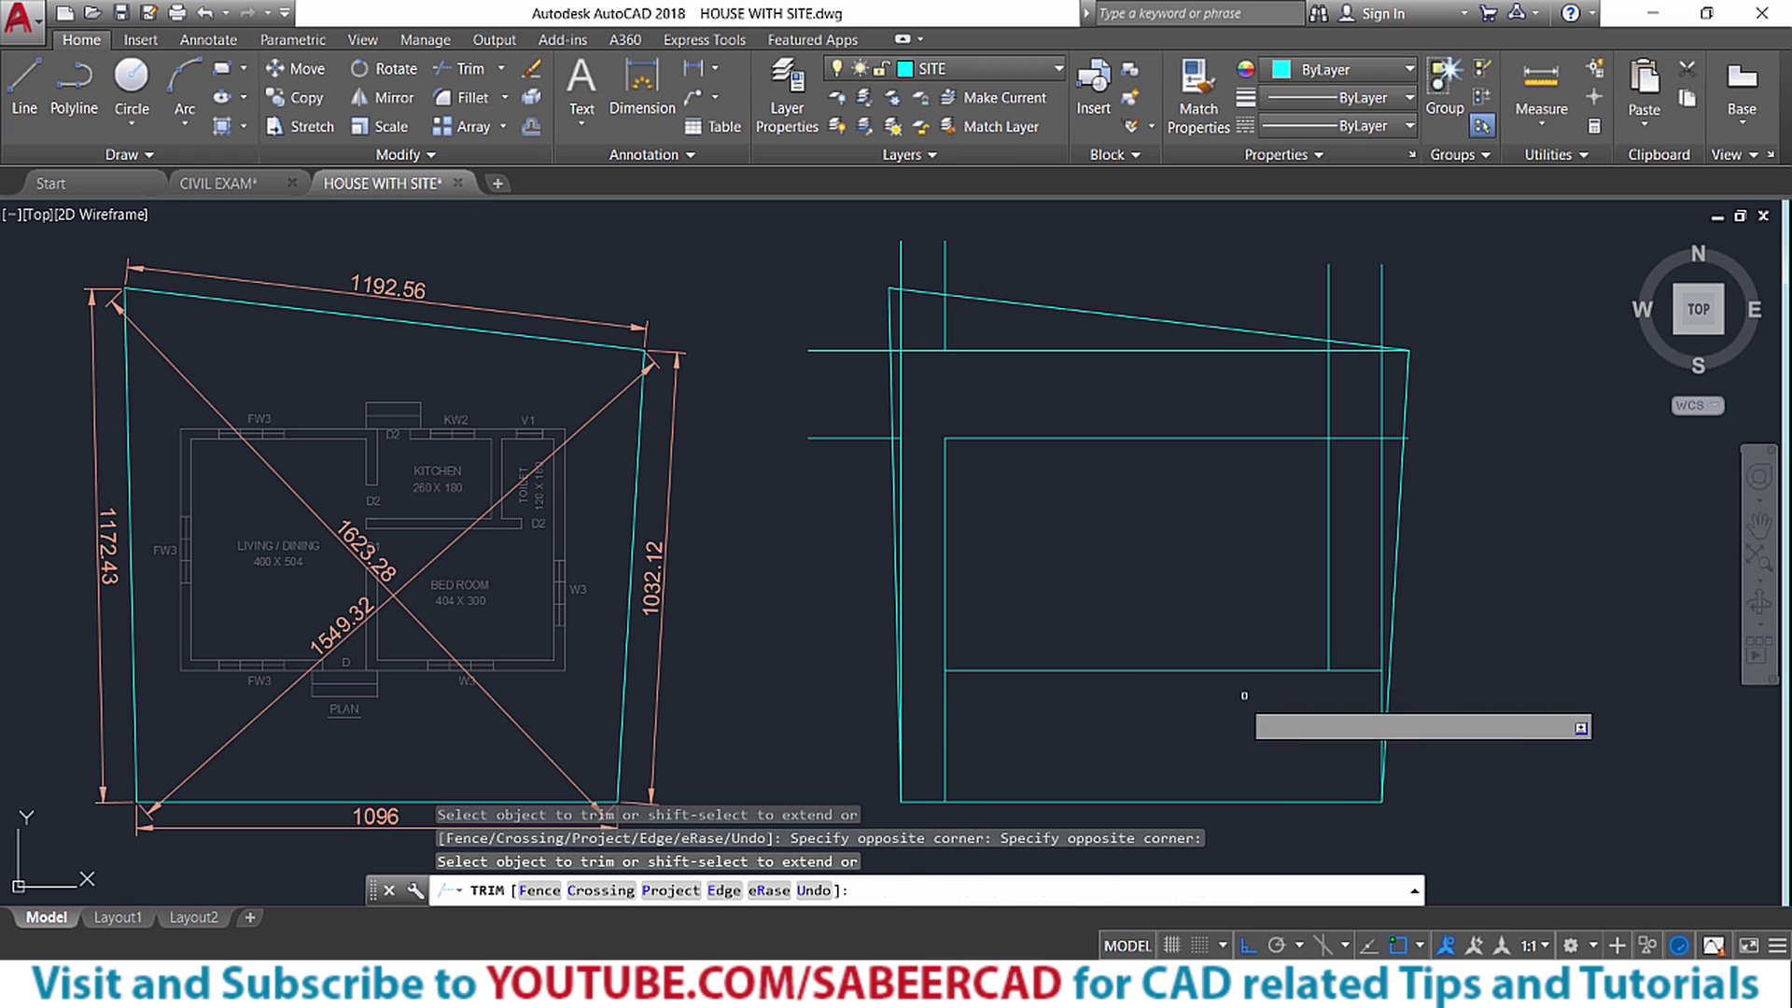
{"action": "left_click", "coordinate": [1011, 742]}
{"action": "left_click", "coordinate": [916, 720]}
{"action": "left_click", "coordinate": [984, 679]}
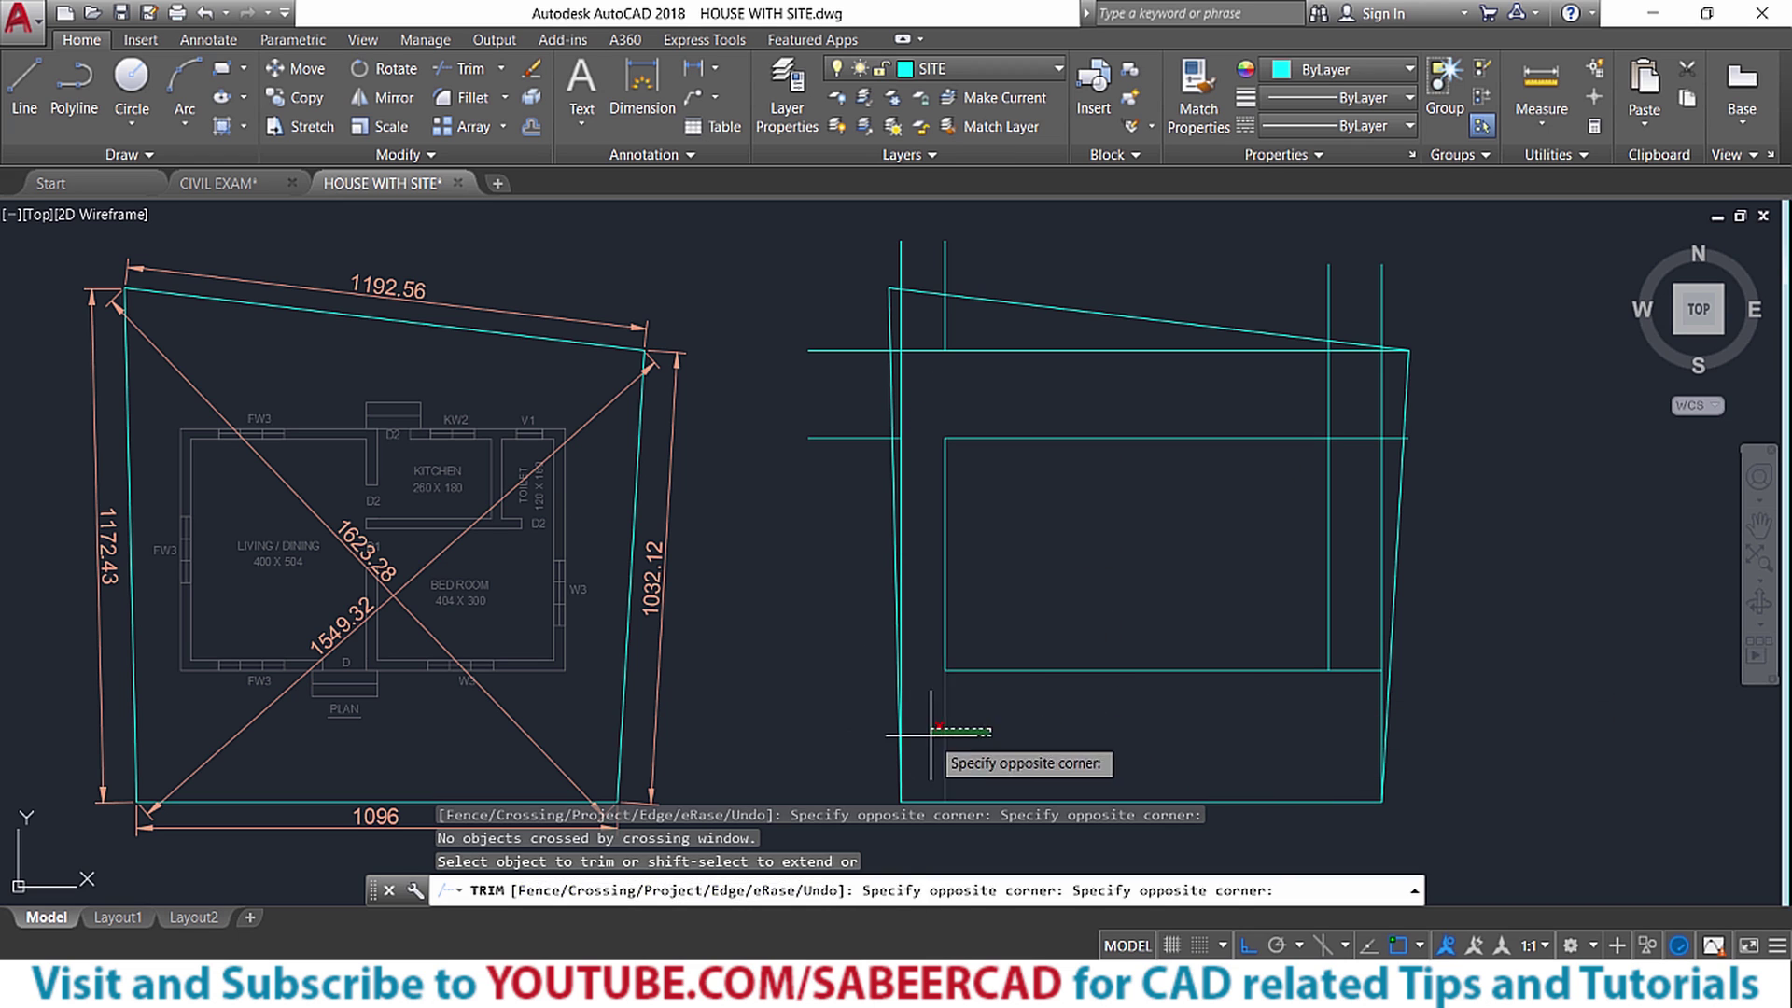
{"action": "left_click", "coordinate": [898, 746]}
{"action": "left_click", "coordinate": [1387, 714]}
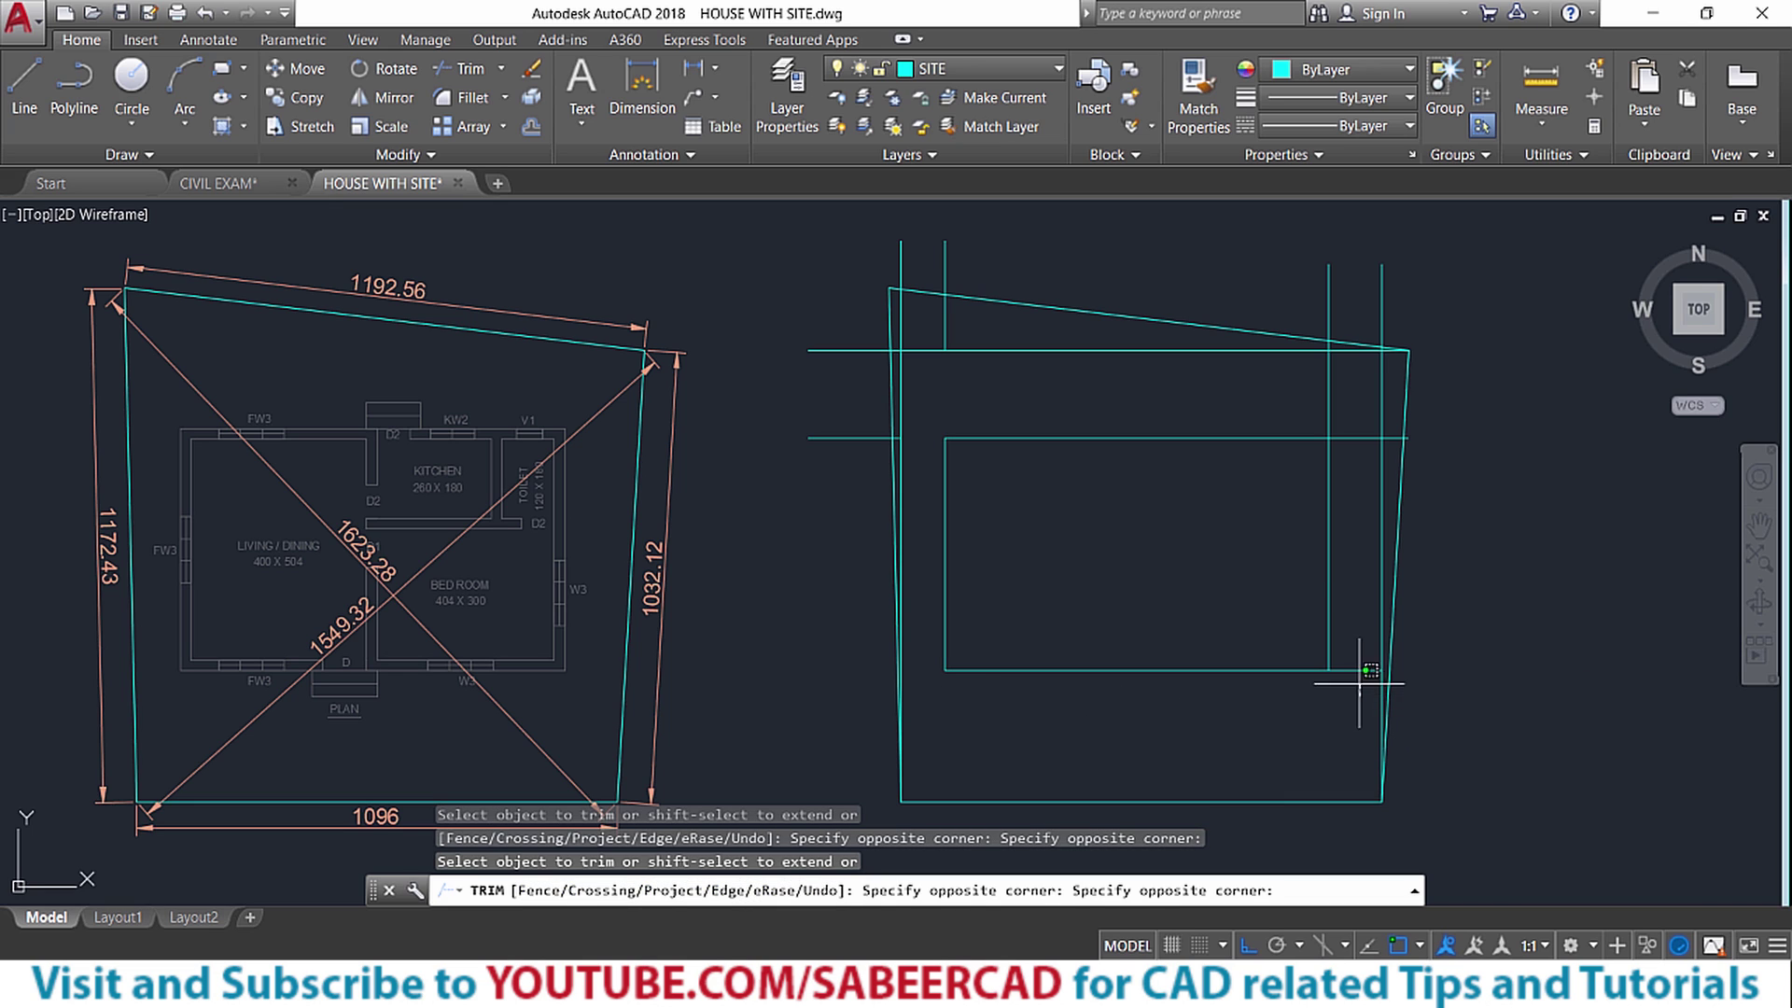
{"action": "left_click", "coordinate": [1340, 411]}
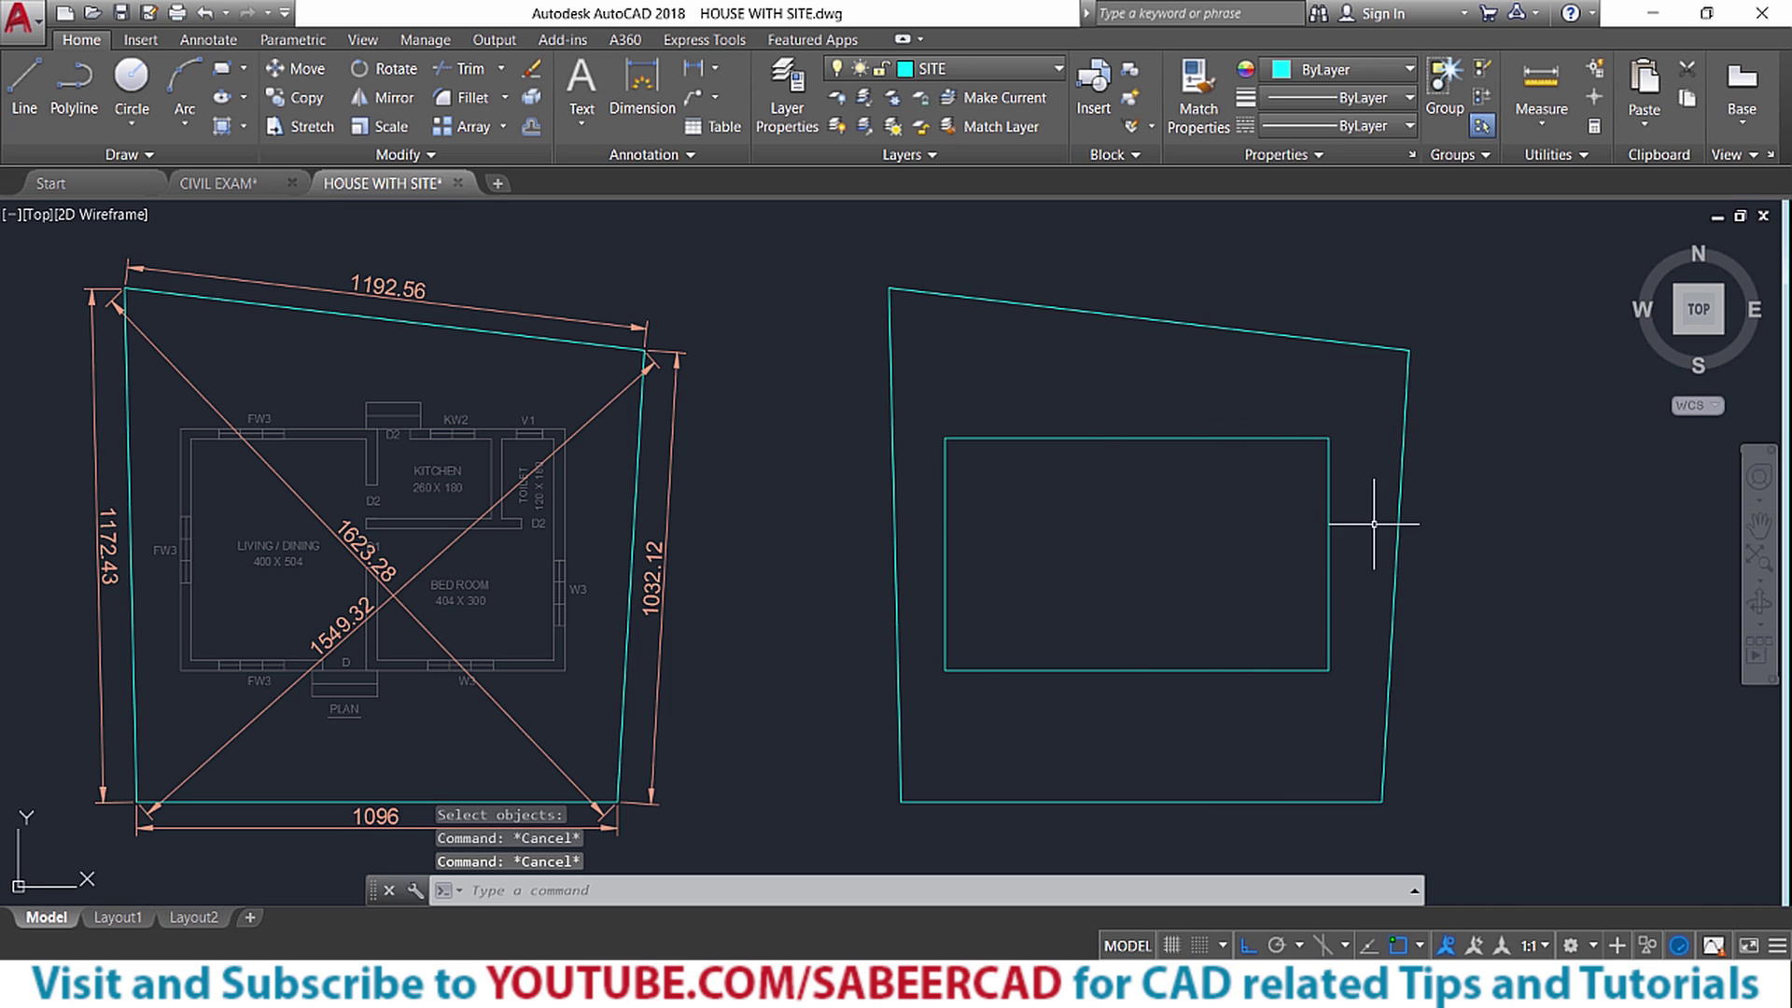